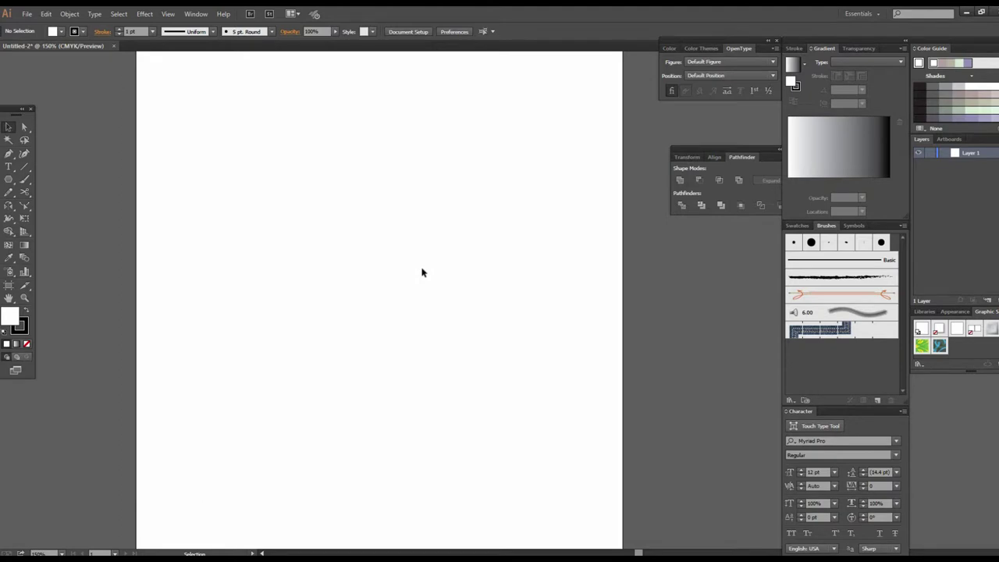
# Draw a hexagon near the top of the artboard, move it down-right, and fill it red
pyautogui.click(7, 179)
pyautogui.moveTo(322, 152)
pyautogui.mouseDown()
pyautogui.moveTo(405, 224)
pyautogui.moveTo(395, 208)
pyautogui.mouseUp()
pyautogui.press('v')
pyautogui.moveTo(282, 85); pyautogui.dragTo(314, 198)
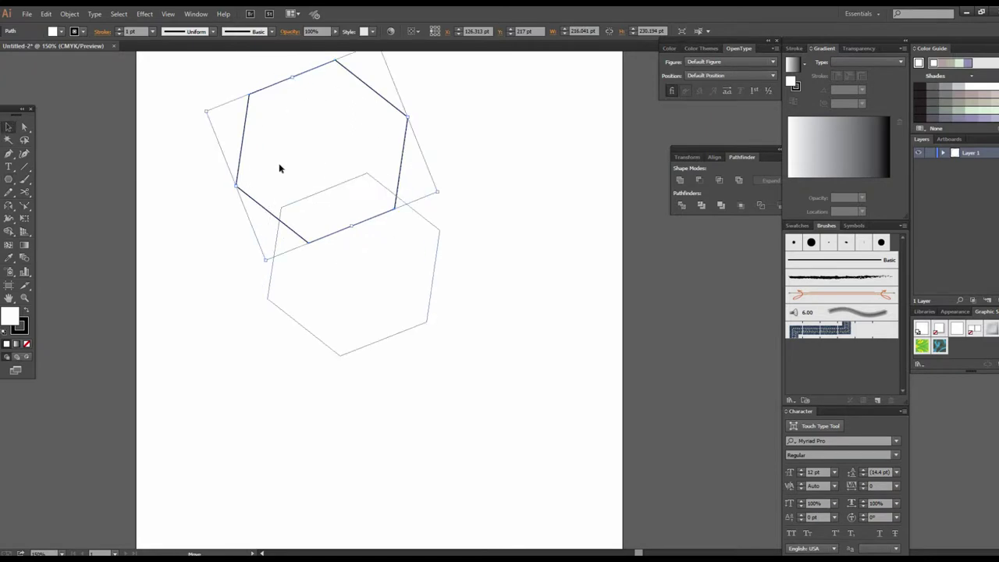
pyautogui.click(61, 31)
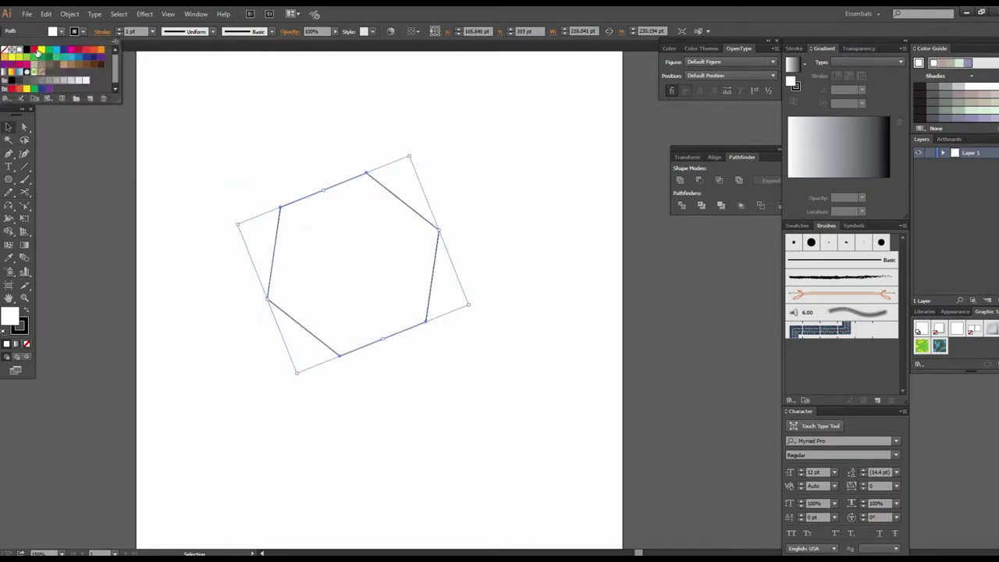
pyautogui.click(32, 51)
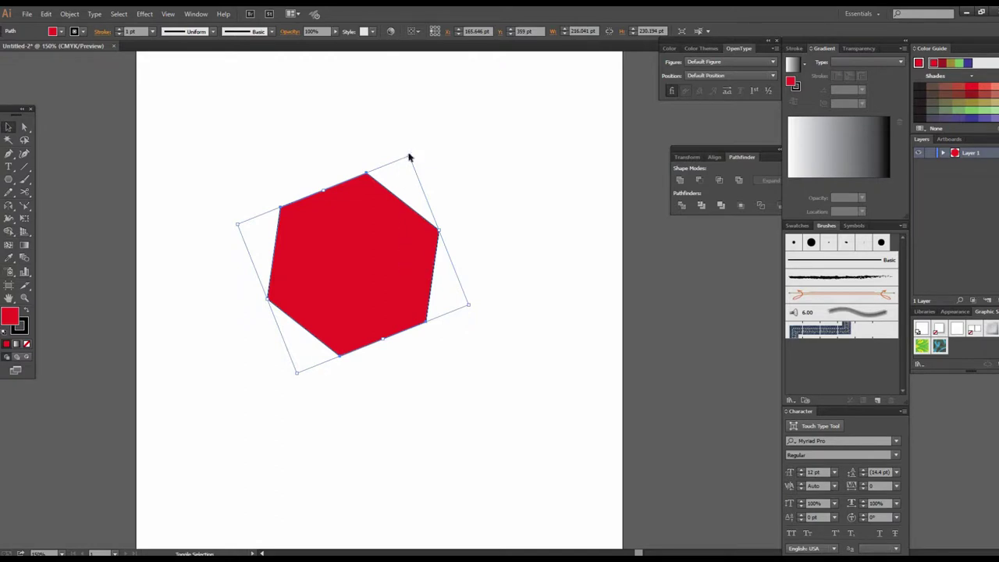
# Resize the red hexagon and rotate it back upright
pyautogui.moveTo(403, 161)
pyautogui.mouseDown()
pyautogui.moveTo(361, 219)
pyautogui.moveTo(475, 125)
pyautogui.mouseUp()
pyautogui.hotkey('ctrl', 'z')
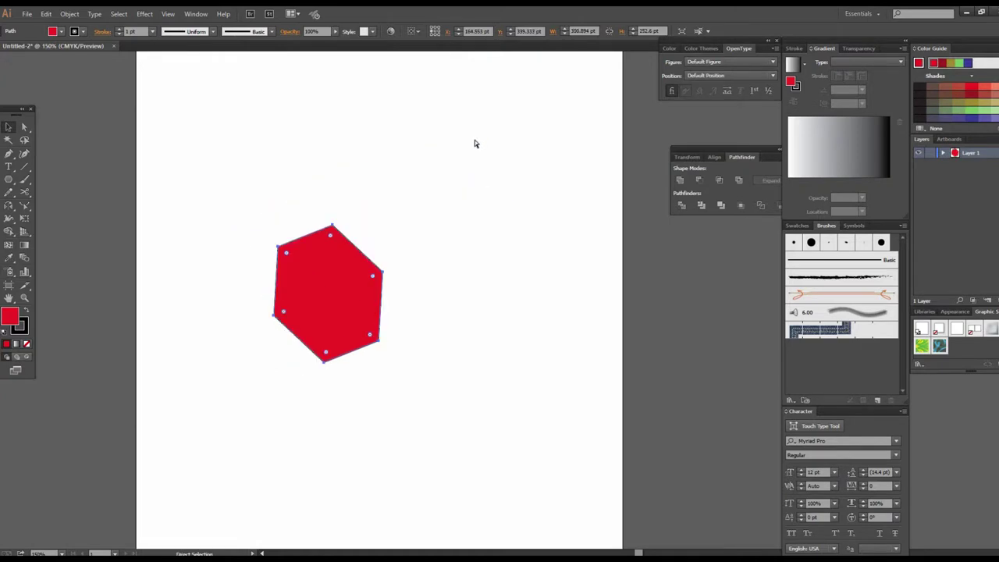
pyautogui.moveTo(360, 214); pyautogui.dragTo(392, 132)
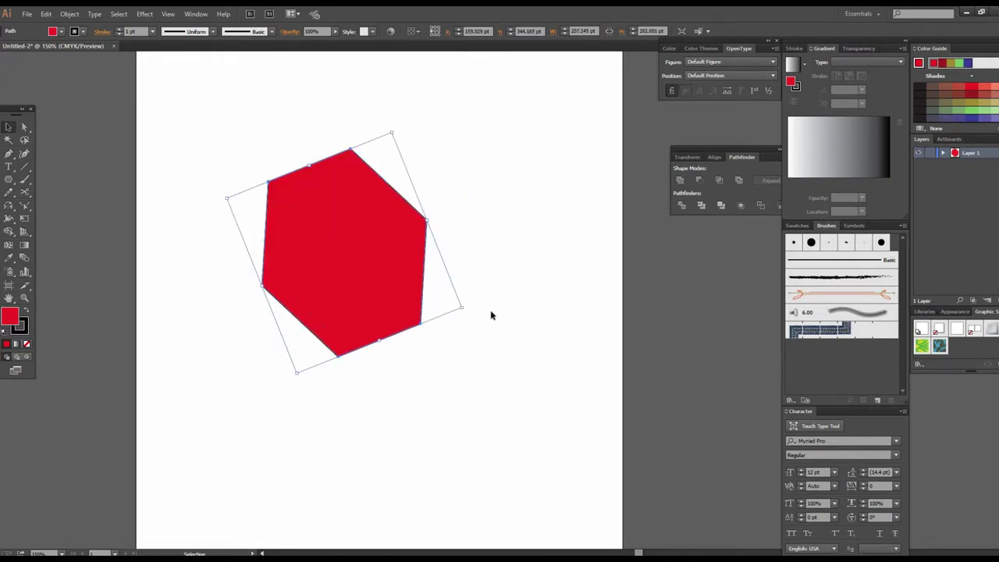
pyautogui.moveTo(466, 314)
pyautogui.mouseDown()
pyautogui.moveTo(457, 178)
pyautogui.moveTo(408, 183)
pyautogui.moveTo(408, 192)
pyautogui.mouseUp()
pyautogui.moveTo(25, 205); pyautogui.dragTo(70, 231)
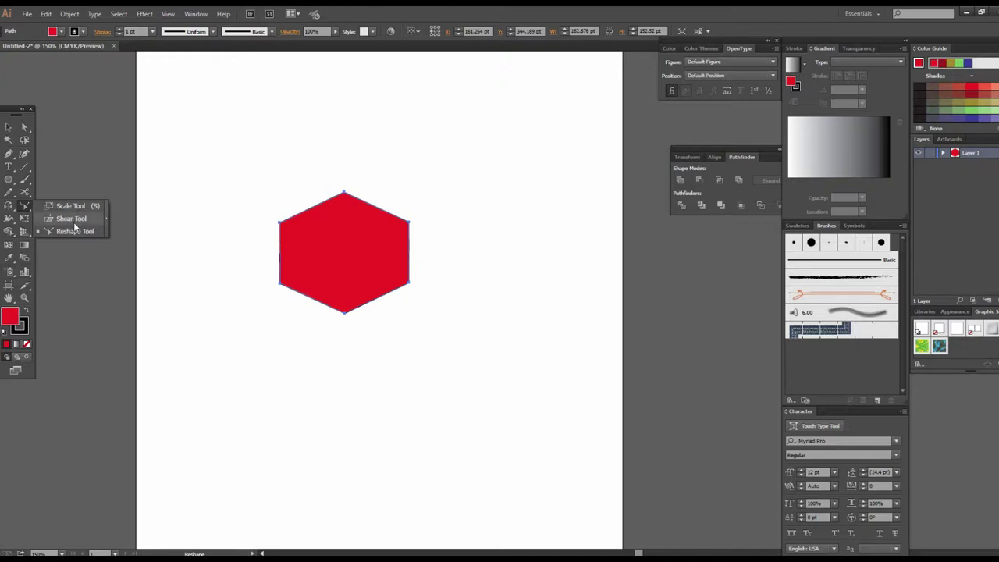
pyautogui.moveTo(70, 231); pyautogui.dragTo(74, 223)
# Zoom in and centre the view on the hexagon, then delete it to start over
pyautogui.click(8, 128)
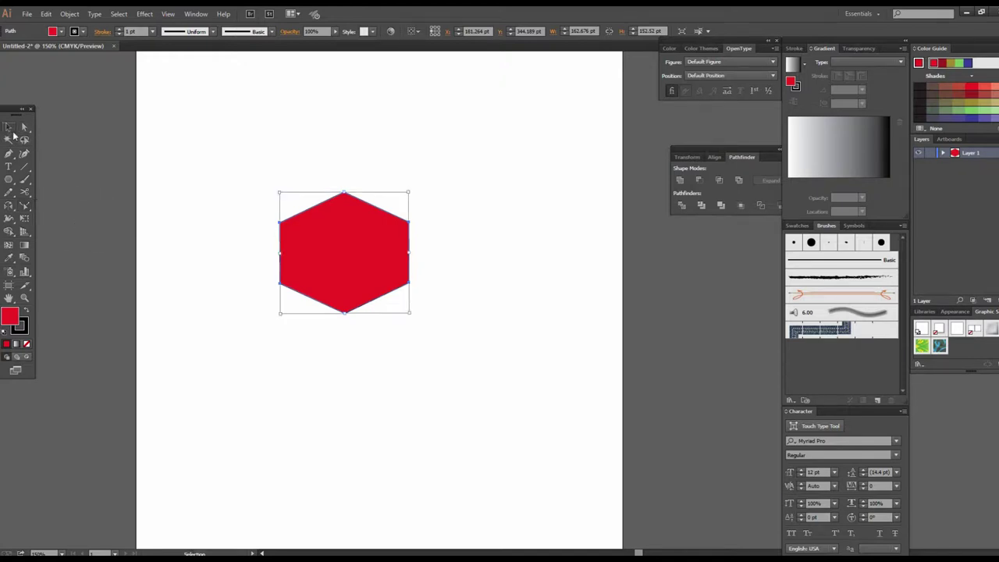
pyautogui.hotkey('ctrl', '+')
pyautogui.moveTo(468, 283)
pyautogui.mouseDown()
pyautogui.moveTo(376, 281)
pyautogui.moveTo(515, 339)
pyautogui.mouseUp()
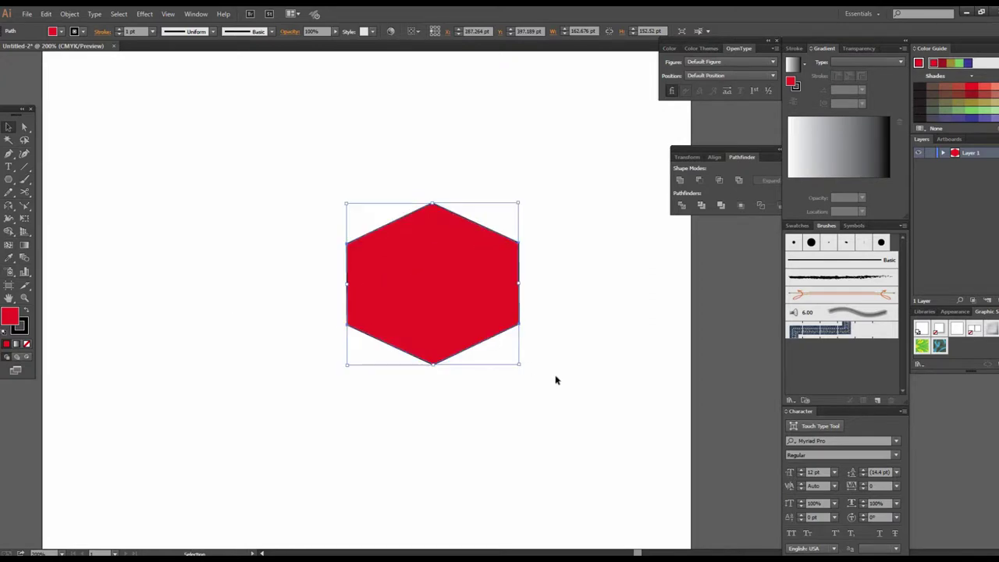
pyautogui.press('Delete')
# Redraw a slightly tilted red hexagon, then shrink it and reposition it
pyautogui.click(8, 180)
pyautogui.moveTo(322, 232); pyautogui.dragTo(388, 318)
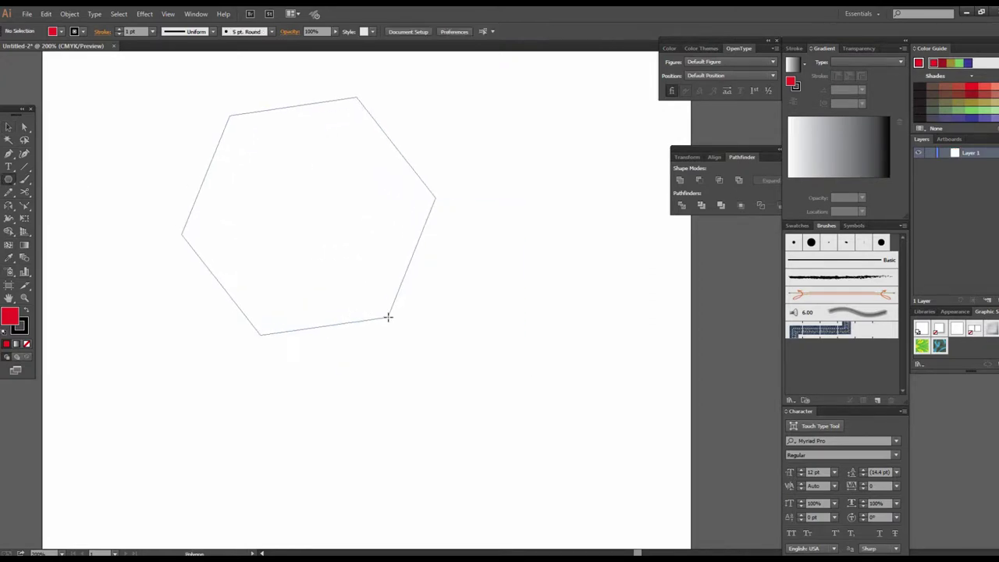
pyautogui.click(9, 126)
pyautogui.moveTo(380, 147); pyautogui.dragTo(465, 245)
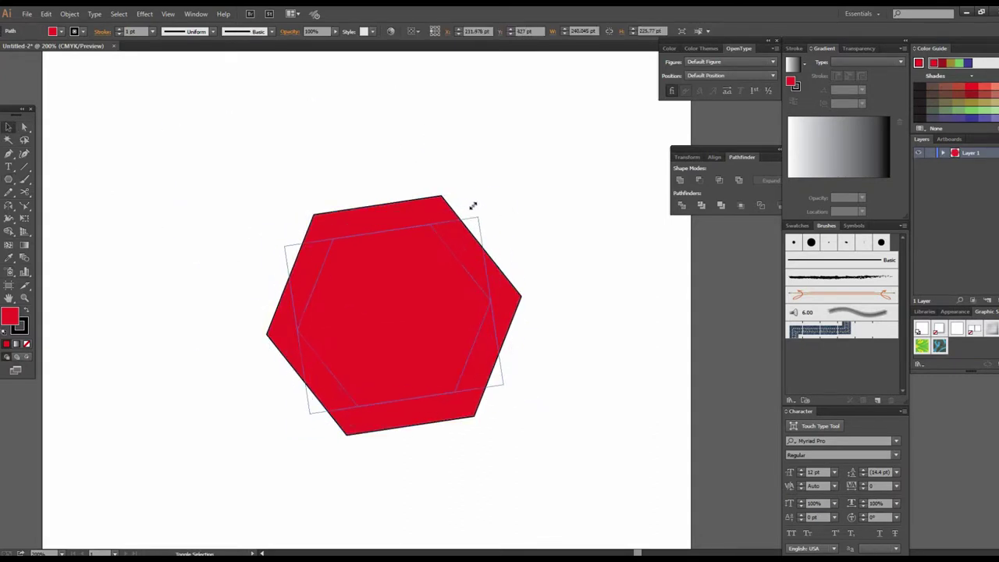
pyautogui.moveTo(506, 186); pyautogui.dragTo(463, 250)
pyautogui.moveTo(479, 374)
pyautogui.mouseDown()
pyautogui.moveTo(433, 299)
pyautogui.moveTo(465, 318)
pyautogui.mouseUp()
pyautogui.moveTo(458, 271); pyautogui.dragTo(370, 246)
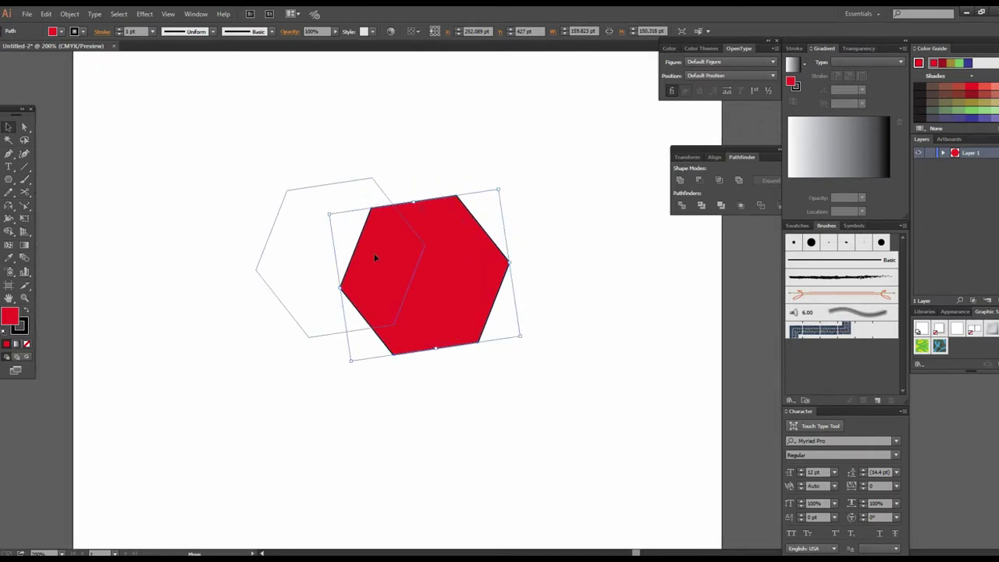
pyautogui.click(61, 32)
# Remove the hexagon's fill and give it a 5 pt black stroke
pyautogui.click(7, 51)
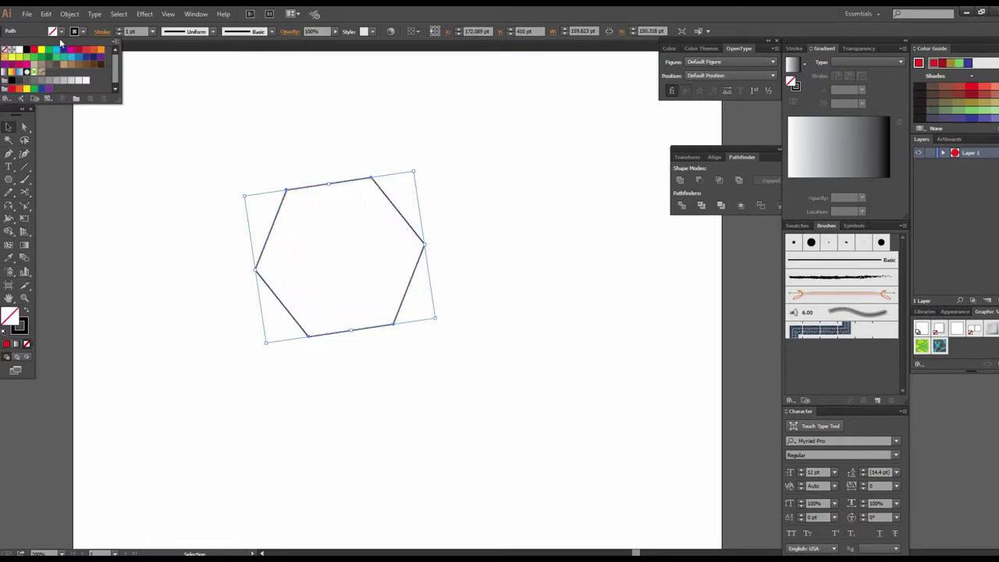
pyautogui.click(84, 35)
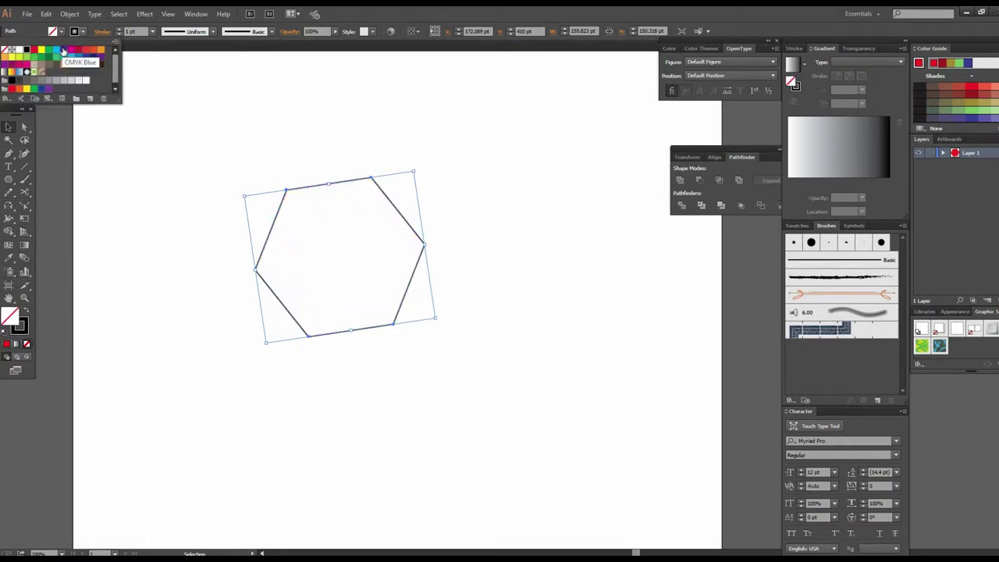
pyautogui.click(152, 31)
pyautogui.click(152, 32)
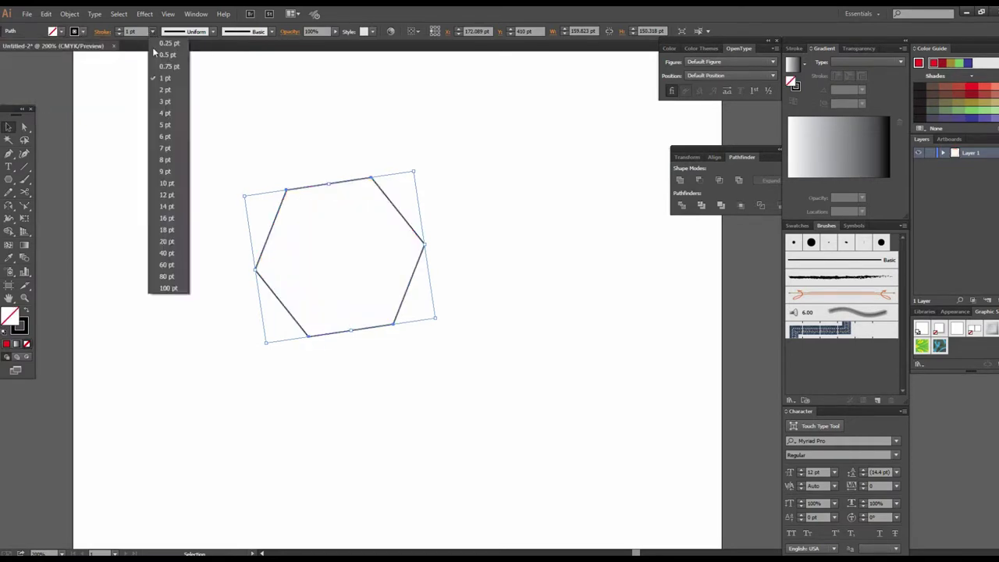
pyautogui.click(165, 124)
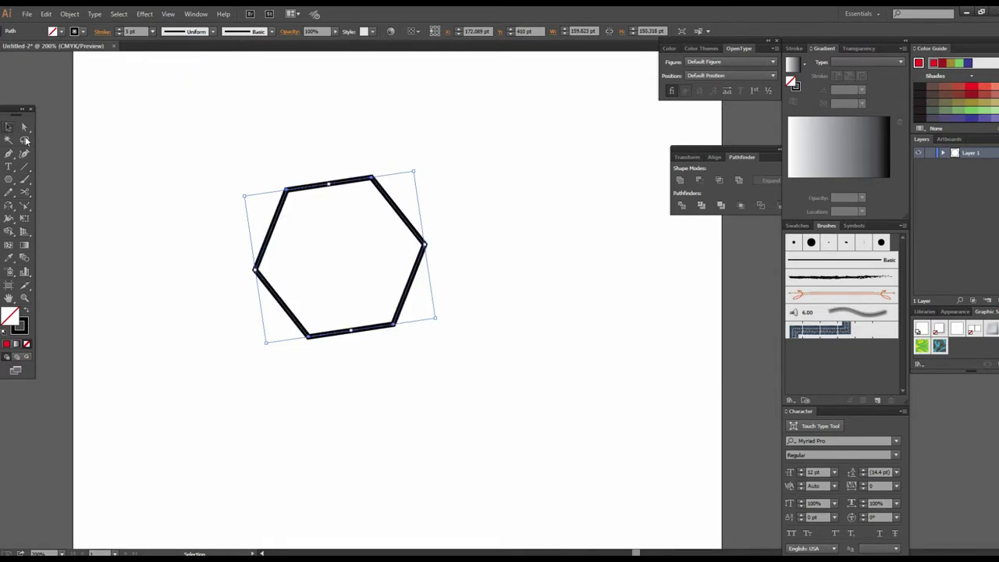
# Zoom to 300% on the hexagon and reselect it
pyautogui.click(547, 336)
pyautogui.moveTo(430, 291); pyautogui.dragTo(479, 288)
pyautogui.click(478, 287)
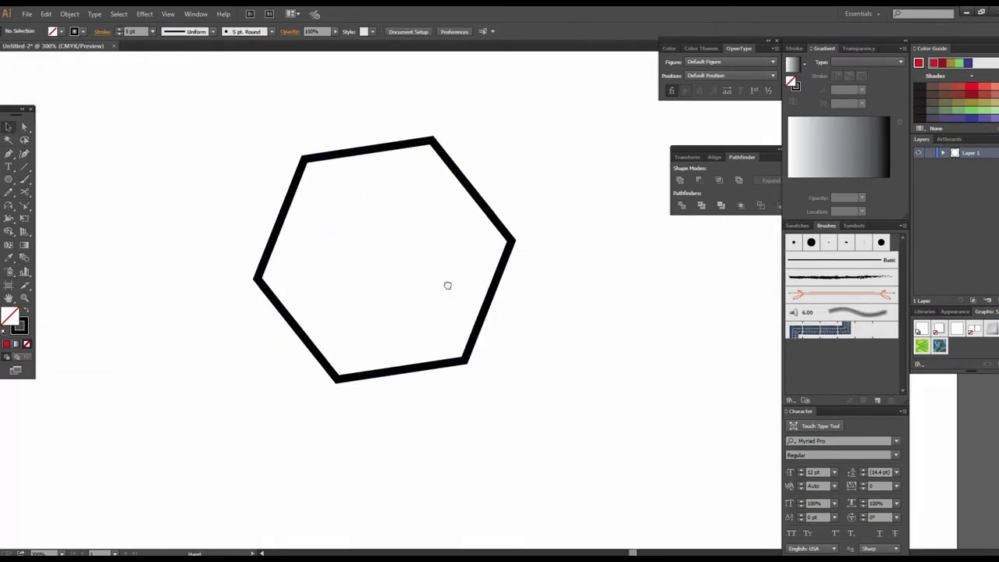
pyautogui.moveTo(446, 237); pyautogui.dragTo(508, 234)
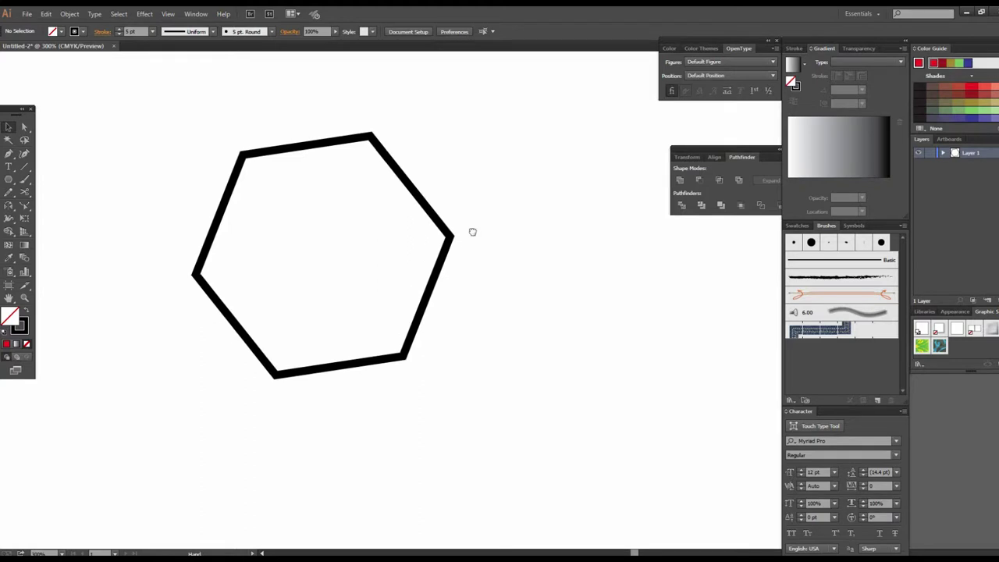
pyautogui.click(508, 234)
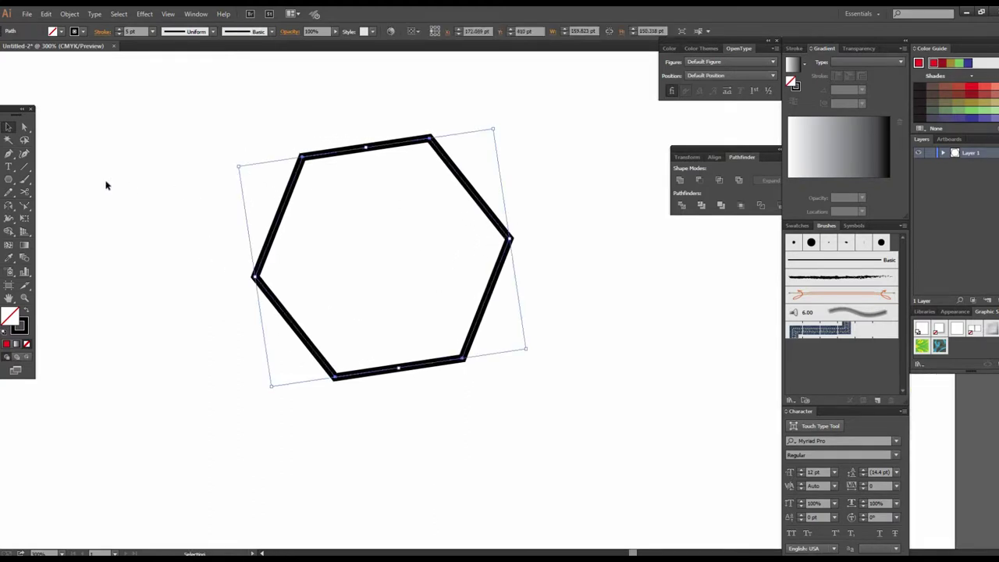
pyautogui.moveTo(24, 206); pyautogui.dragTo(61, 210)
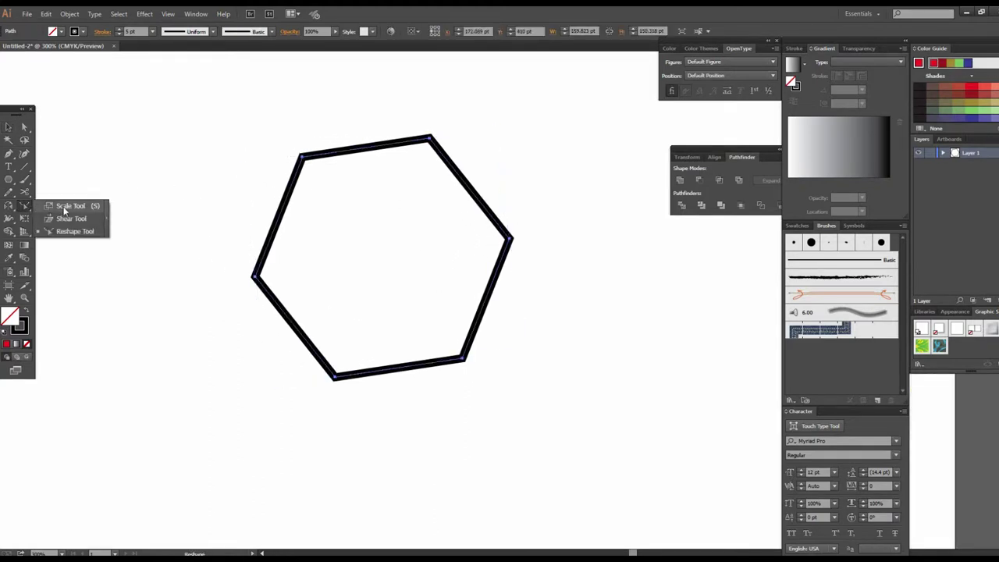
# Alt-scale an inner hexagon copy and repeat with Ctrl+D down to a tiny centre
pyautogui.click(78, 207)
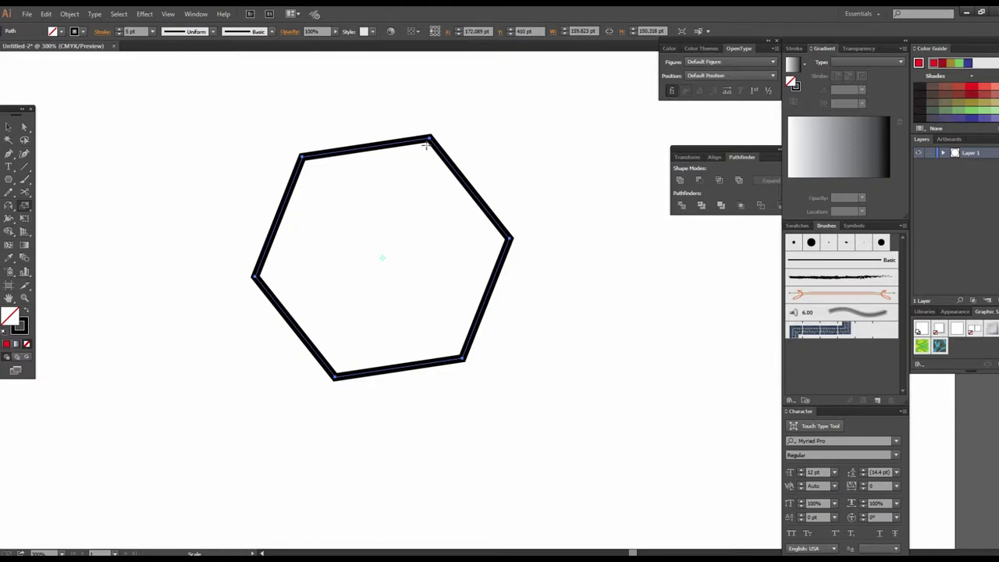
pyautogui.moveTo(429, 139); pyautogui.dragTo(418, 166)
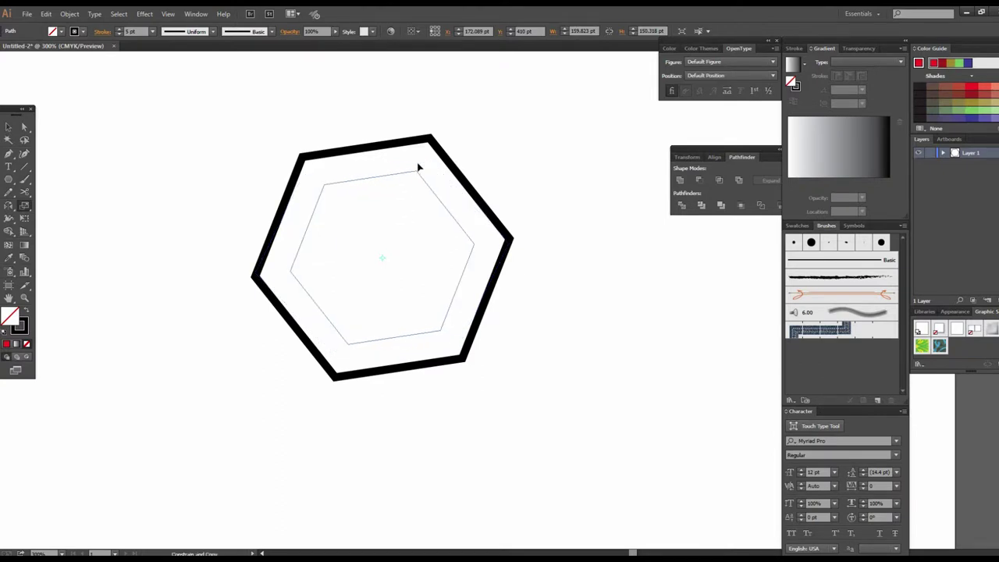
pyautogui.moveTo(418, 167); pyautogui.dragTo(420, 167)
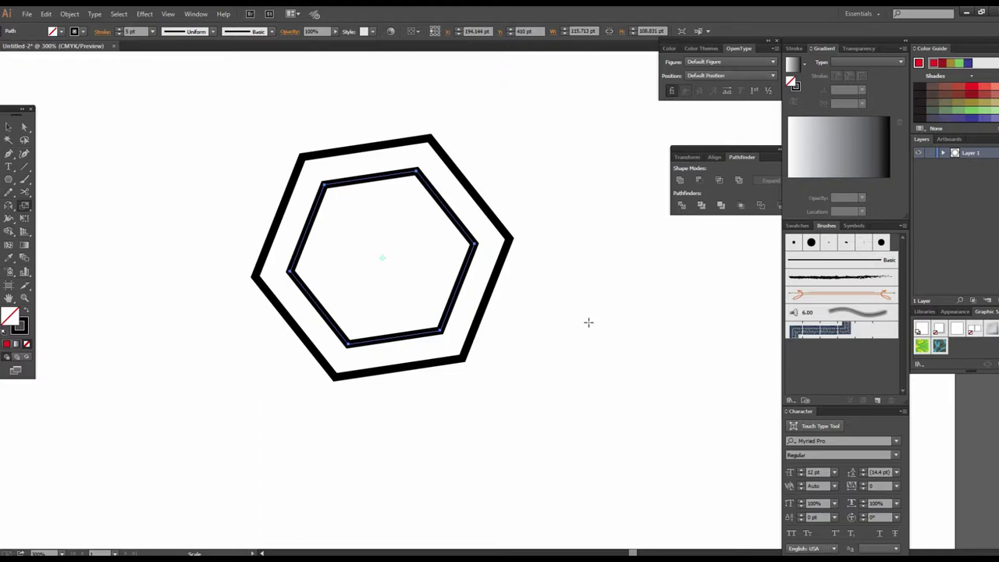
pyautogui.press('v')
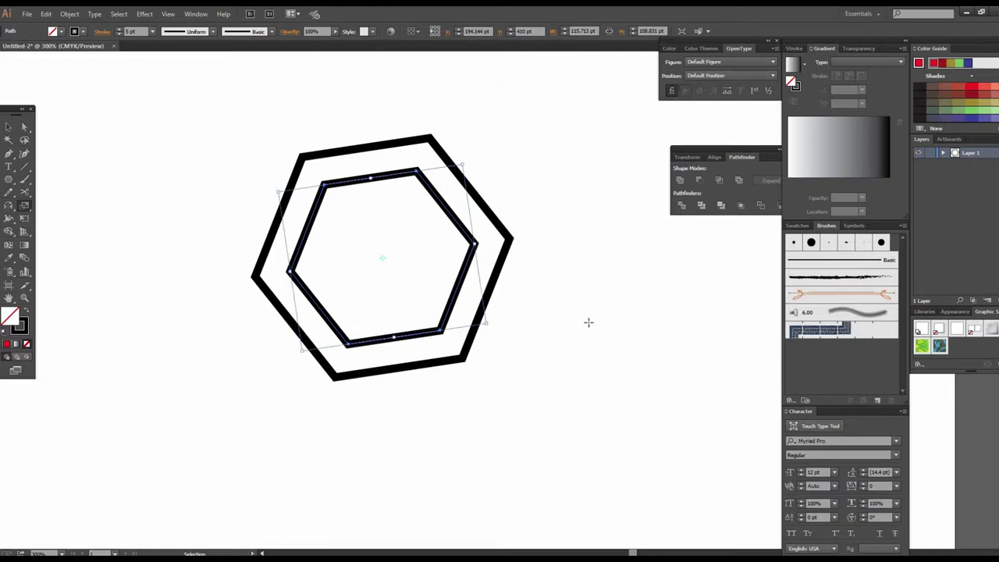
pyautogui.hotkey('ctrl', 'd')
pyautogui.hotkey('ctrl', 'd')
pyautogui.hotkey('ctrl', 'd')
pyautogui.hotkey('ctrl', 'd')
pyautogui.hotkey('ctrl', 'd')
pyautogui.hotkey('ctrl', 'd')
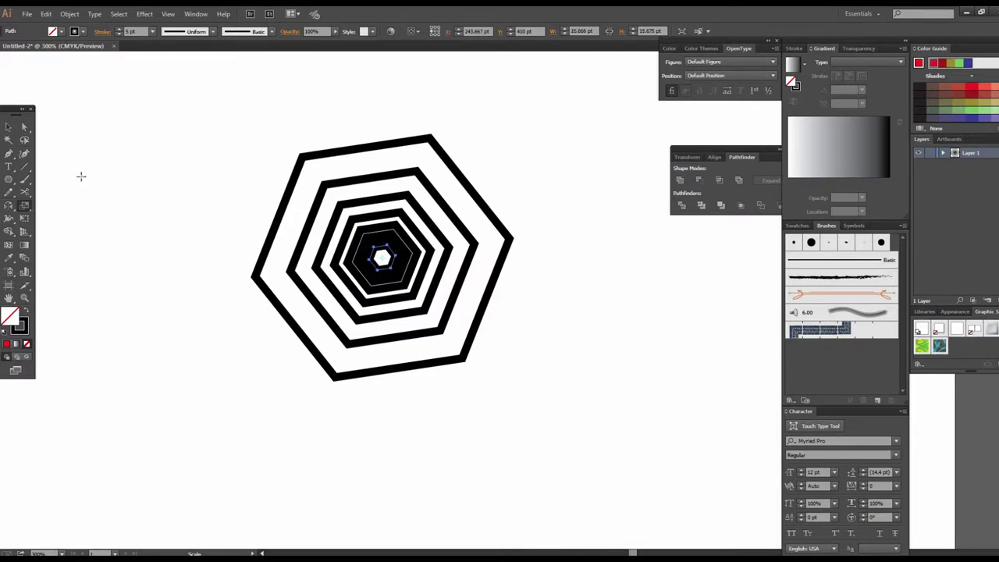
pyautogui.press('v')
pyautogui.click(604, 357)
# Zoom out to the whole artboard and back in, then marquee-select the nested hexagons
pyautogui.press('z')
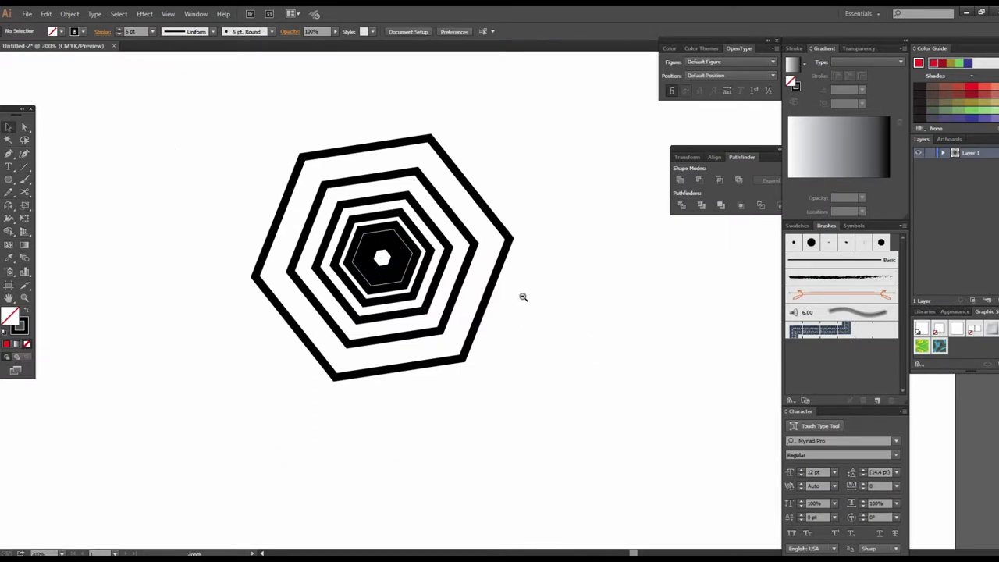
pyautogui.keyDown('alt'); pyautogui.click(522, 304); pyautogui.keyUp('alt')
pyautogui.keyDown('alt'); pyautogui.click(482, 310); pyautogui.keyUp('alt')
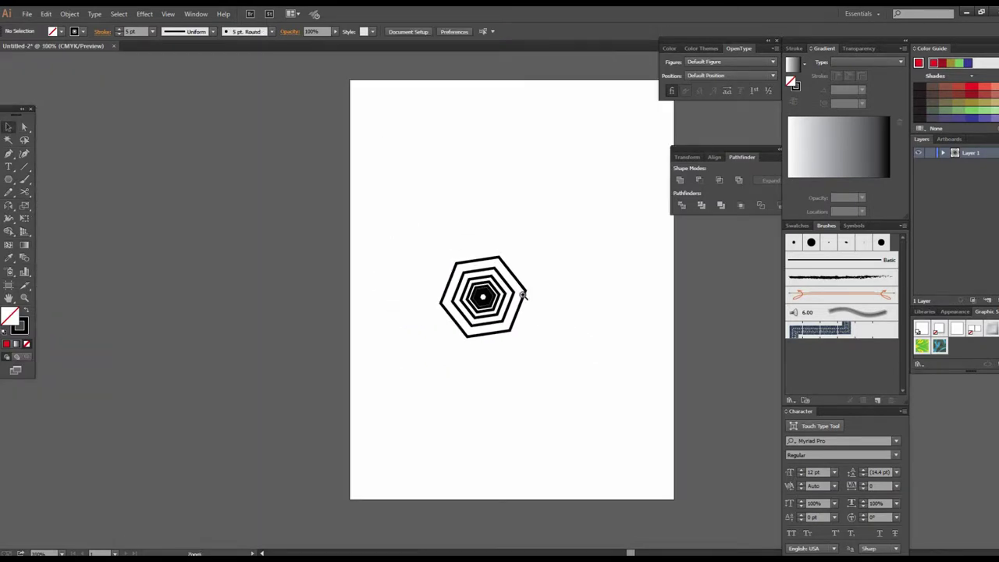
pyautogui.click(522, 292)
pyautogui.click(465, 309)
pyautogui.press('v')
pyautogui.moveTo(238, 194); pyautogui.dragTo(428, 406)
pyautogui.moveTo(225, 208); pyautogui.dragTo(416, 436)
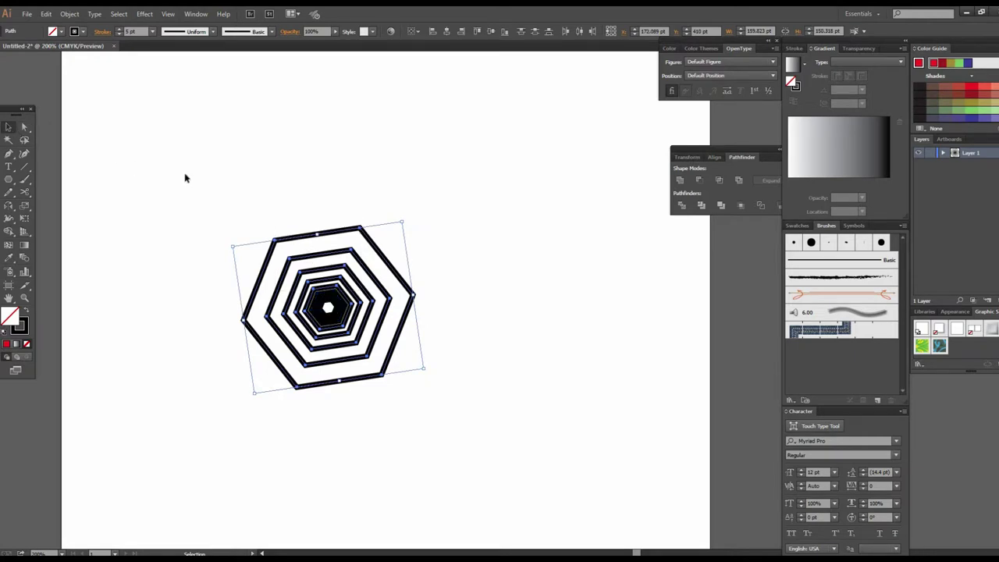
pyautogui.moveTo(237, 198); pyautogui.dragTo(472, 462)
# Reselect all the hexagons and draw a 136 pt square to their right
pyautogui.click(481, 291)
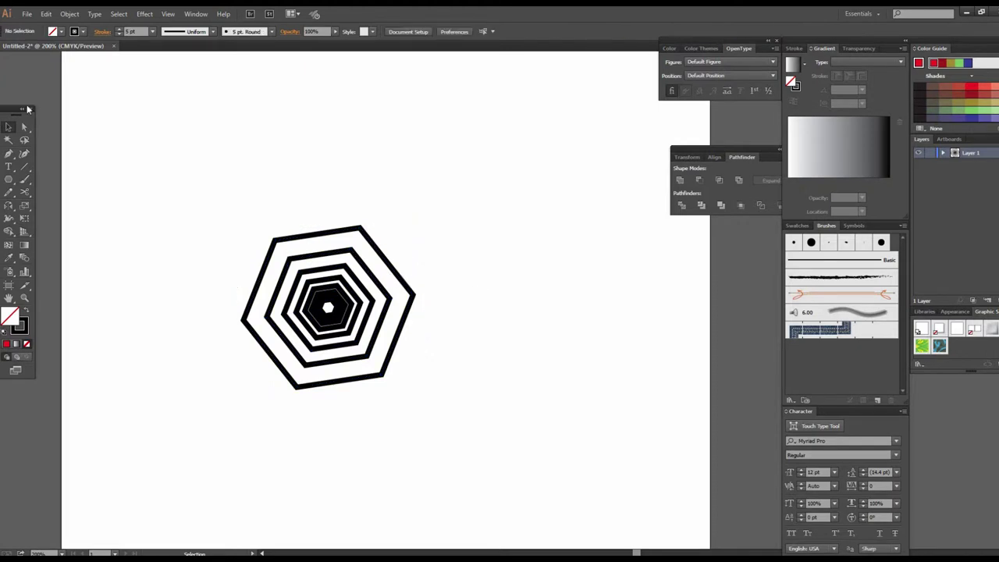
pyautogui.moveTo(263, 198); pyautogui.dragTo(452, 415)
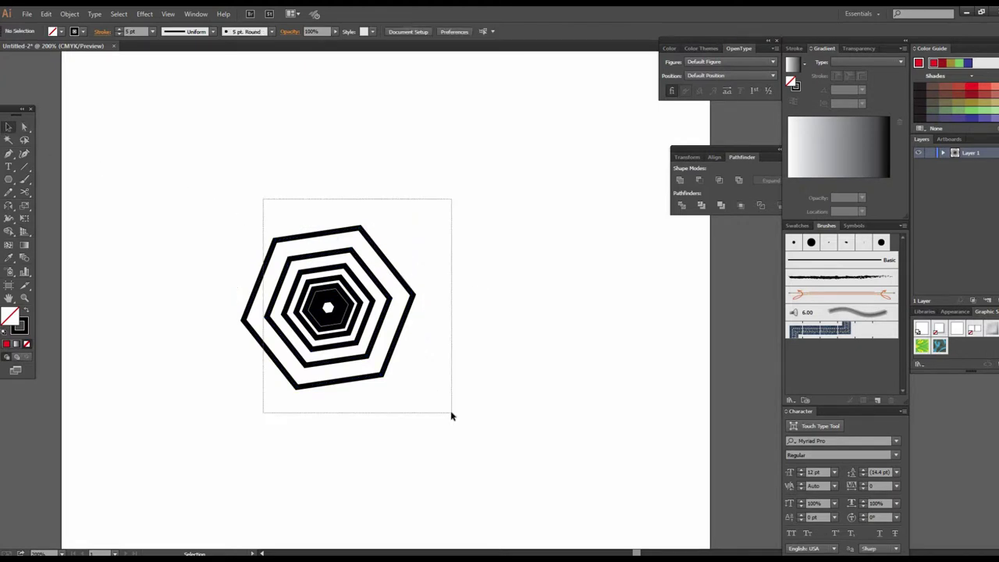
pyautogui.moveTo(9, 179); pyautogui.dragTo(47, 182)
pyautogui.moveTo(530, 163)
pyautogui.mouseDown()
pyautogui.moveTo(576, 229)
pyautogui.moveTo(675, 307)
pyautogui.mouseUp()
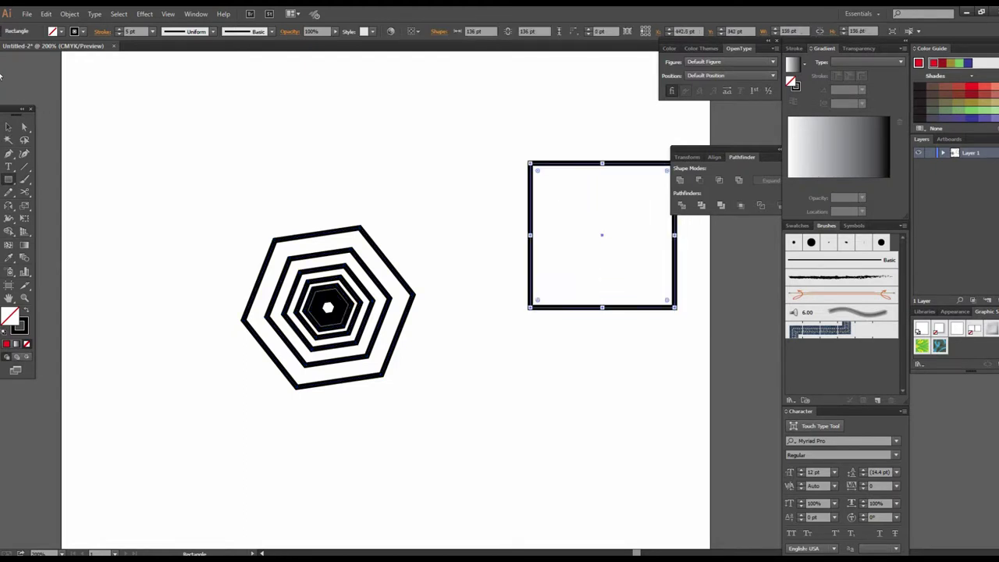
# Move the 136 pt square down and left, level with the hexagon tunnel
pyautogui.click(7, 126)
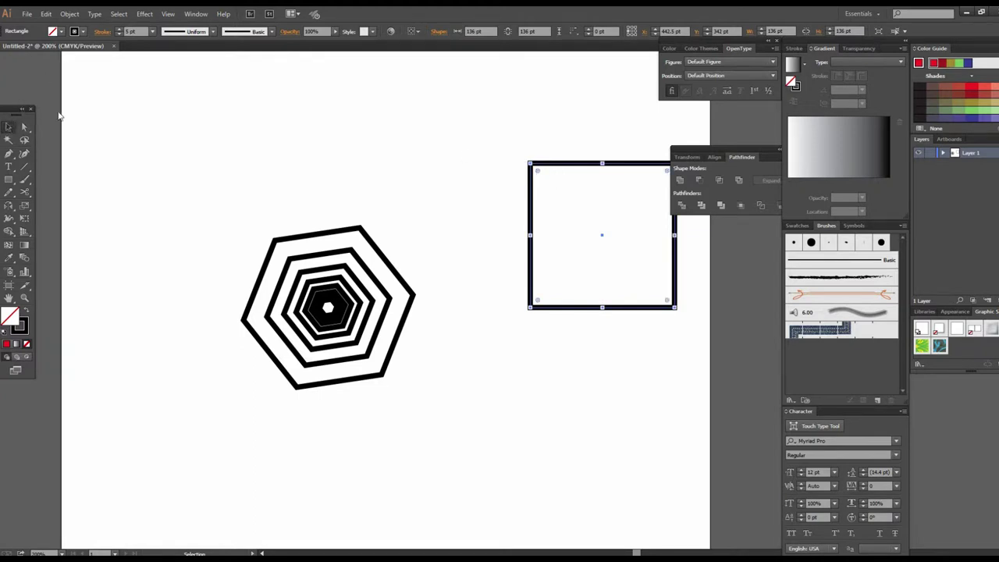
pyautogui.click(601, 299)
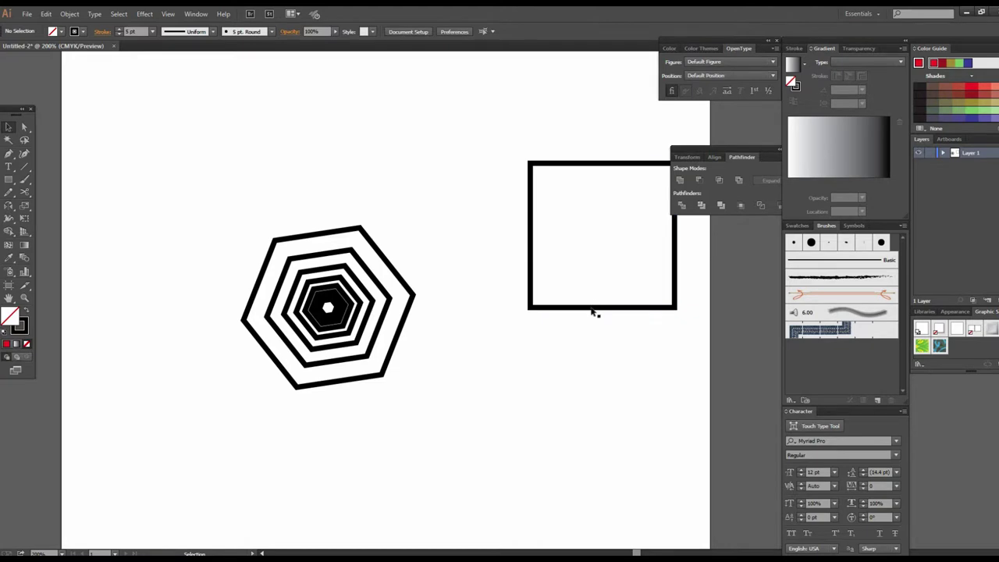
pyautogui.click(592, 308)
pyautogui.moveTo(592, 310); pyautogui.dragTo(543, 364)
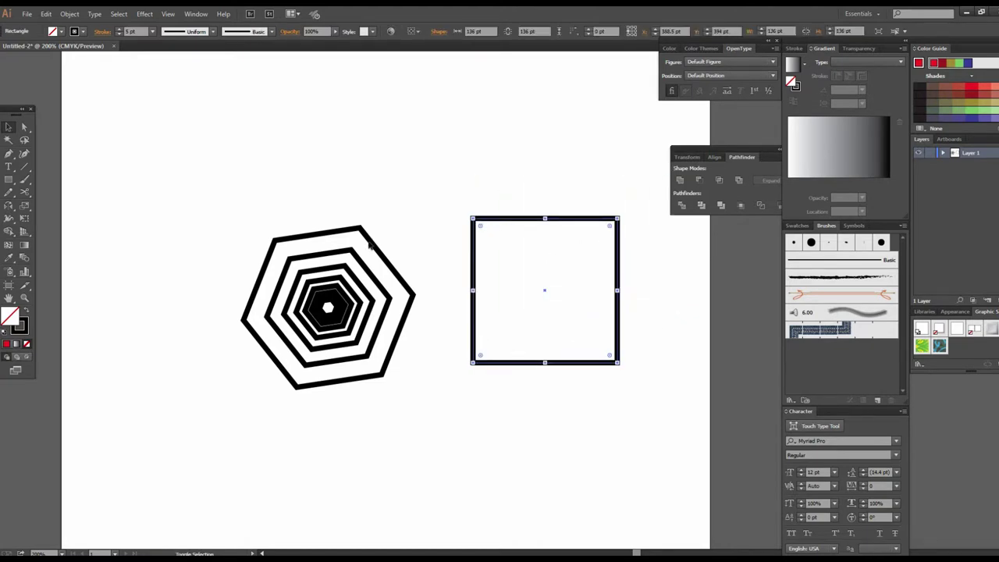
pyautogui.click(24, 205)
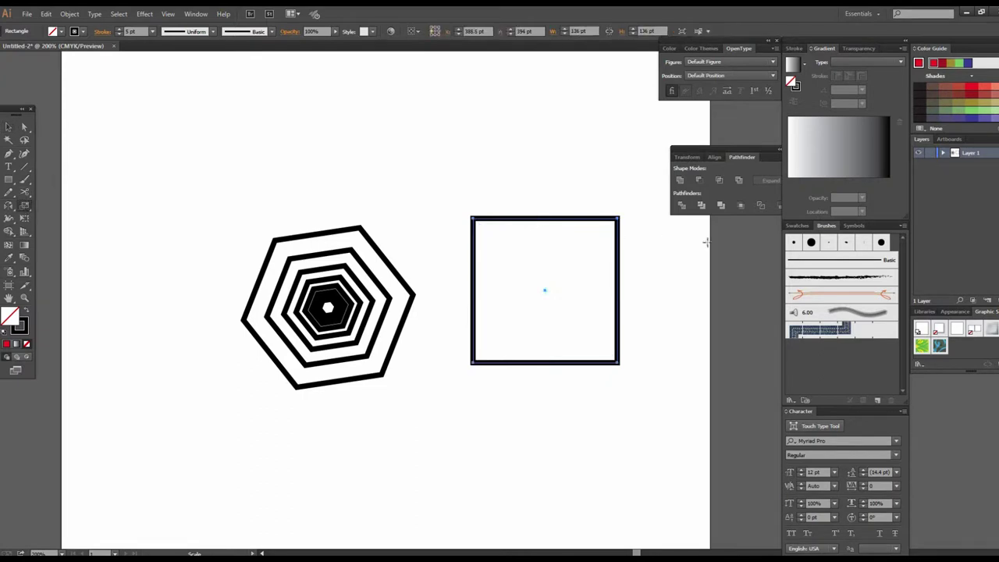
pyautogui.moveTo(618, 216)
pyautogui.mouseDown()
pyautogui.moveTo(598, 235)
pyautogui.moveTo(616, 232)
pyautogui.mouseUp()
pyautogui.press('v')
pyautogui.hotkey('ctrl', 'd')
pyautogui.hotkey('ctrl', 'd')
pyautogui.hotkey('ctrl', 'd')
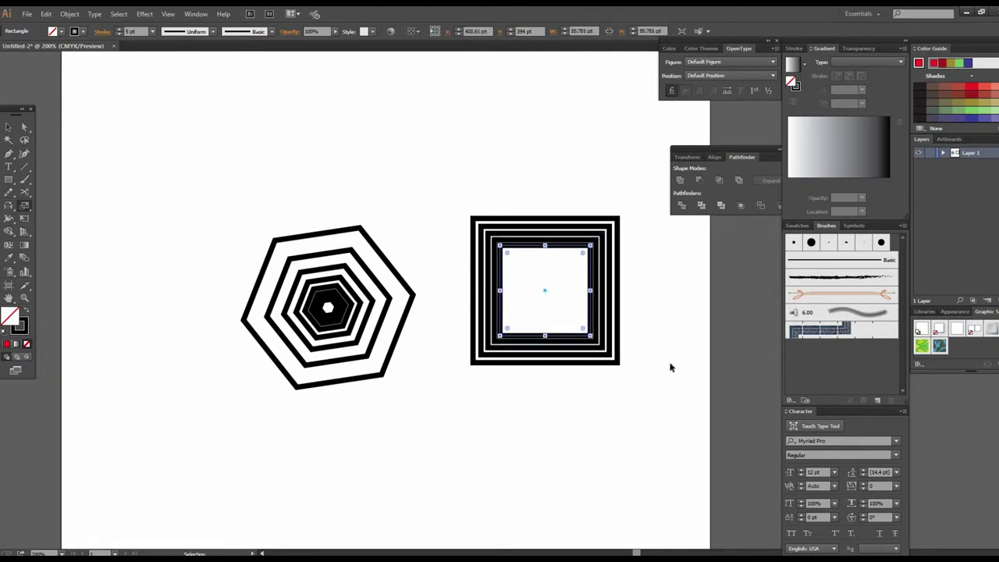
pyautogui.hotkey('ctrl', 'd')
pyautogui.hotkey('ctrl', 'd')
pyautogui.hotkey('ctrl', 'd')
pyautogui.hotkey('ctrl', 'd')
pyautogui.hotkey('ctrl', 'd')
pyautogui.hotkey('ctrl', 'd')
pyautogui.hotkey('ctrl', 'd')
pyautogui.hotkey('ctrl', 'd')
pyautogui.hotkey('ctrl', 'd')
pyautogui.hotkey('ctrl', 'd')
pyautogui.hotkey('ctrl', 'd')
pyautogui.hotkey('ctrl', 'd')
pyautogui.hotkey('ctrl', 'd')
pyautogui.press('s')
pyautogui.click(9, 127)
pyautogui.click(437, 201)
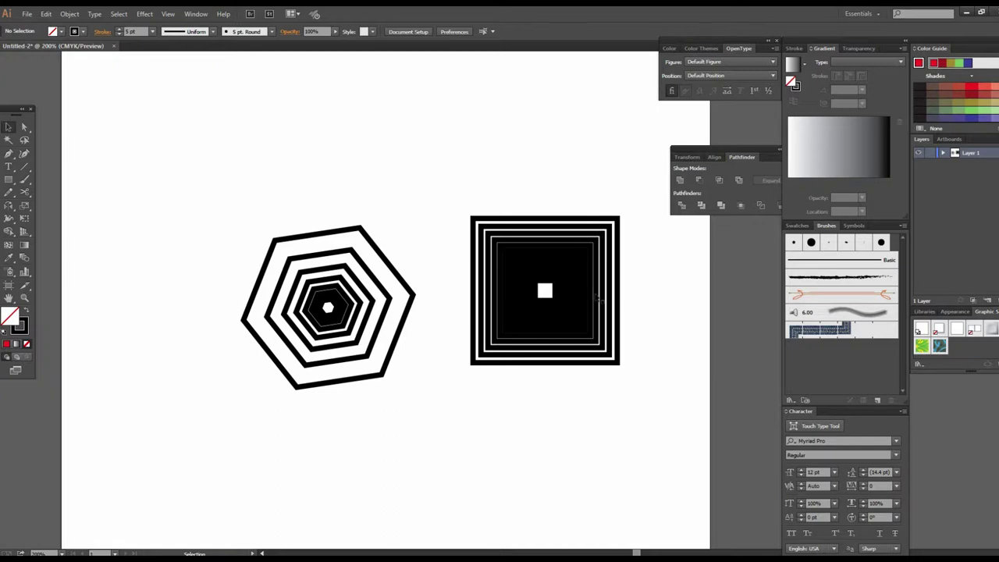
pyautogui.hotkey('ctrl', 'z')
pyautogui.hotkey('ctrl', 'z')
pyautogui.hotkey('ctrl', 'z')
pyautogui.hotkey('ctrl', 'z')
pyautogui.hotkey('ctrl', 'z')
pyautogui.hotkey('ctrl', 'z')
pyautogui.hotkey('ctrl', 'z')
pyautogui.hotkey('ctrl', 'z')
pyautogui.hotkey('ctrl', 'z')
pyautogui.hotkey('ctrl', 'z')
pyautogui.hotkey('ctrl', 'z')
pyautogui.hotkey('ctrl', 'z')
pyautogui.hotkey('ctrl', 'z')
pyautogui.hotkey('ctrl', 'z')
pyautogui.hotkey('ctrl', 'z')
pyautogui.hotkey('ctrl', 'z')
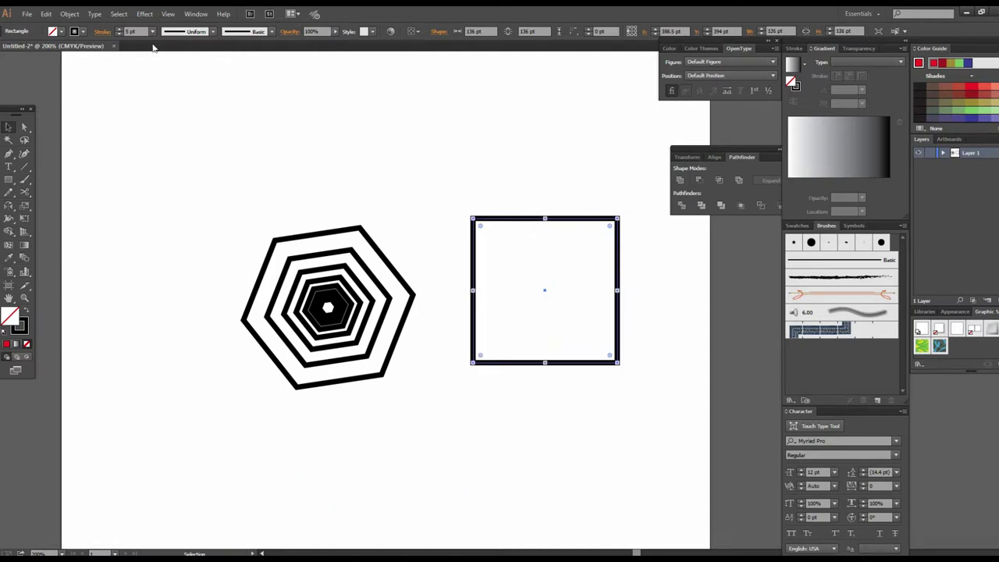
# Thin the square's stroke to 1 pt and nest smaller scaled copies using Ctrl+D
pyautogui.click(154, 32)
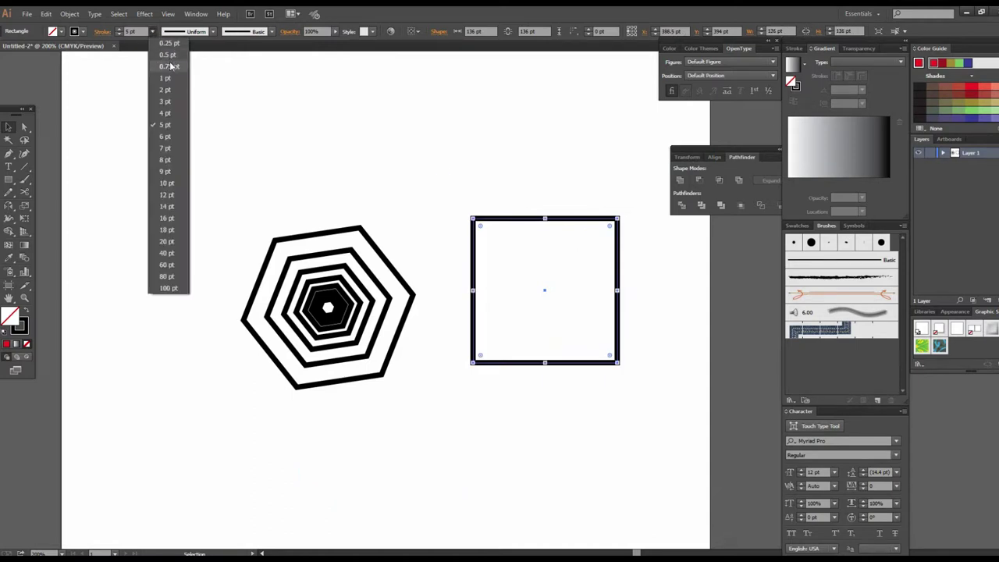
pyautogui.click(172, 83)
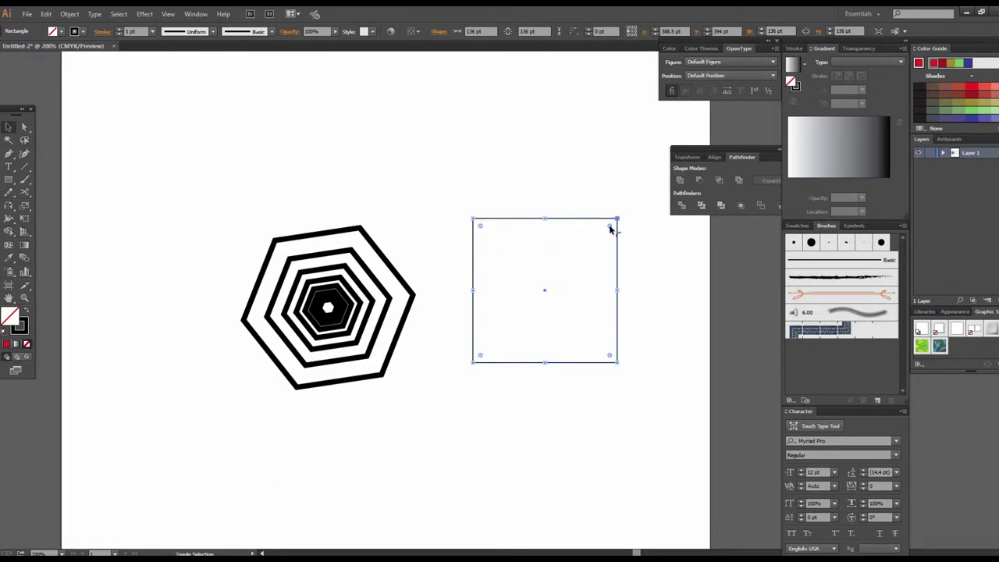
pyautogui.click(24, 205)
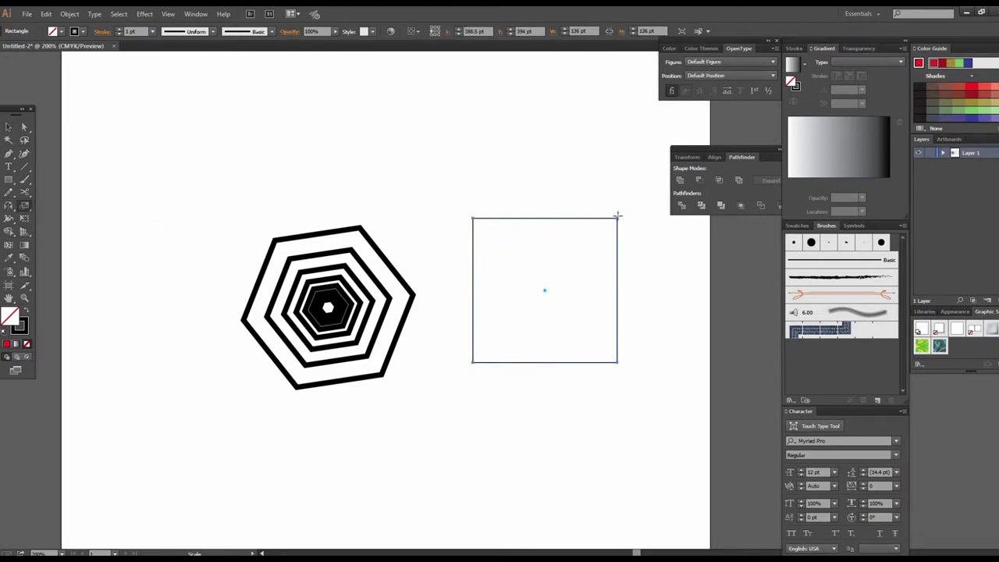
pyautogui.moveTo(618, 217); pyautogui.dragTo(612, 226)
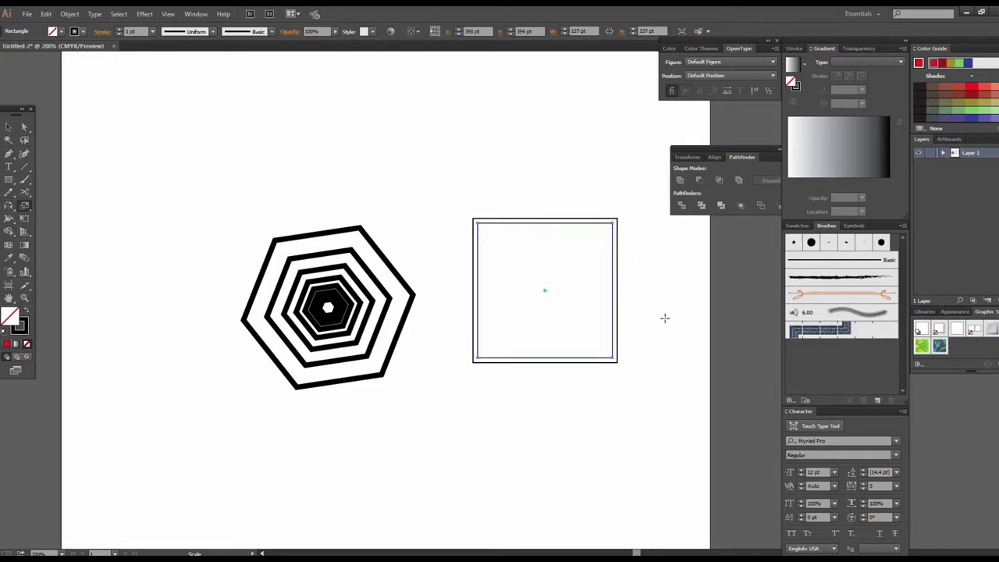
pyautogui.hotkey('ctrl', 'd')
pyautogui.hotkey('ctrl', 'd')
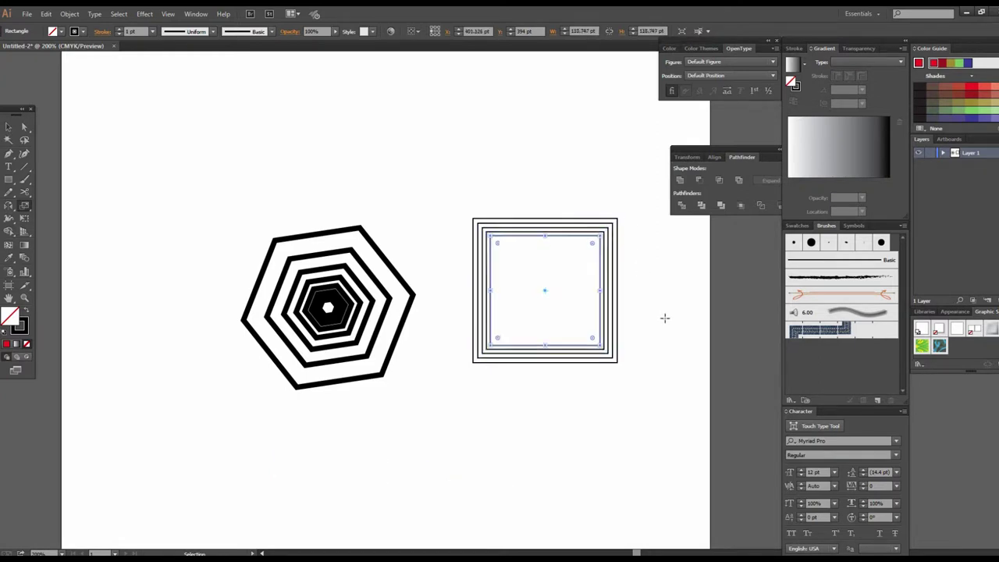
pyautogui.hotkey('ctrl', 'd')
pyautogui.hotkey('ctrl', 'd')
pyautogui.hotkey('ctrl', 'd')
pyautogui.hotkey('ctrl', 'd')
pyautogui.hotkey('ctrl', 'd')
pyautogui.hotkey('ctrl', 'd')
pyautogui.hotkey('ctrl', 'd')
pyautogui.hotkey('ctrl', 'd')
pyautogui.hotkey('ctrl', 'd')
pyautogui.hotkey('ctrl', 'd')
pyautogui.hotkey('ctrl', 'd')
pyautogui.hotkey('ctrl', 'd')
pyautogui.hotkey('ctrl', 'd')
pyautogui.hotkey('ctrl', 'd')
pyautogui.hotkey('ctrl', 'd')
pyautogui.hotkey('ctrl', 'd')
pyautogui.hotkey('ctrl', 'd')
pyautogui.hotkey('ctrl', 'd')
pyautogui.hotkey('ctrl', 'd')
pyautogui.hotkey('ctrl', 'd')
pyautogui.hotkey('ctrl', 'd')
pyautogui.hotkey('ctrl', 'd')
# Deselect the square tunnel, re-centre the view and zoom in on both tunnels
pyautogui.click(8, 126)
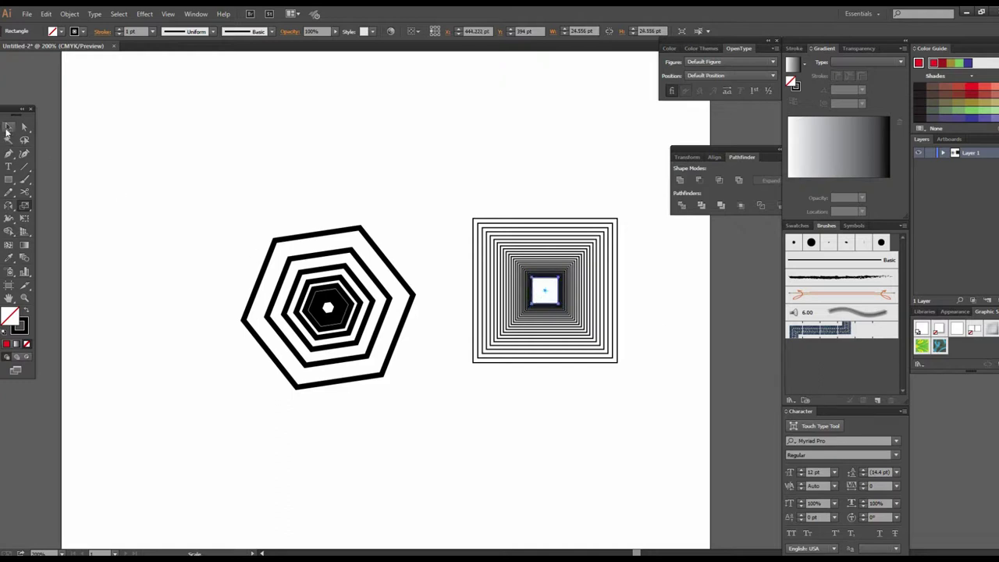
pyautogui.click(528, 160)
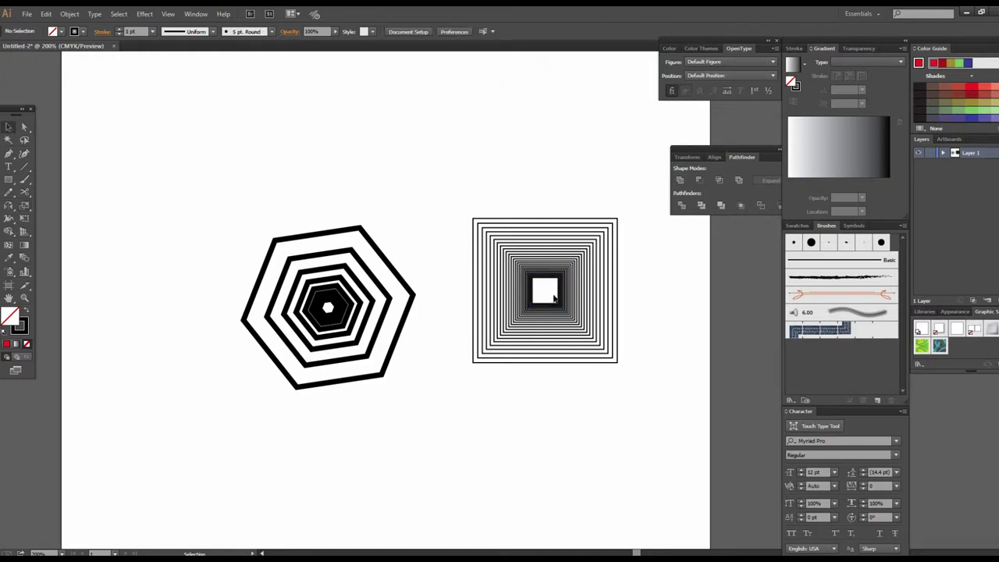
pyautogui.moveTo(548, 335); pyautogui.dragTo(528, 295)
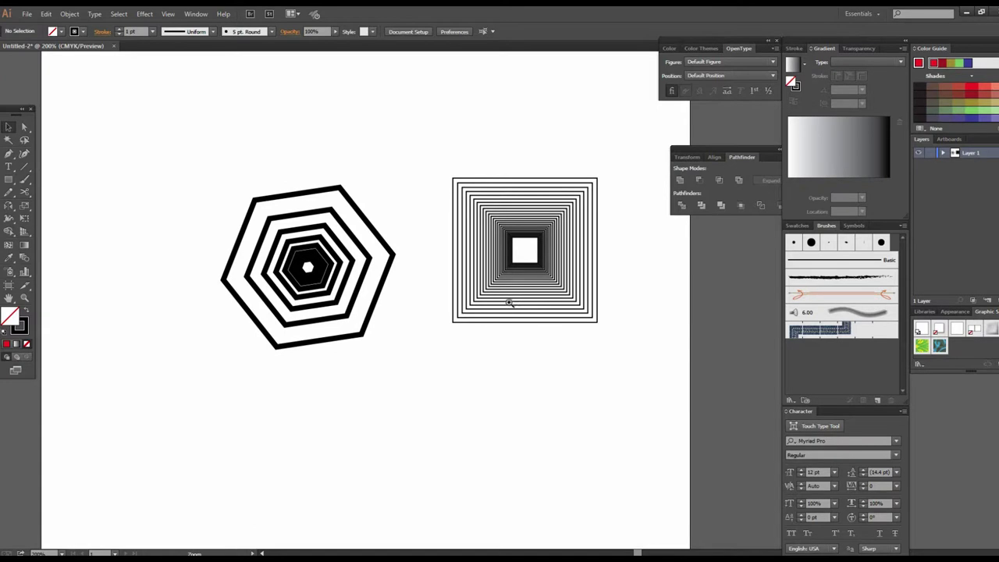
pyautogui.moveTo(517, 247)
pyautogui.mouseDown()
pyautogui.moveTo(504, 245)
pyautogui.moveTo(523, 254)
pyautogui.mouseUp()
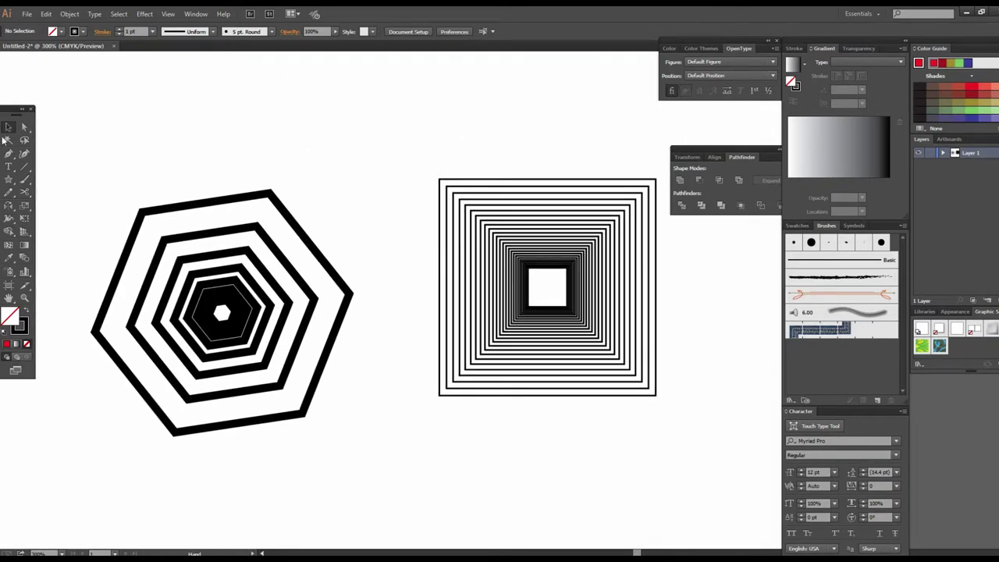
# Draw a new hexagon above the existing tunnels and move it into place
pyautogui.click(8, 179)
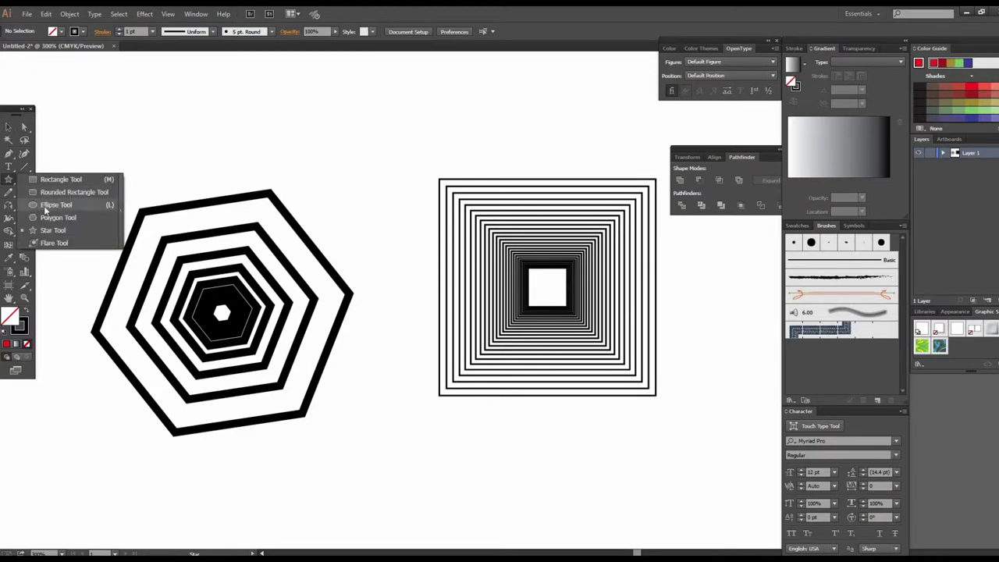
pyautogui.click(47, 216)
pyautogui.moveTo(259, 127); pyautogui.dragTo(305, 210)
pyautogui.click(8, 126)
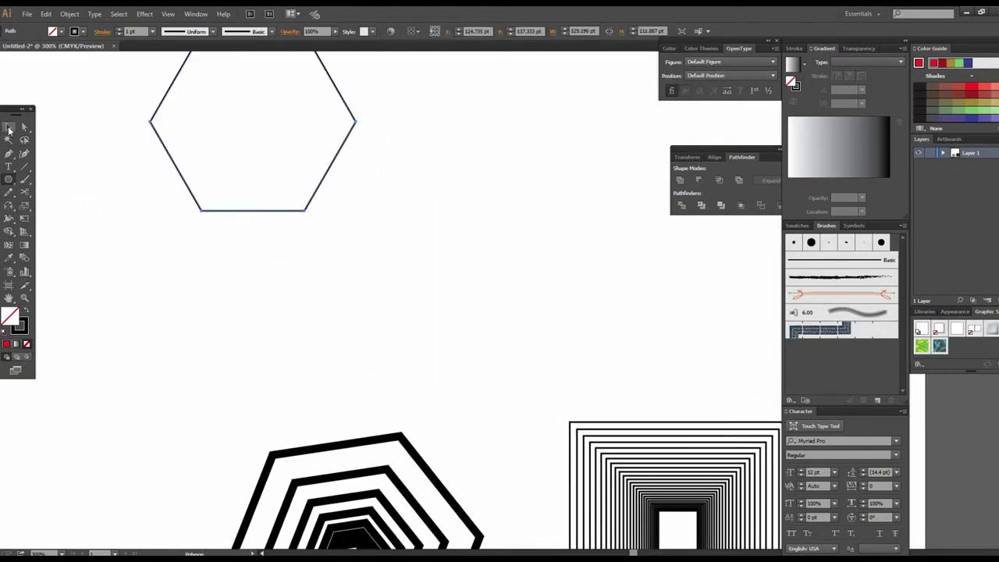
pyautogui.moveTo(272, 212); pyautogui.dragTo(180, 295)
# Alt-scale an off-centre inner copy and repeat with Ctrl+D for a converging hexagon tunnel
pyautogui.click(24, 205)
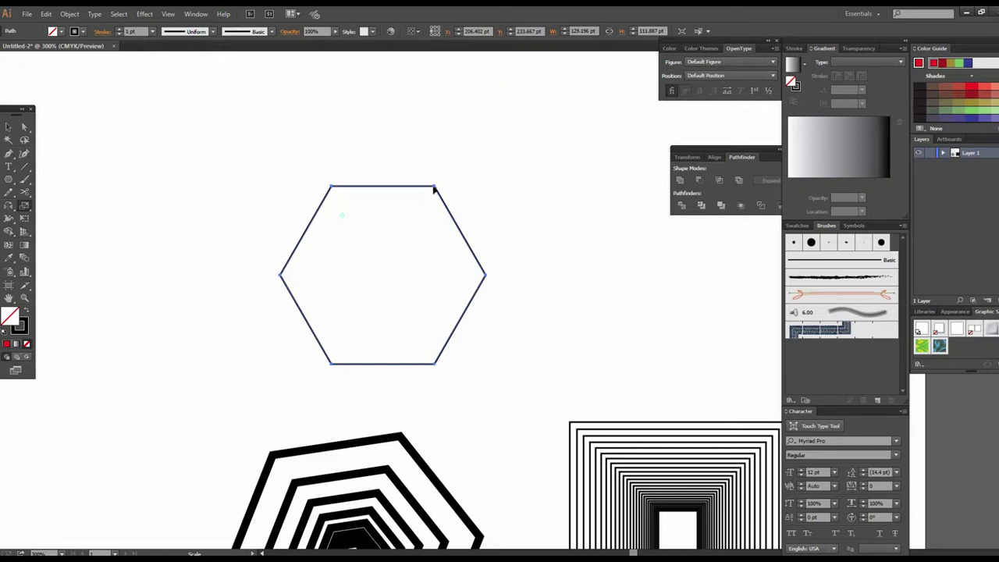
pyautogui.moveTo(434, 188); pyautogui.dragTo(426, 198)
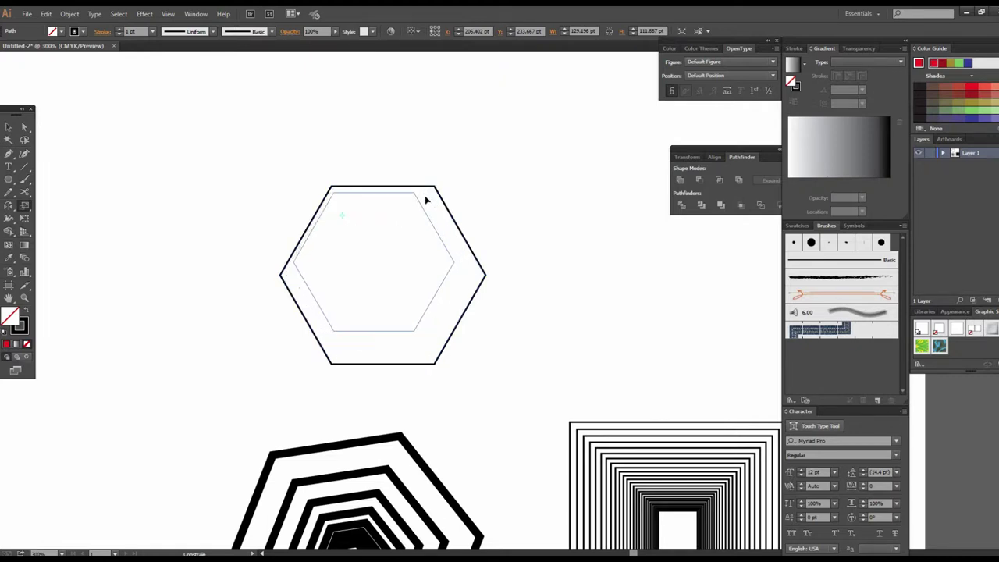
pyautogui.moveTo(480, 259); pyautogui.dragTo(471, 233)
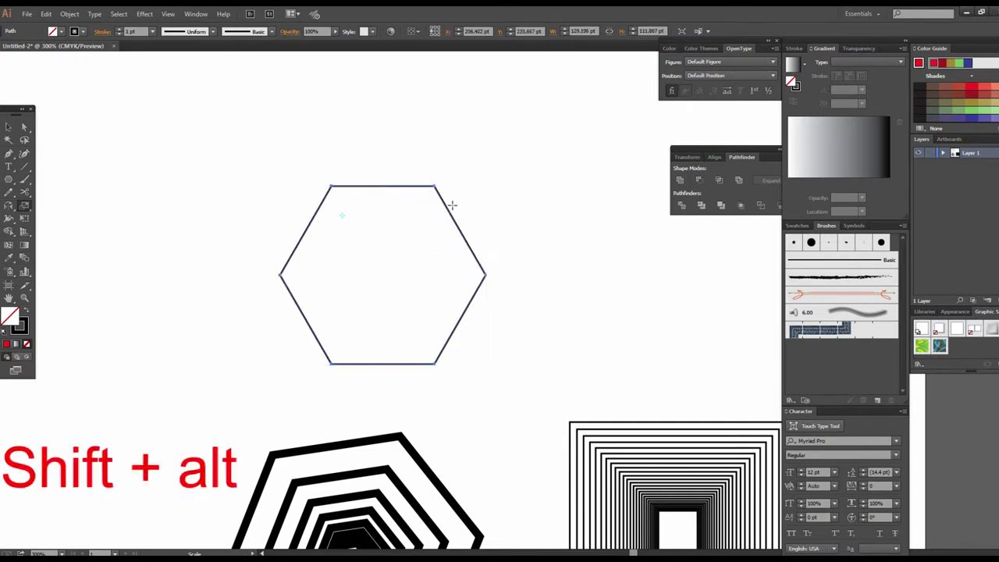
pyautogui.moveTo(435, 187); pyautogui.dragTo(426, 198)
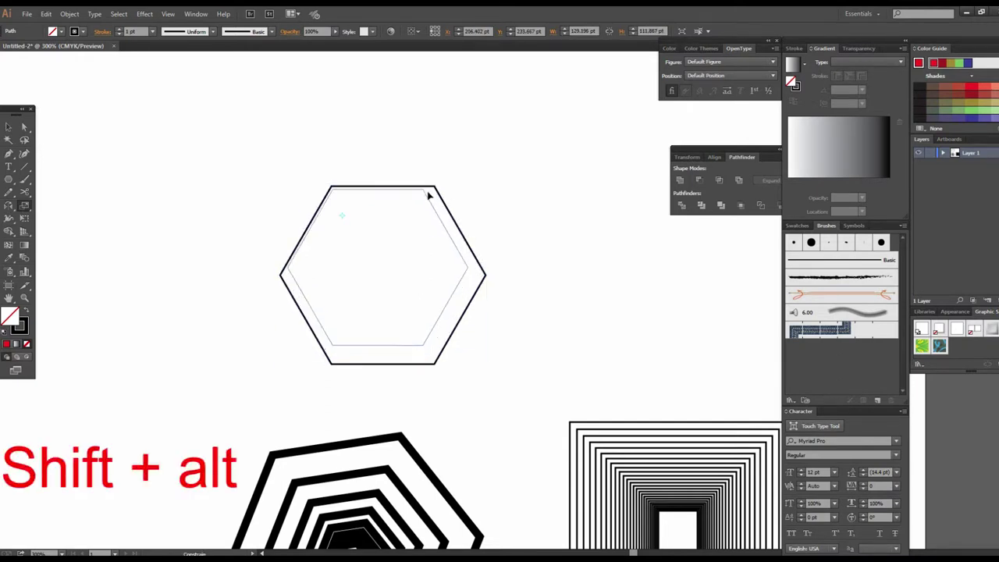
pyautogui.moveTo(425, 199); pyautogui.dragTo(425, 199)
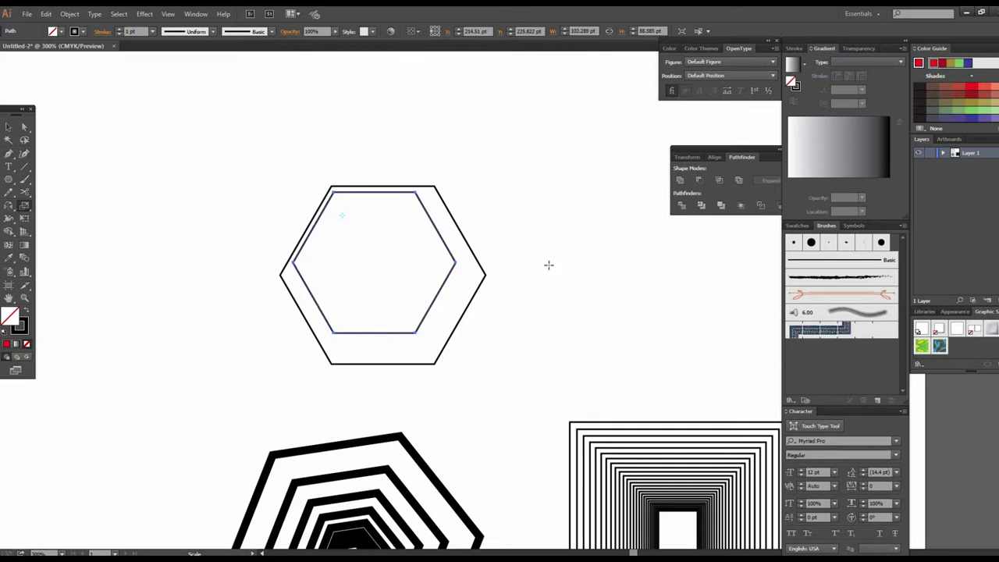
pyautogui.press('v')
pyautogui.hotkey('ctrl', 'd')
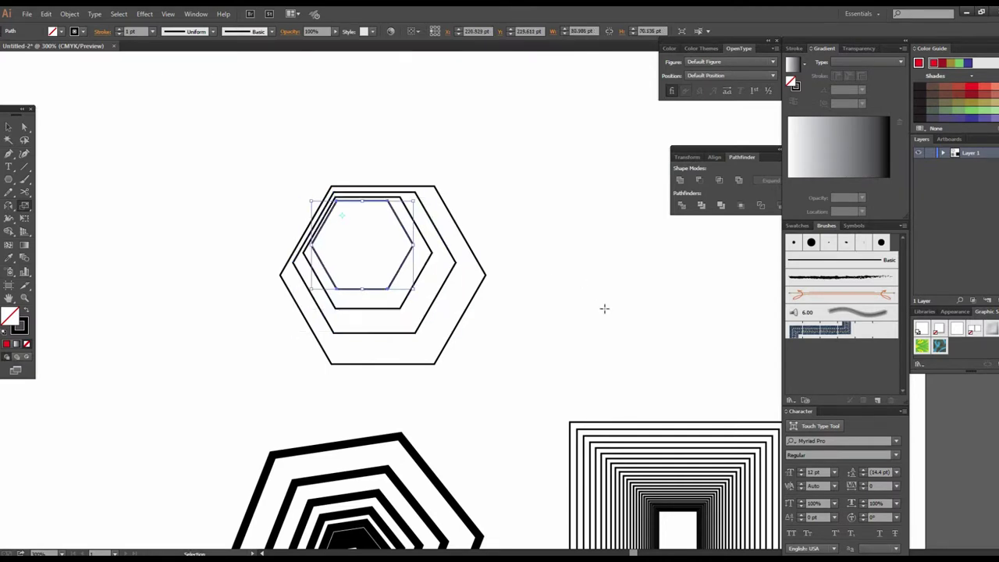
pyautogui.hotkey('ctrl', 'd')
pyautogui.hotkey('ctrl', 'd')
pyautogui.hotkey('ctrl', 'd')
pyautogui.hotkey('ctrl', 'd')
pyautogui.hotkey('ctrl', 'd')
pyautogui.hotkey('ctrl', 'd')
pyautogui.hotkey('ctrl', 'd')
pyautogui.hotkey('ctrl', 'd')
pyautogui.hotkey('ctrl', 'd')
pyautogui.hotkey('ctrl', 'd')
pyautogui.hotkey('ctrl', 'd')
pyautogui.press('s')
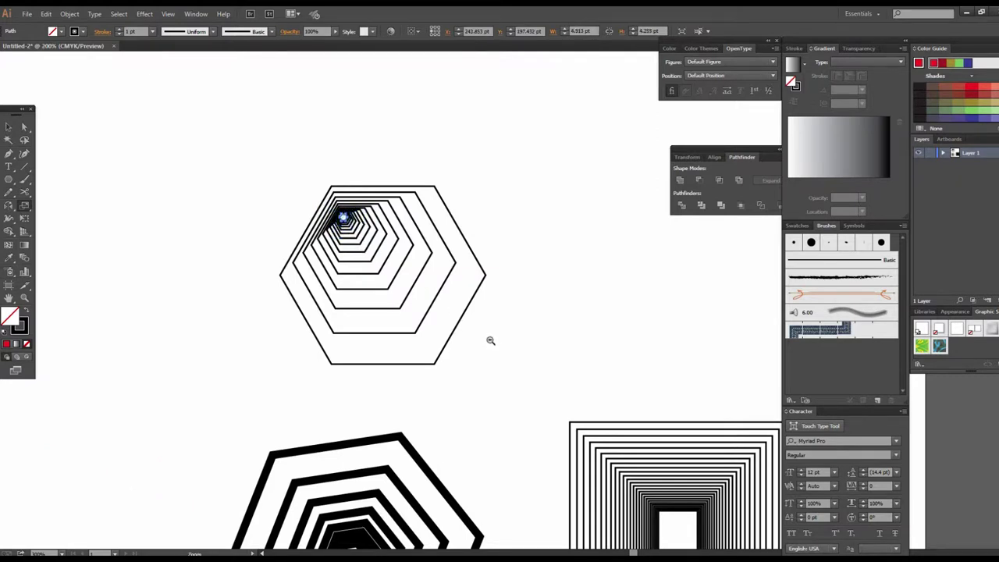
# Zoom to 200% on the empty right side and draw a 133.5 pt square there
pyautogui.hotkey('ctrl', '-')
pyautogui.hotkey('ctrl', '-')
pyautogui.hotkey('ctrl', '-')
pyautogui.hotkey('ctrl', '+')
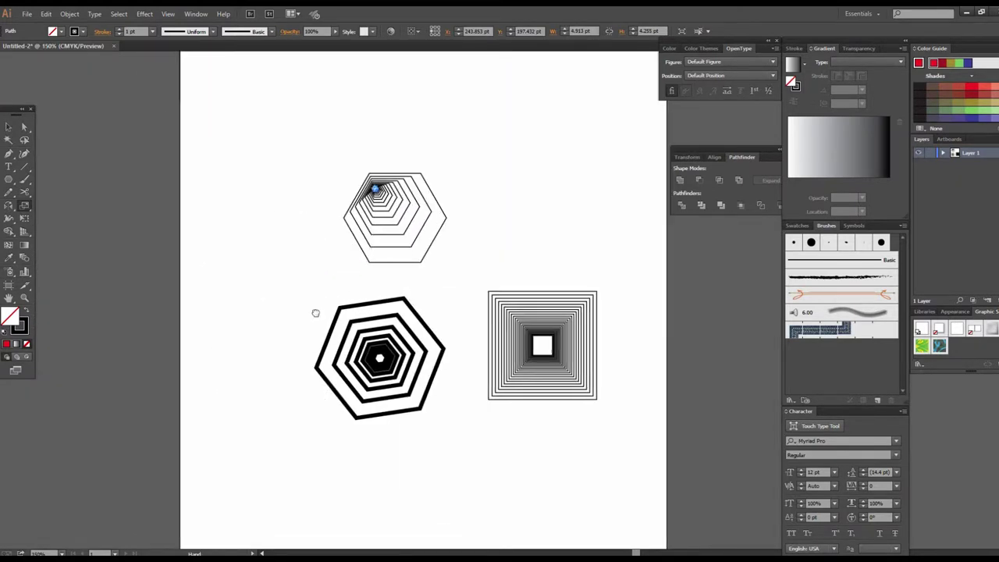
pyautogui.moveTo(316, 313); pyautogui.dragTo(221, 330)
pyautogui.click(9, 179)
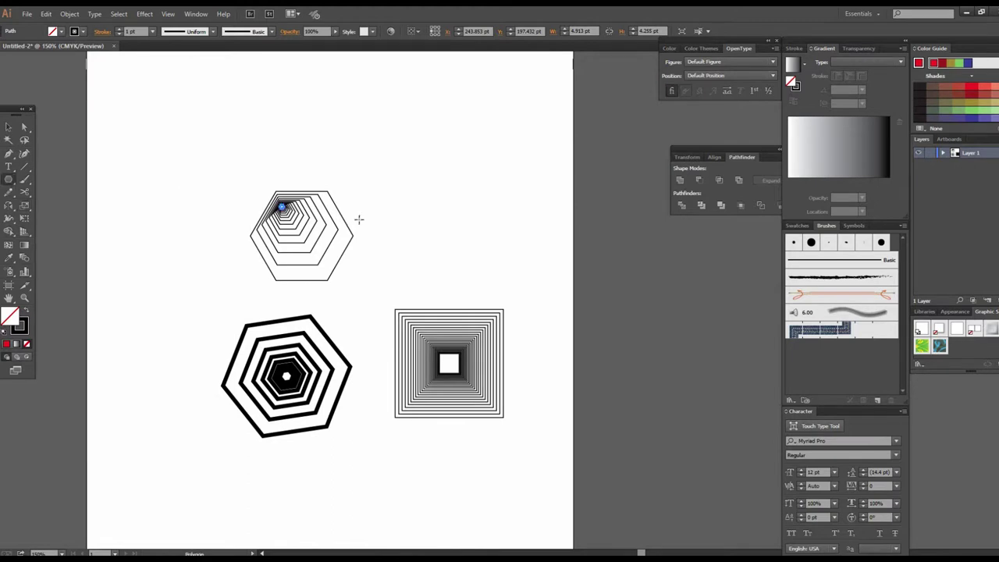
pyautogui.moveTo(511, 254); pyautogui.dragTo(468, 294)
pyautogui.hotkey('ctrl', '+')
pyautogui.click(8, 178)
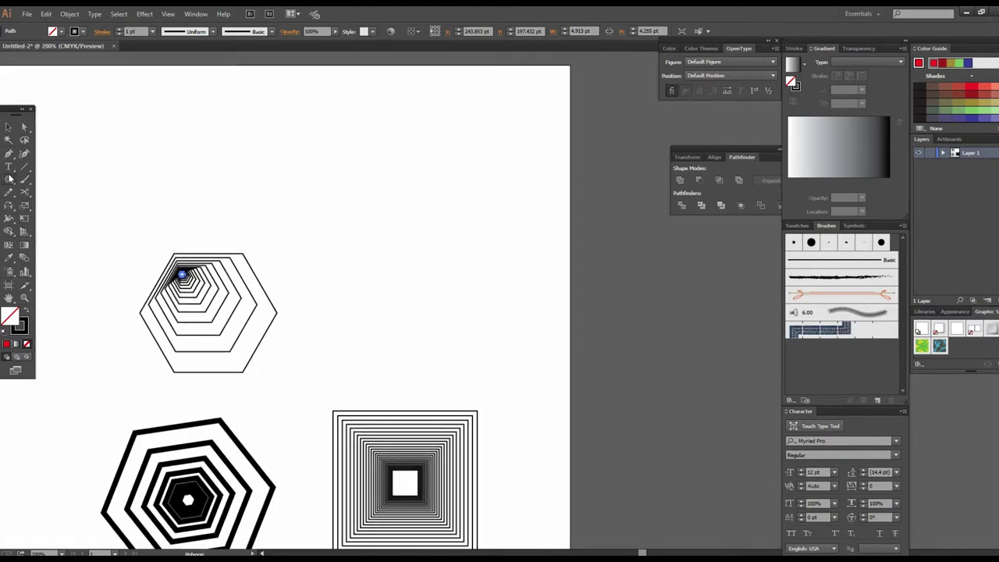
pyautogui.moveTo(9, 178); pyautogui.dragTo(47, 178)
pyautogui.moveTo(386, 178)
pyautogui.mouseDown()
pyautogui.moveTo(528, 289)
pyautogui.moveTo(491, 272)
pyautogui.mouseUp()
pyautogui.hotkey('ctrl', '+')
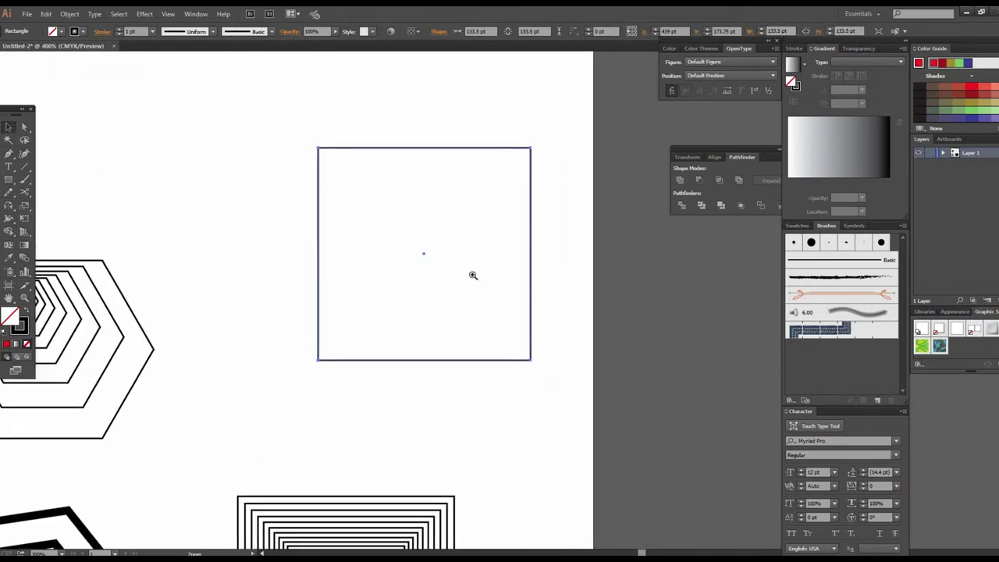
# Alt-scale an inner square copy and repeat with Ctrl+D, converging toward the lower centre
pyautogui.hotkey('ctrl', '+')
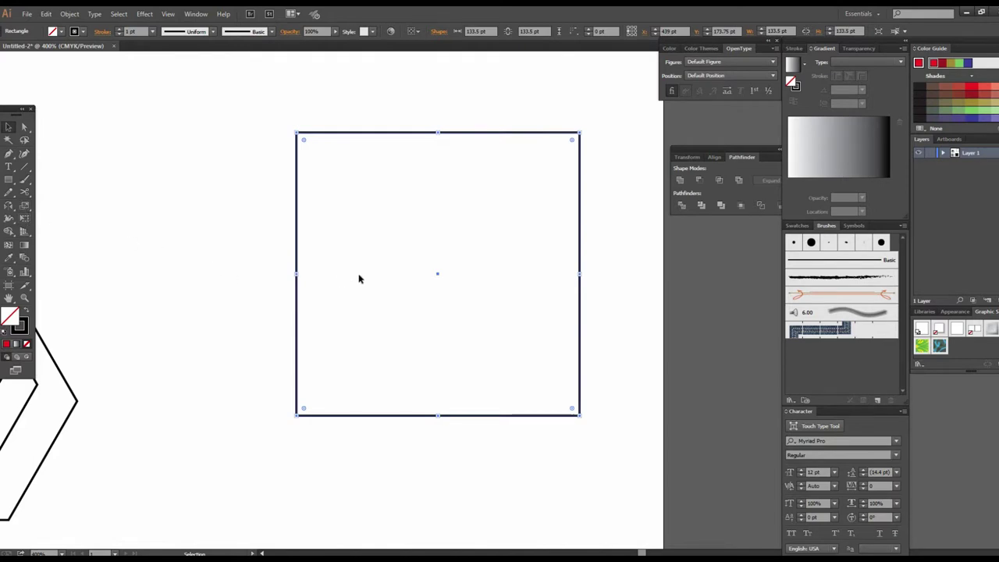
pyautogui.click(24, 205)
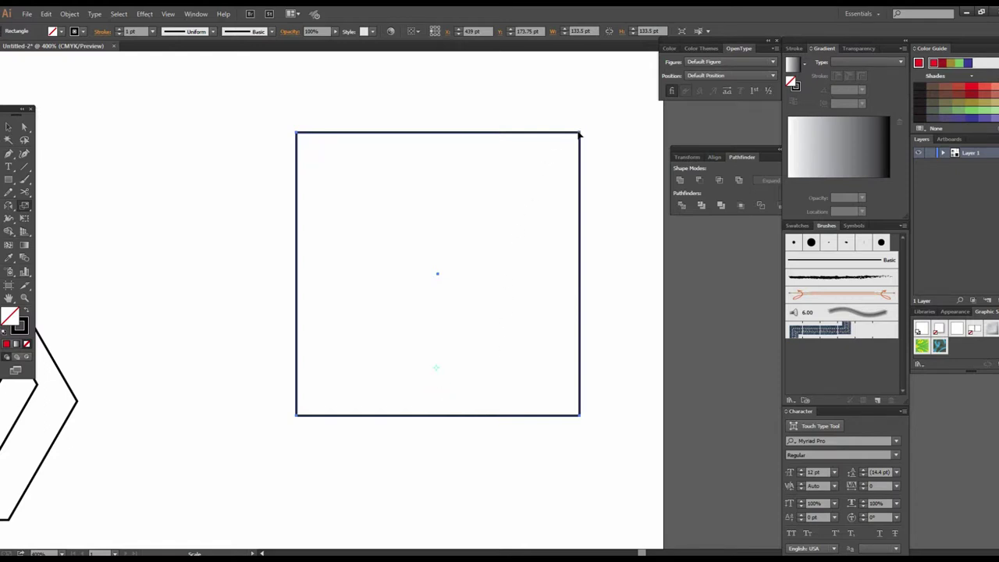
pyautogui.moveTo(579, 135); pyautogui.dragTo(569, 144)
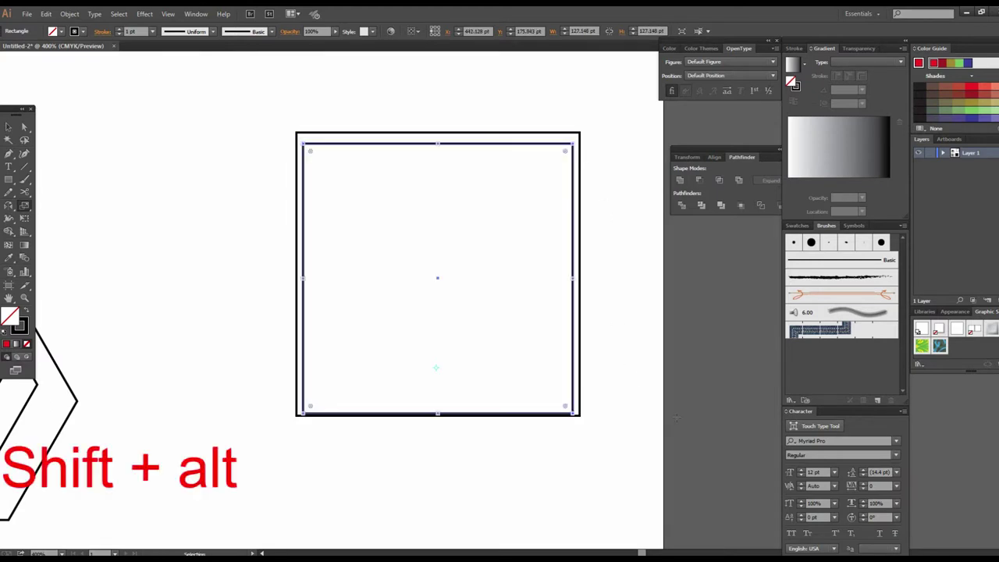
pyautogui.hotkey('ctrl', 'd')
pyautogui.hotkey('ctrl', 'd')
pyautogui.hotkey('ctrl', 'd')
pyautogui.hotkey('ctrl', 'd')
pyautogui.hotkey('ctrl', 'd')
pyautogui.hotkey('ctrl', 'd')
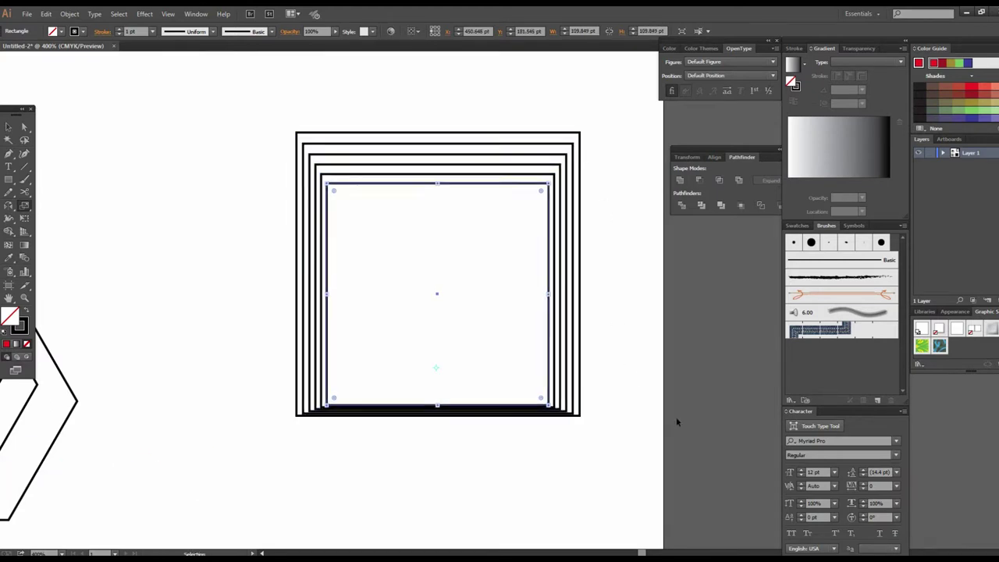
pyautogui.hotkey('ctrl', 'd')
pyautogui.hotkey('ctrl', 'd')
pyautogui.hotkey('ctrl', 'd')
pyautogui.hotkey('ctrl', 'd')
pyautogui.hotkey('ctrl', 'd')
pyautogui.hotkey('ctrl', 'd')
pyautogui.hotkey('ctrl', 'd')
pyautogui.hotkey('ctrl', 'd')
pyautogui.hotkey('ctrl', 'd')
pyautogui.hotkey('ctrl', 'd')
pyautogui.hotkey('ctrl', 'd')
pyautogui.hotkey('ctrl', 'd')
pyautogui.hotkey('ctrl', 'd')
pyautogui.hotkey('ctrl', 'd')
pyautogui.hotkey('ctrl', 'd')
pyautogui.hotkey('ctrl', 'd')
pyautogui.hotkey('ctrl', 'd')
pyautogui.hotkey('ctrl', 'd')
pyautogui.hotkey('ctrl', 'd')
pyautogui.hotkey('ctrl', 'd')
pyautogui.hotkey('ctrl', 'd')
pyautogui.hotkey('ctrl', 'd')
pyautogui.hotkey('ctrl', 'd')
pyautogui.hotkey('ctrl', 'd')
pyautogui.hotkey('ctrl', 'd')
pyautogui.press('s')
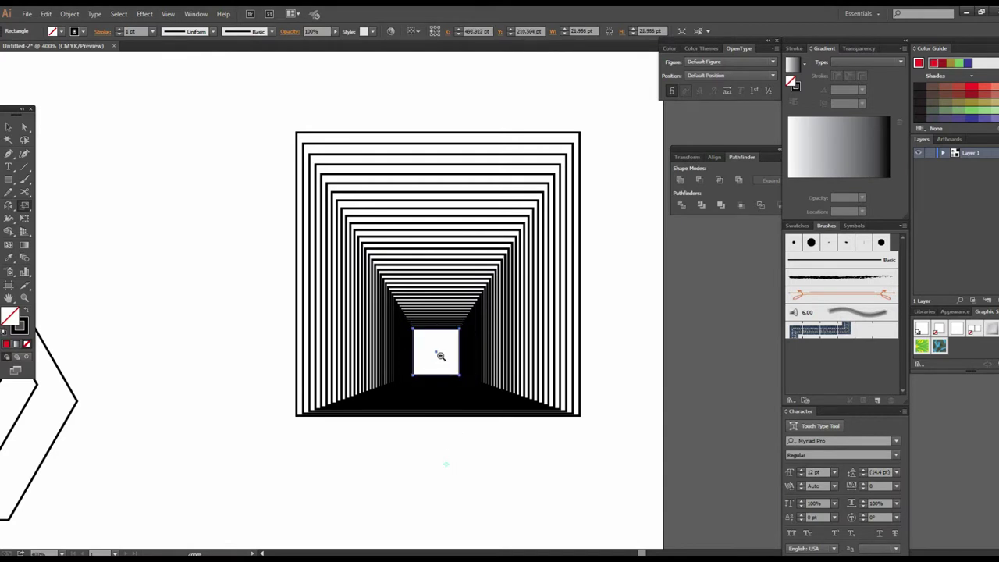
# Zoom out to 100% to view all four tunnels on the artboard
pyautogui.scroll(-5, 441, 356)
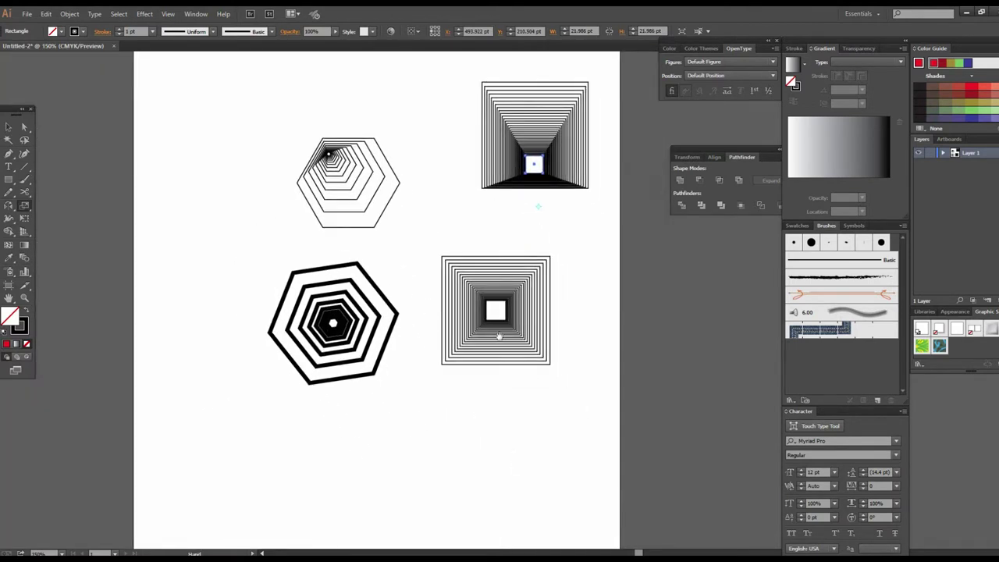
pyautogui.scroll(-1, 500, 373)
pyautogui.scroll(-2, 500, 373)
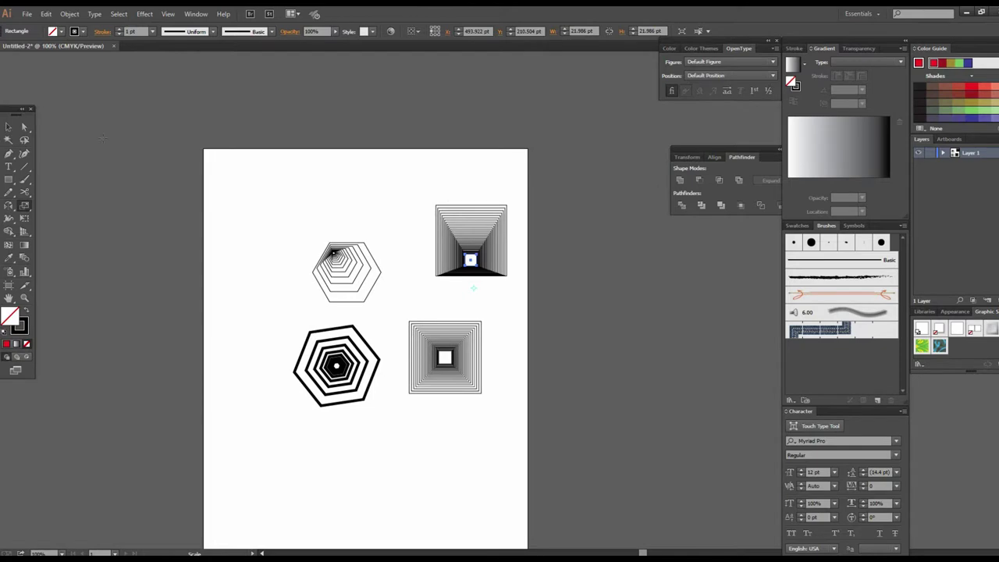
pyautogui.click(8, 127)
# Select all four tunnel patterns and move them onto the pasteboard right of the page
pyautogui.moveTo(290, 195); pyautogui.dragTo(524, 426)
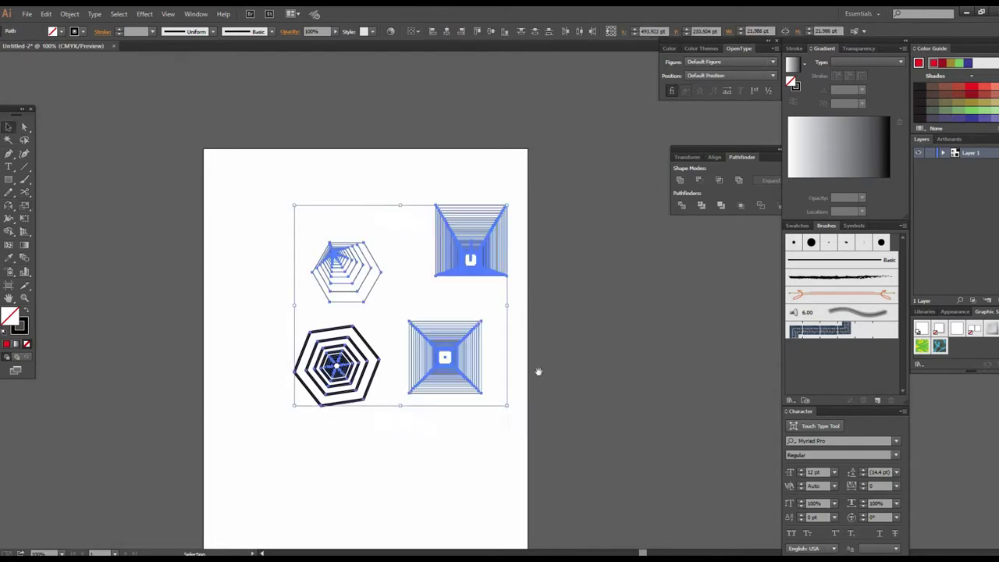
pyautogui.moveTo(507, 294); pyautogui.dragTo(373, 292)
pyautogui.moveTo(336, 234); pyautogui.dragTo(622, 265)
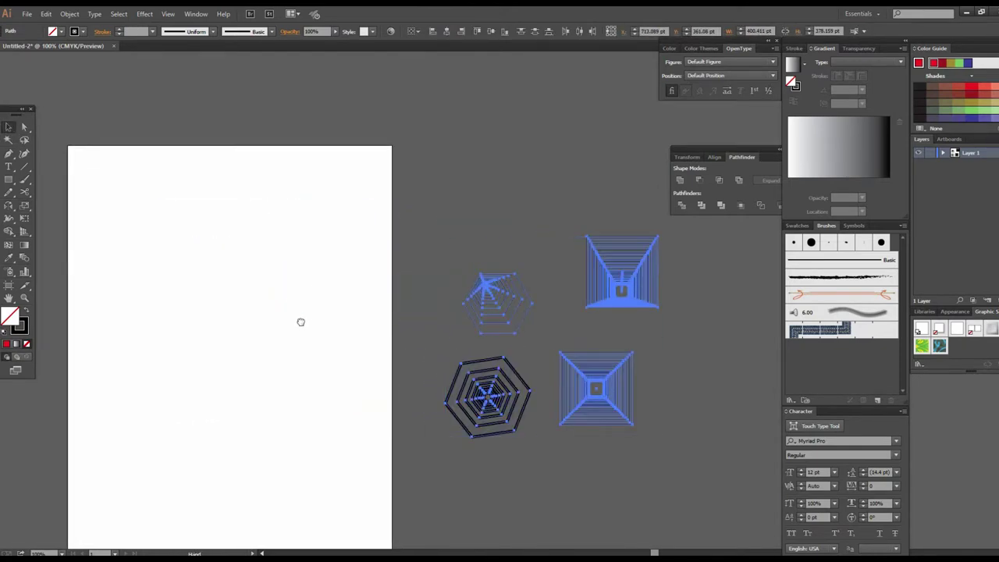
pyautogui.moveTo(273, 319); pyautogui.dragTo(355, 320)
pyautogui.click(355, 320)
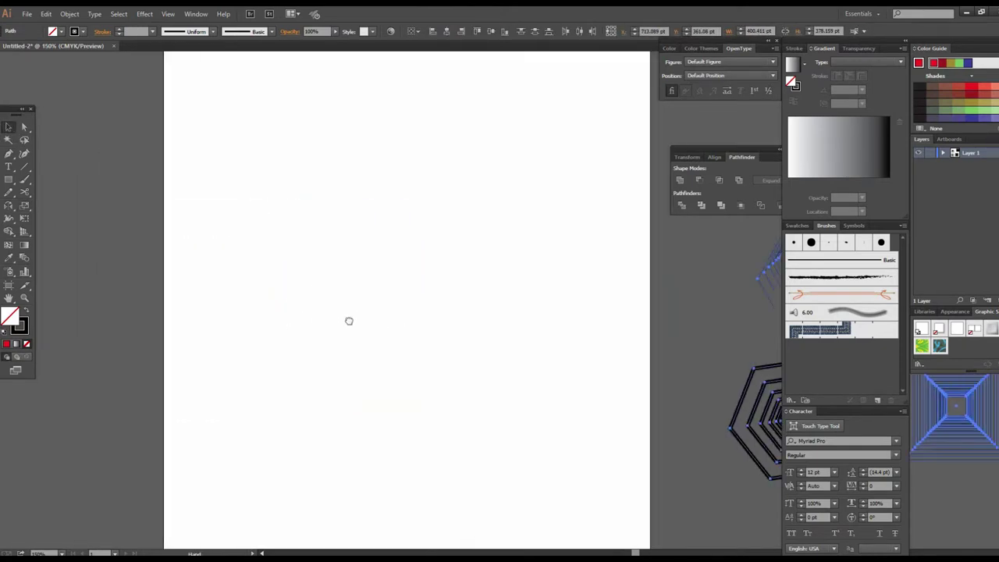
# Draw a test rectangle in the middle of the empty page, then delete it
pyautogui.click(7, 181)
pyautogui.moveTo(395, 251); pyautogui.dragTo(553, 407)
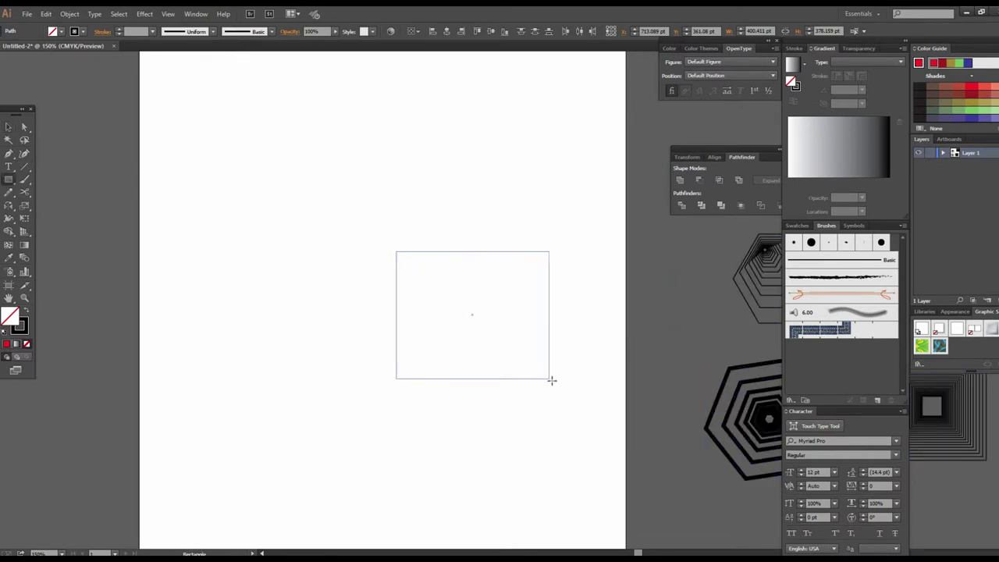
pyautogui.click(8, 126)
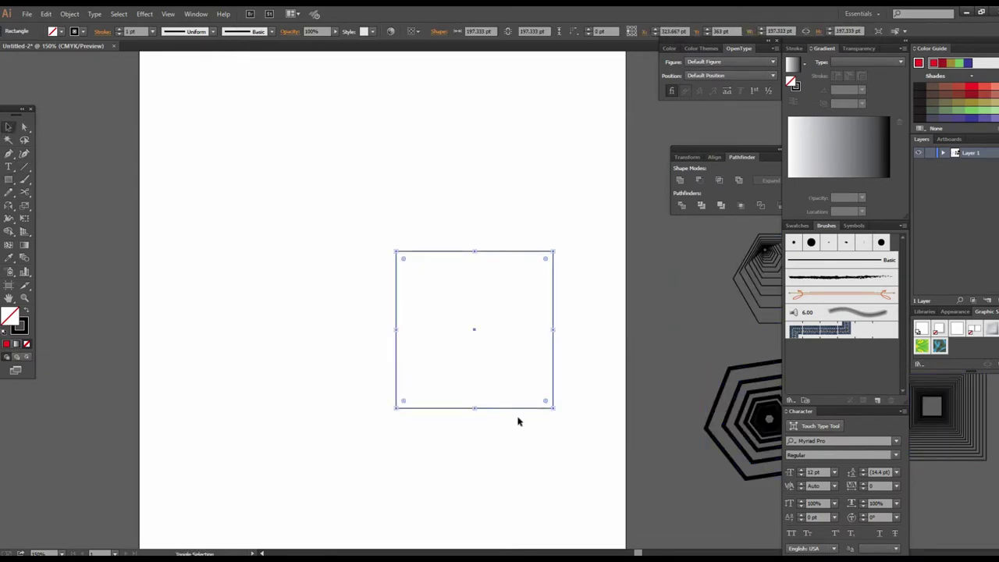
pyautogui.click(293, 341)
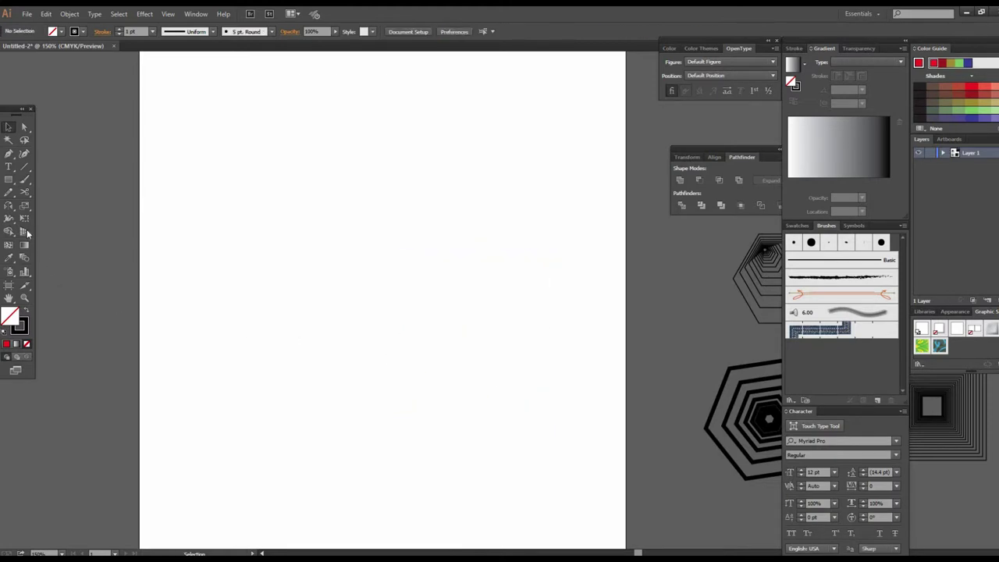
pyautogui.moveTo(7, 178); pyautogui.dragTo(55, 215)
# Draw a hexagon near the upper left of the artboard and fill it yellow
pyautogui.moveTo(283, 211); pyautogui.dragTo(305, 230)
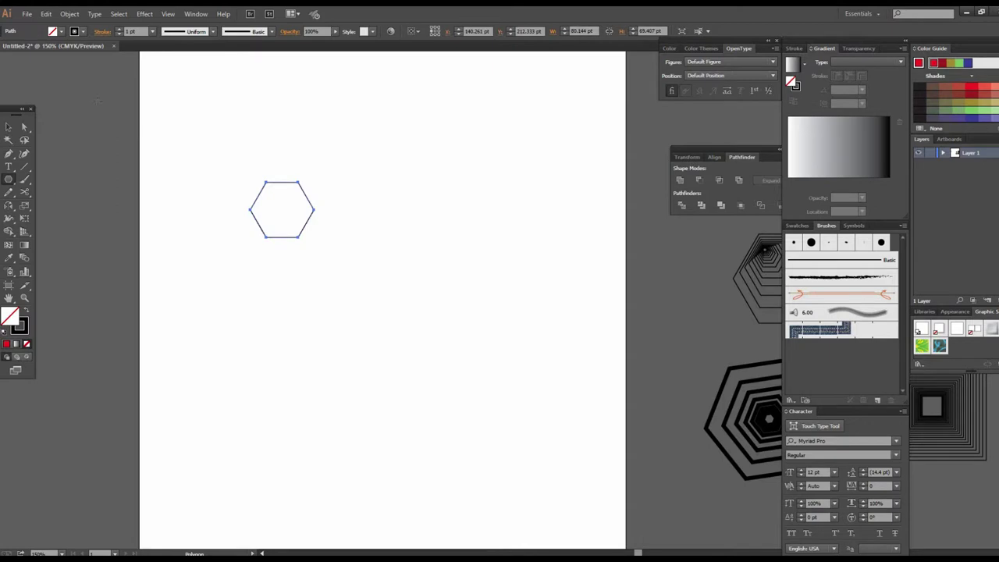
pyautogui.click(61, 31)
pyautogui.click(41, 50)
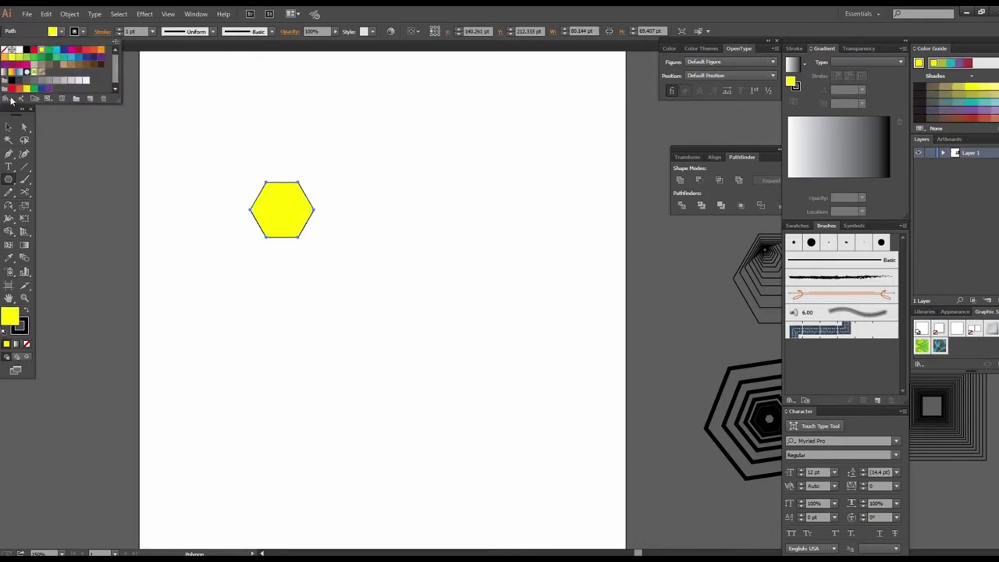
pyautogui.moveTo(488, 325); pyautogui.dragTo(492, 328)
pyautogui.hotkey('ctrl', 'z')
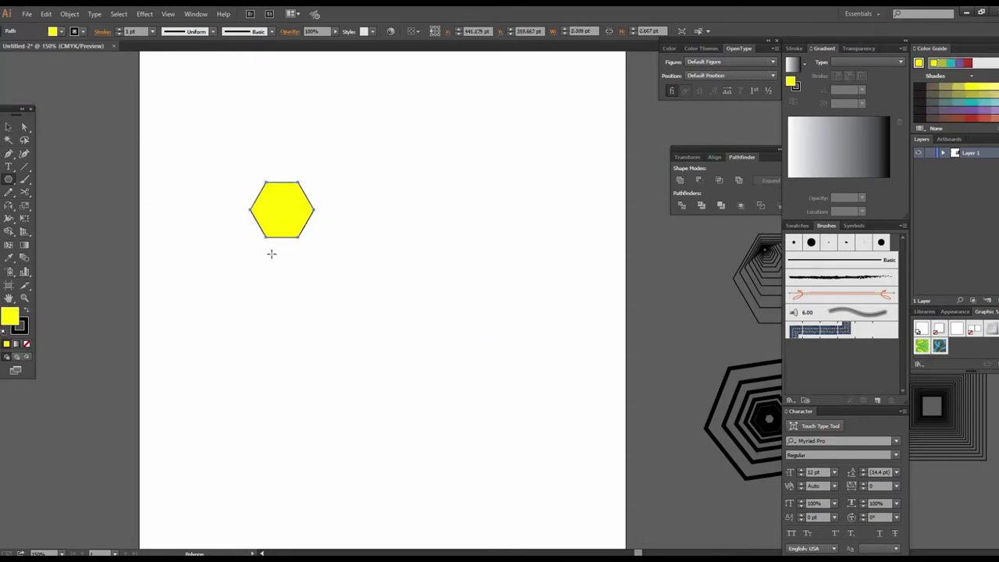
# Set the yellow hexagon's stroke to None so it has no outline
pyautogui.press('v')
pyautogui.click(81, 32)
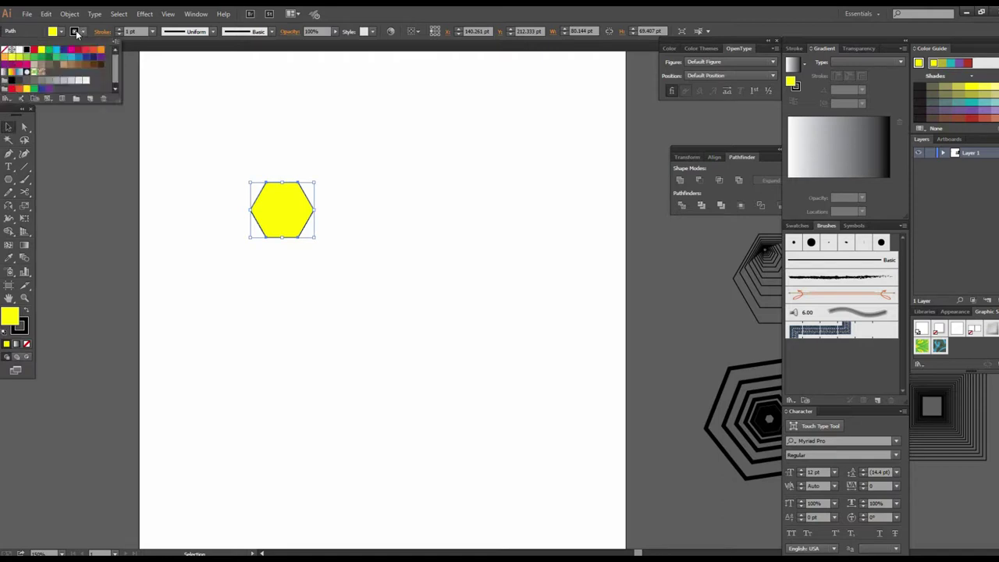
pyautogui.click(7, 51)
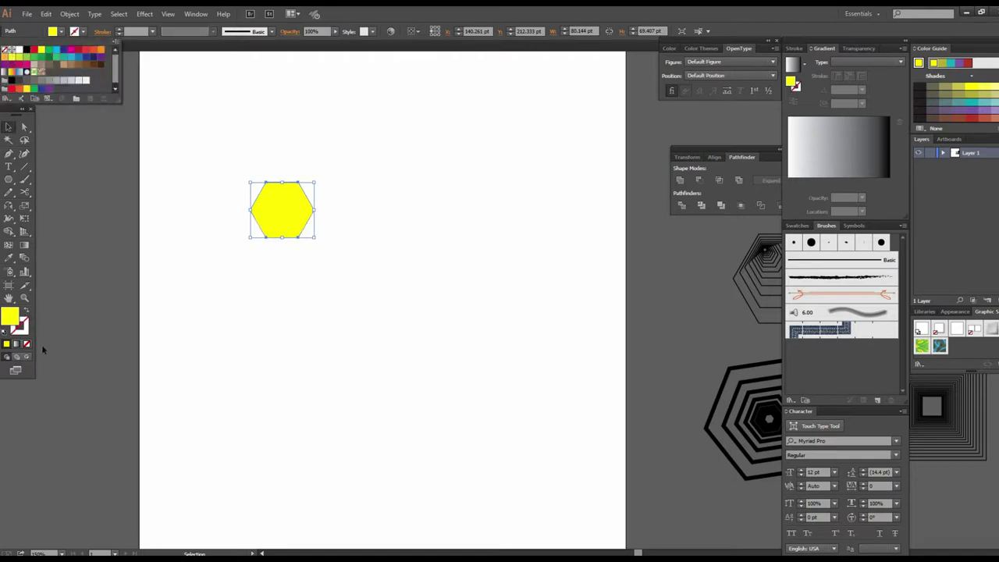
pyautogui.click(82, 312)
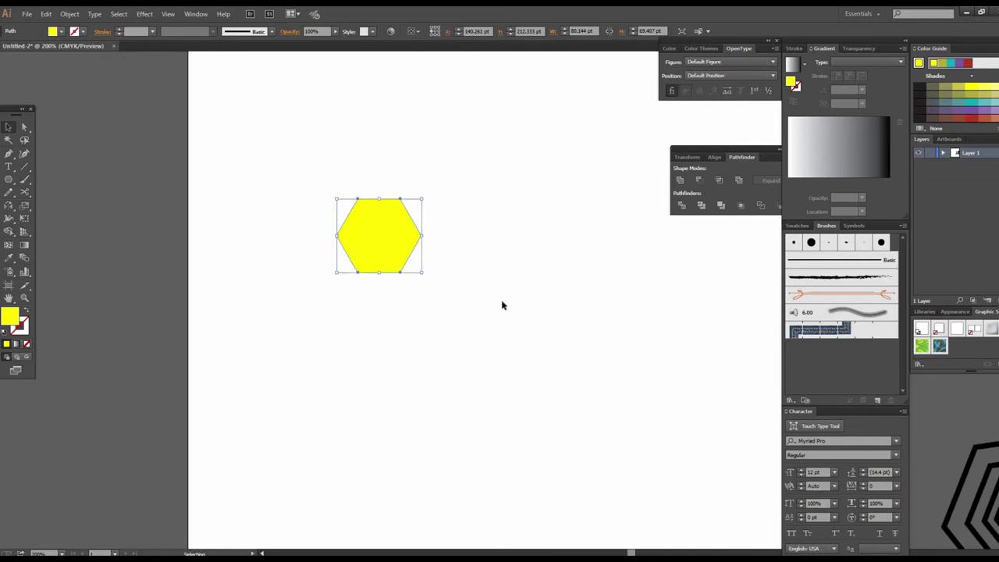
pyautogui.click(502, 305)
# Duplicate the hexagon to the right repeatedly to form a row of five
pyautogui.hotkey('ctrl', '-')
pyautogui.moveTo(298, 246); pyautogui.dragTo(370, 246)
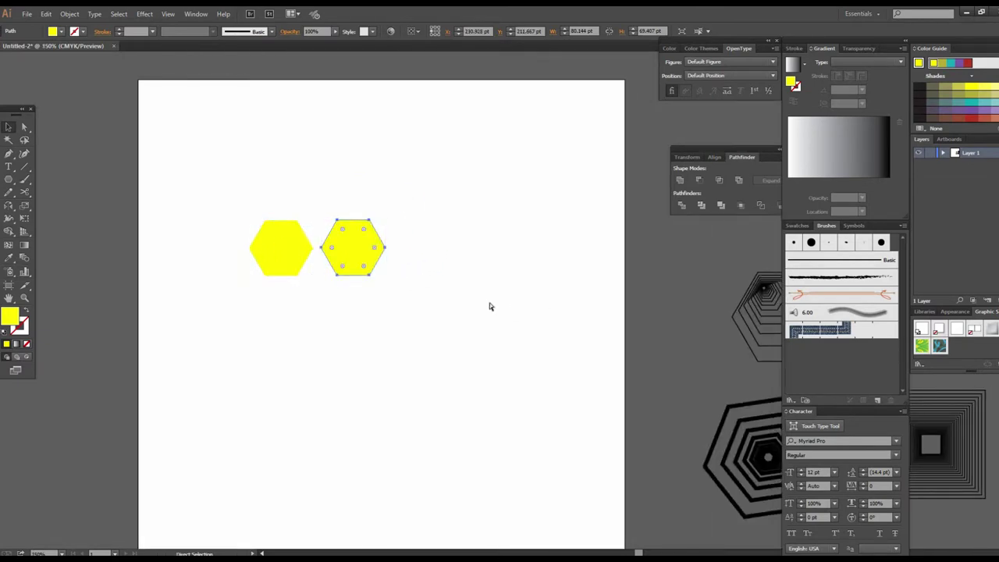
pyautogui.hotkey('ctrl', 'd')
pyautogui.hotkey('ctrl', 'd')
pyautogui.hotkey('ctrl', 'd')
pyautogui.press('v')
pyautogui.click(434, 334)
# Copy the whole row of five hexagons into a second row below
pyautogui.hscroll(3, 448, 336)
pyautogui.moveTo(180, 170); pyautogui.dragTo(545, 333)
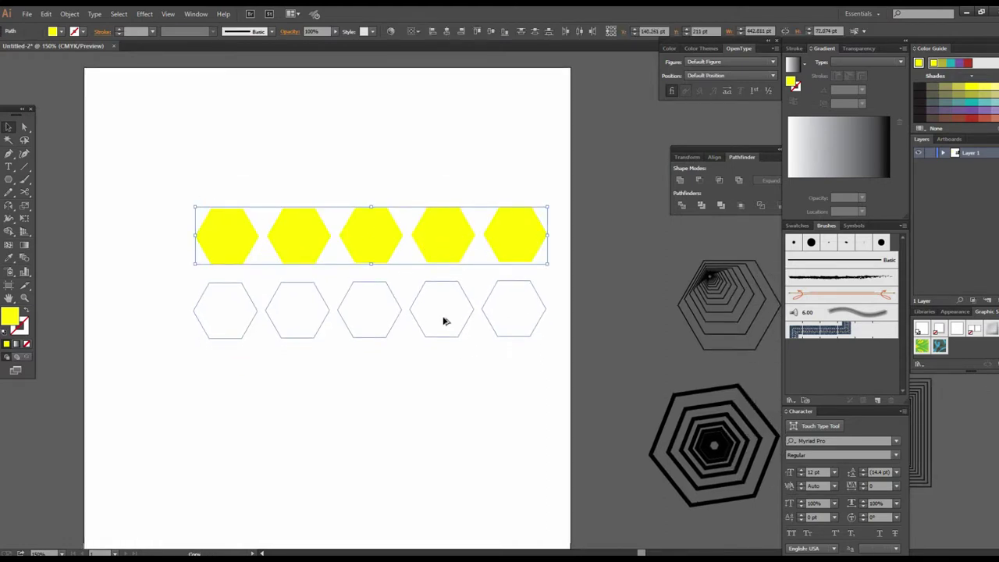
pyautogui.moveTo(449, 315); pyautogui.dragTo(445, 323)
pyautogui.click(441, 414)
# Zoom in closely on the first yellow hexagon
pyautogui.keyDown('ctrl'); pyautogui.click(401, 344); pyautogui.keyUp('ctrl')
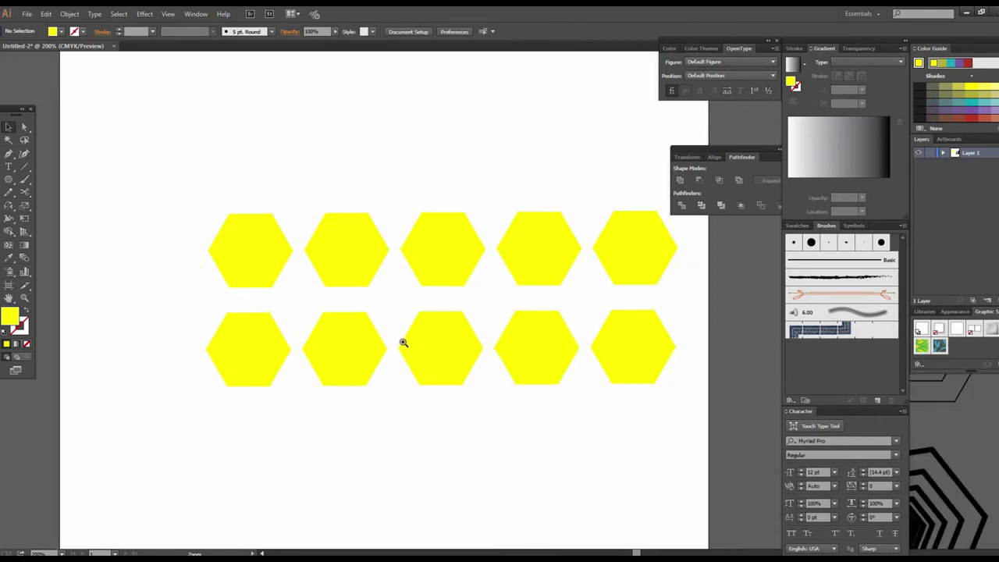
pyautogui.keyDown('ctrl'); pyautogui.click(412, 301); pyautogui.keyUp('ctrl')
pyautogui.keyDown('ctrl'); pyautogui.click(457, 292); pyautogui.keyUp('ctrl')
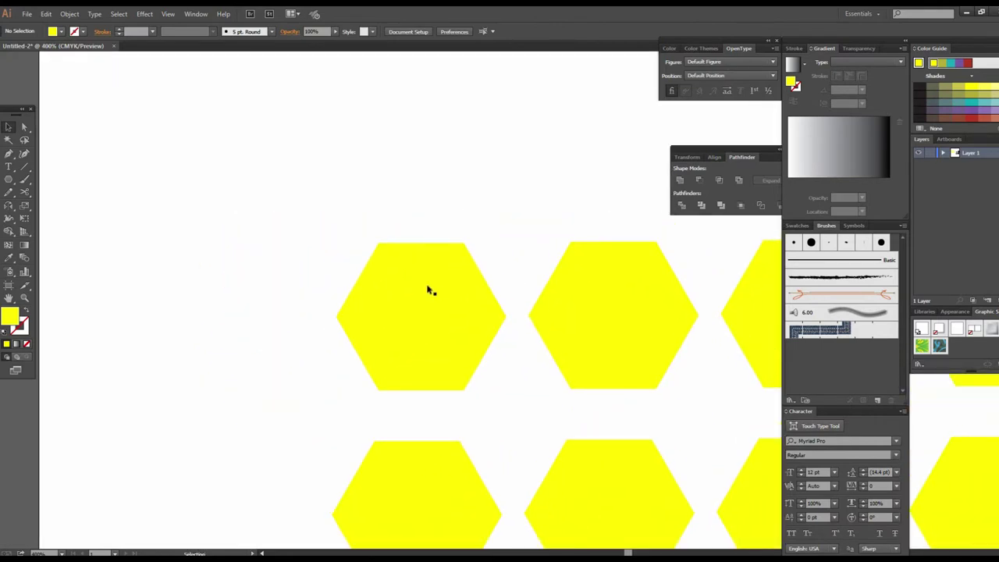
pyautogui.keyDown('ctrl'); pyautogui.click(463, 282); pyautogui.keyUp('ctrl')
pyautogui.keyDown('ctrl'); pyautogui.click(462, 282); pyautogui.keyUp('ctrl')
pyautogui.moveTo(461, 279); pyautogui.dragTo(408, 270)
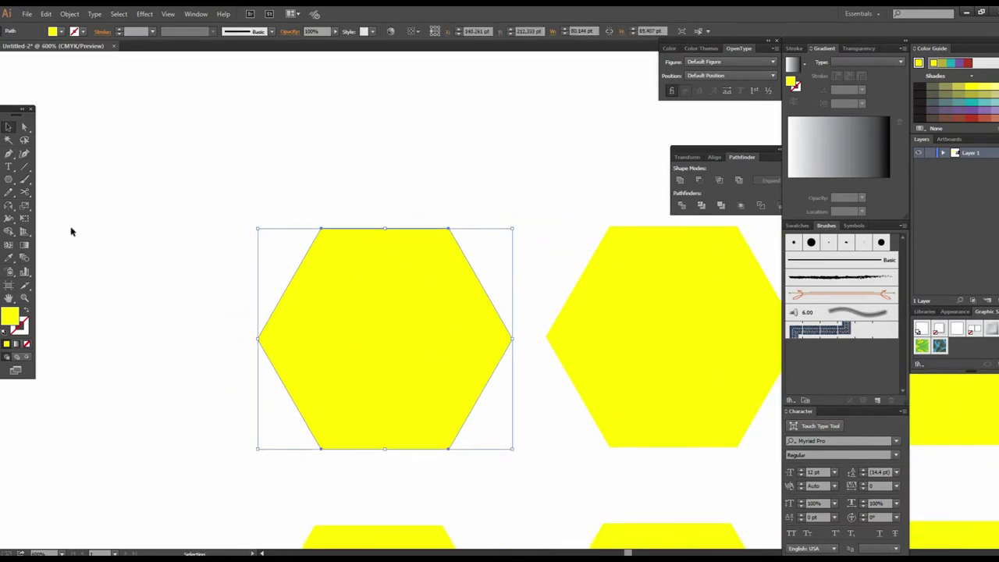
pyautogui.moveTo(29, 206); pyautogui.dragTo(53, 207)
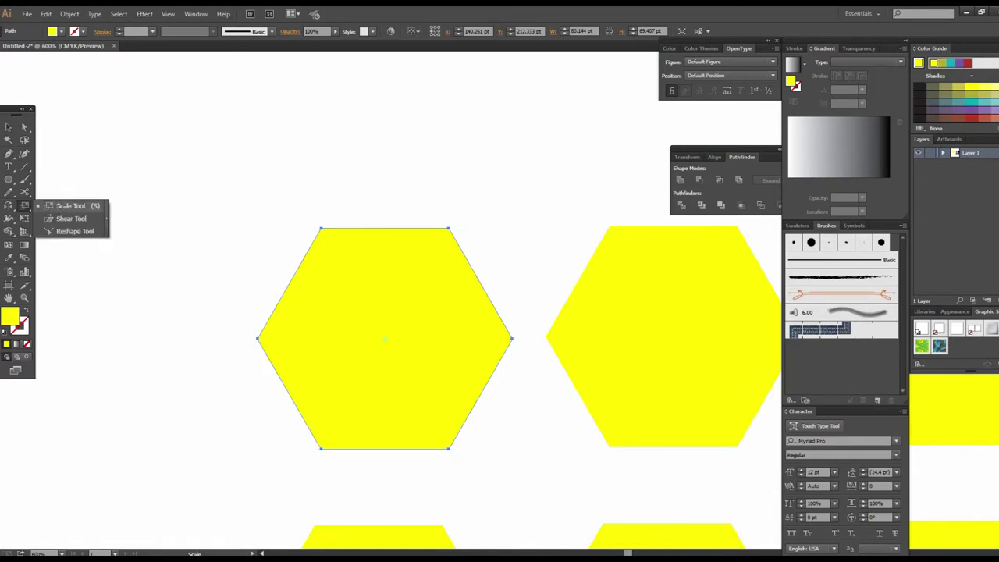
pyautogui.click(59, 206)
pyautogui.click(24, 127)
pyautogui.moveTo(276, 186); pyautogui.dragTo(480, 249)
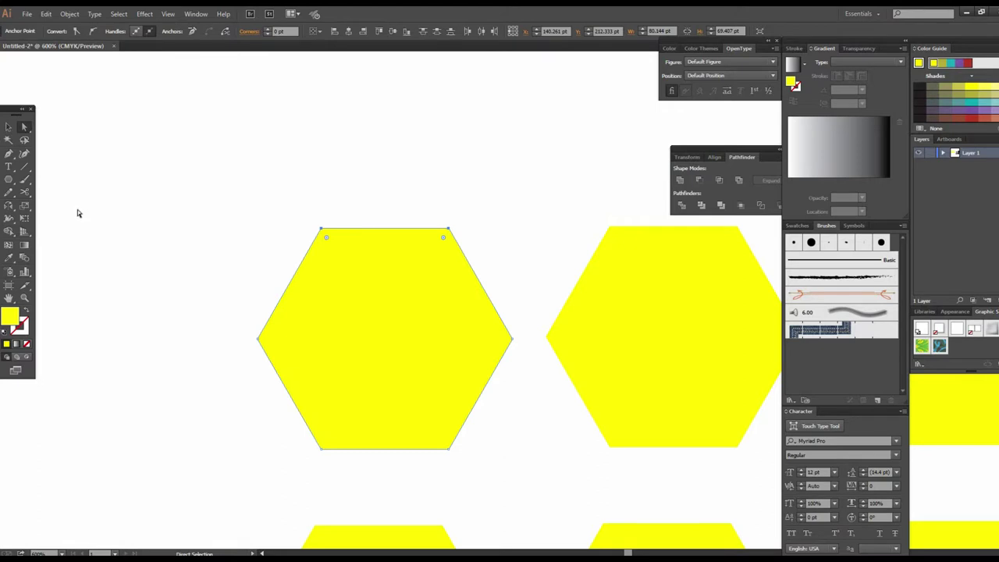
pyautogui.click(26, 206)
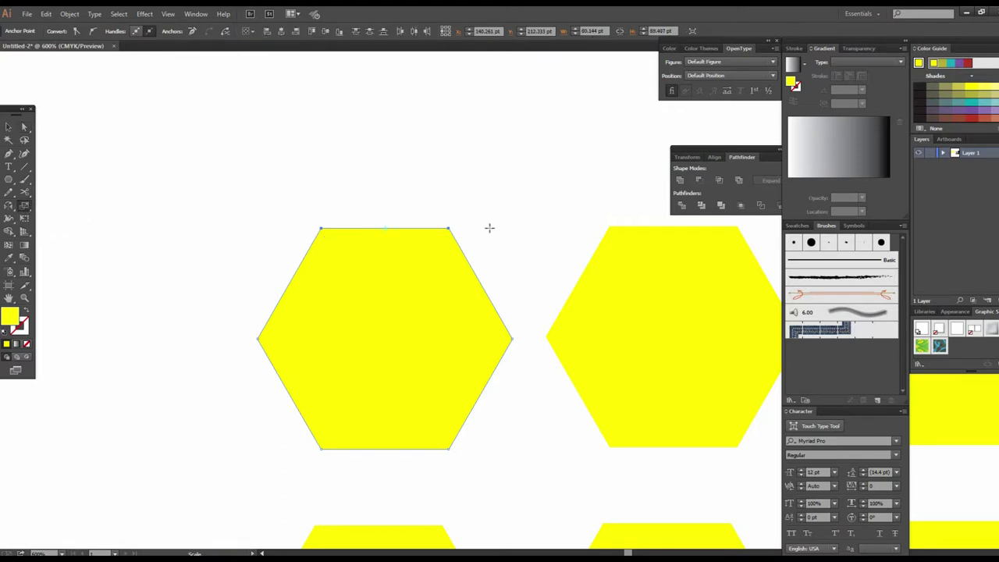
pyautogui.moveTo(449, 227); pyautogui.dragTo(394, 232)
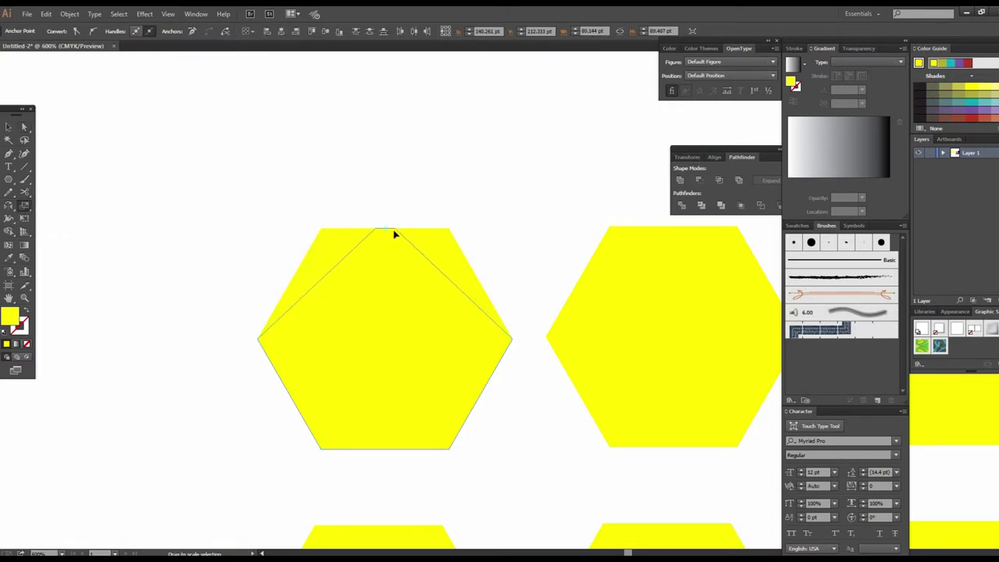
pyautogui.hotkey('ctrl', 'z')
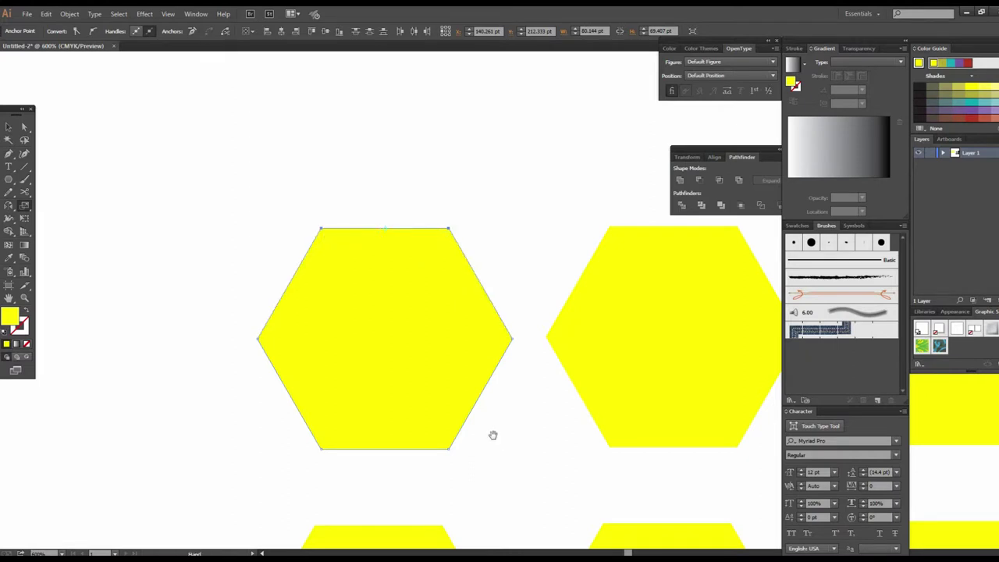
pyautogui.hotkey('ctrl', '-')
pyautogui.click(447, 308)
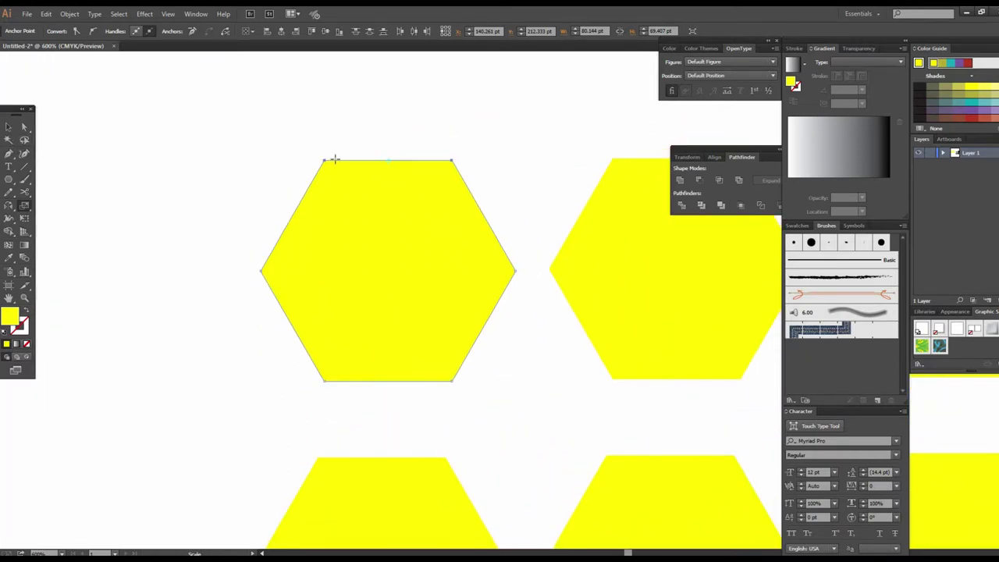
pyautogui.moveTo(323, 160); pyautogui.dragTo(370, 170)
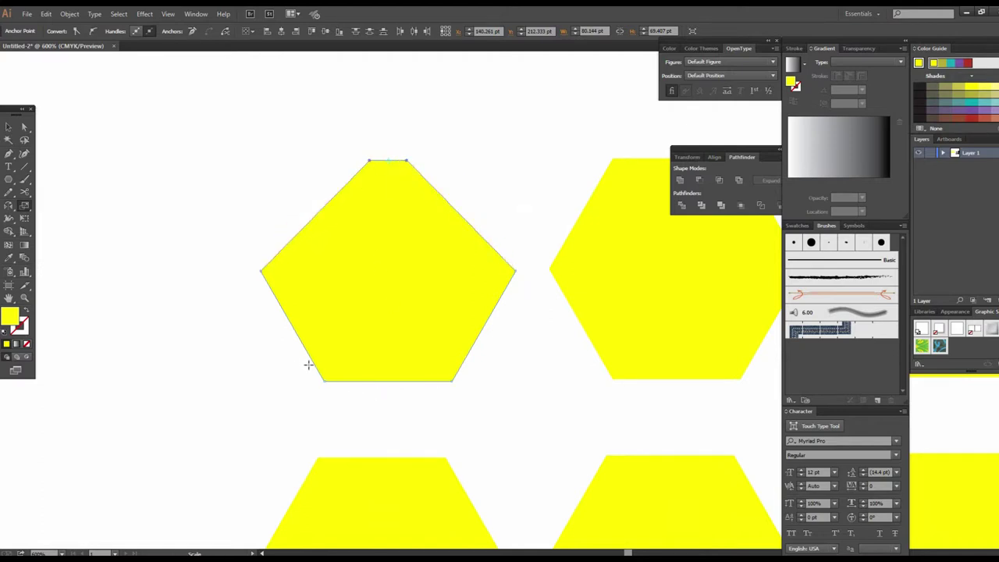
pyautogui.press('a')
pyautogui.moveTo(252, 263); pyautogui.dragTo(288, 300)
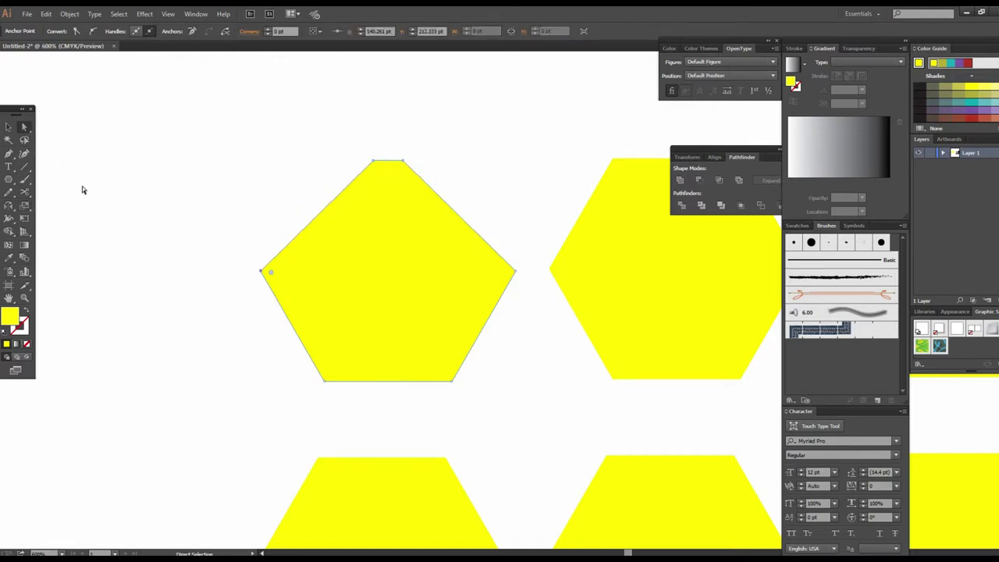
pyautogui.click(26, 206)
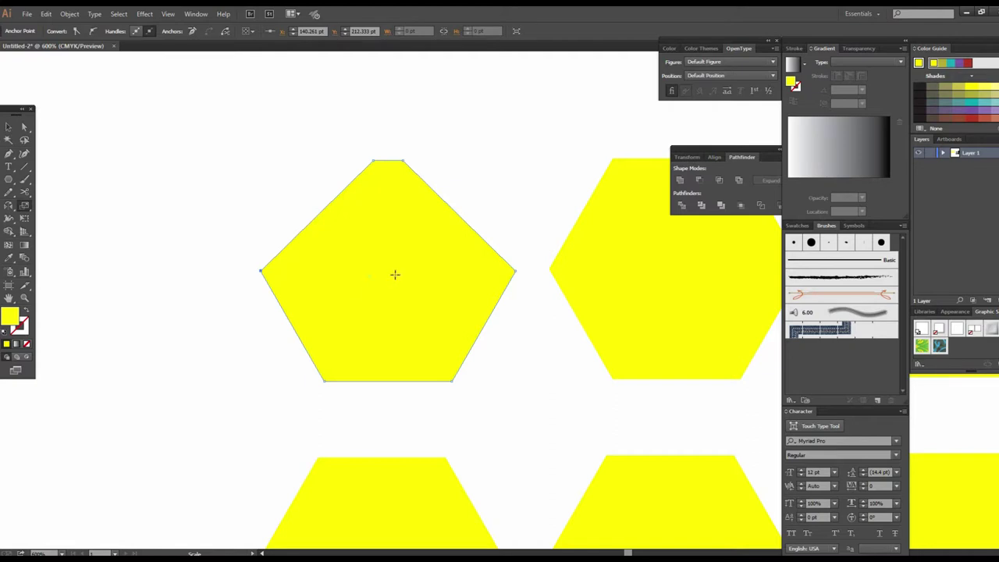
pyautogui.moveTo(261, 272); pyautogui.dragTo(357, 279)
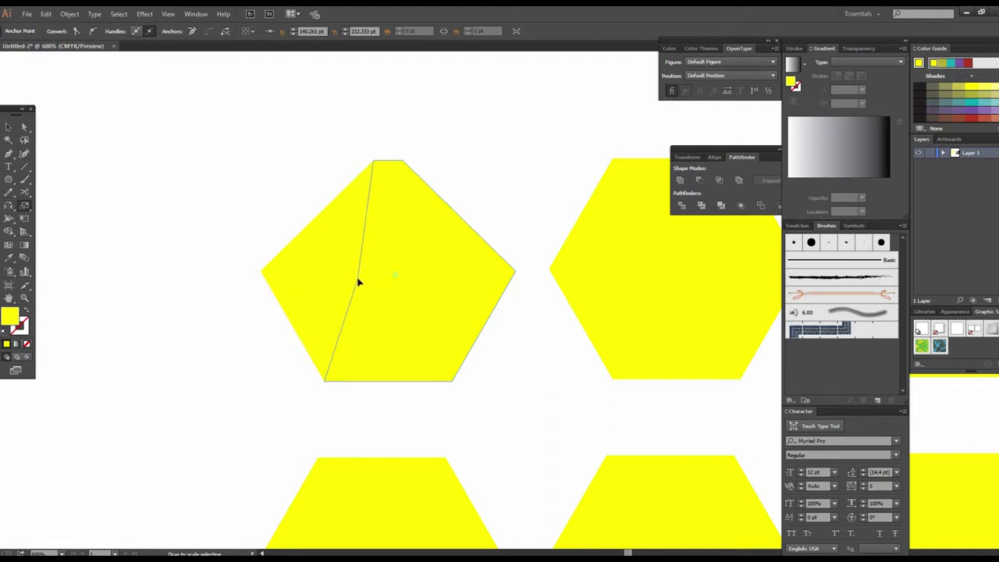
pyautogui.hotkey('ctrl', 'z')
pyautogui.hotkey('ctrl', 'z')
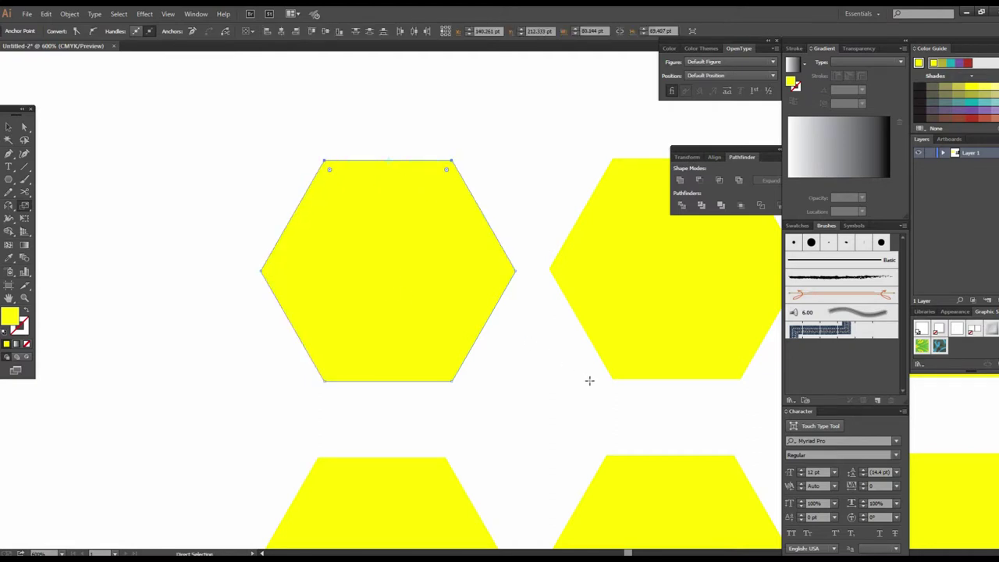
pyautogui.hotkey('ctrl', 'z')
pyautogui.keyDown('alt'); pyautogui.click(590, 381); pyautogui.keyUp('alt')
pyautogui.keyDown('alt'); pyautogui.click(588, 374); pyautogui.keyUp('alt')
# Test a rightward shear on the hexagon row with the Shear tool, then undo it
pyautogui.keyDown('alt'); pyautogui.click(469, 408); pyautogui.keyUp('alt')
pyautogui.keyDown('alt'); pyautogui.click(526, 357); pyautogui.keyUp('alt')
pyautogui.keyDown('alt'); pyautogui.click(558, 349); pyautogui.keyUp('alt')
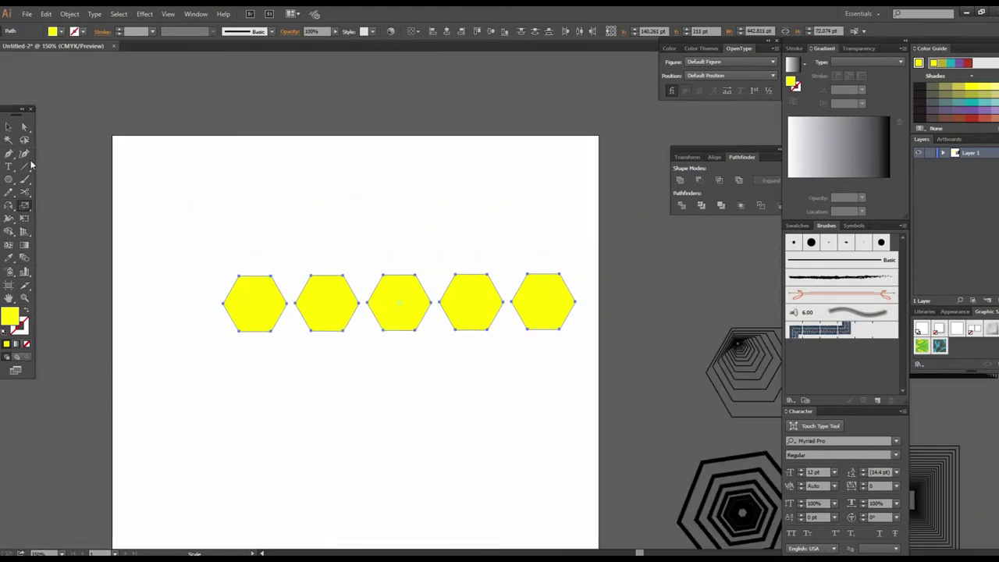
pyautogui.moveTo(24, 206); pyautogui.dragTo(52, 218)
pyautogui.click(24, 126)
pyautogui.moveTo(187, 228); pyautogui.dragTo(582, 286)
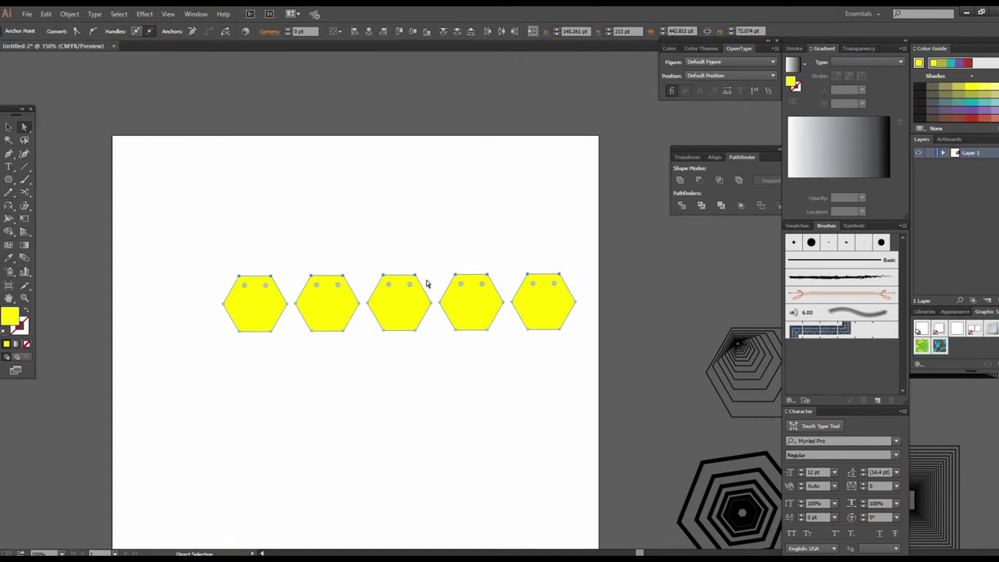
pyautogui.click(24, 206)
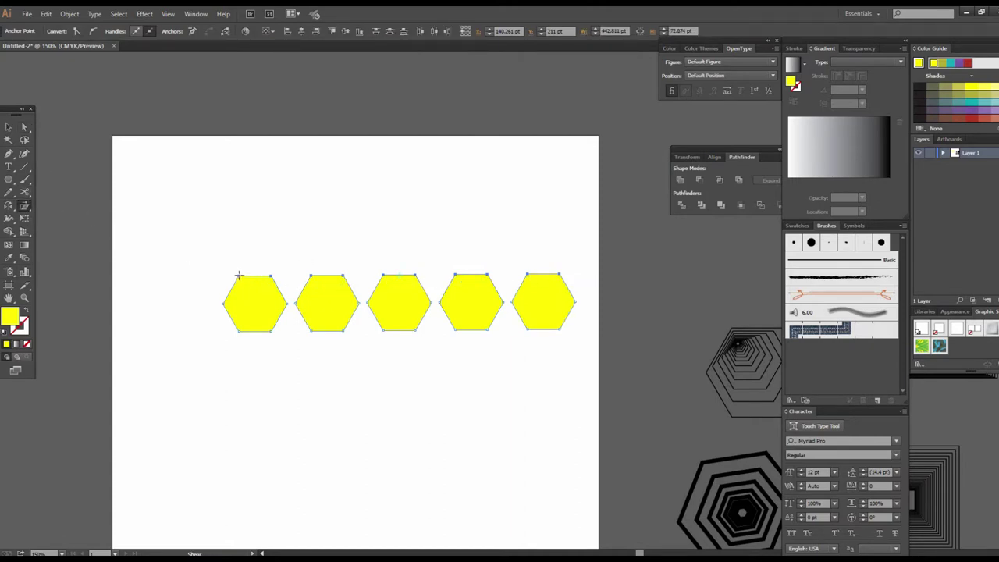
pyautogui.moveTo(241, 277); pyautogui.dragTo(301, 263)
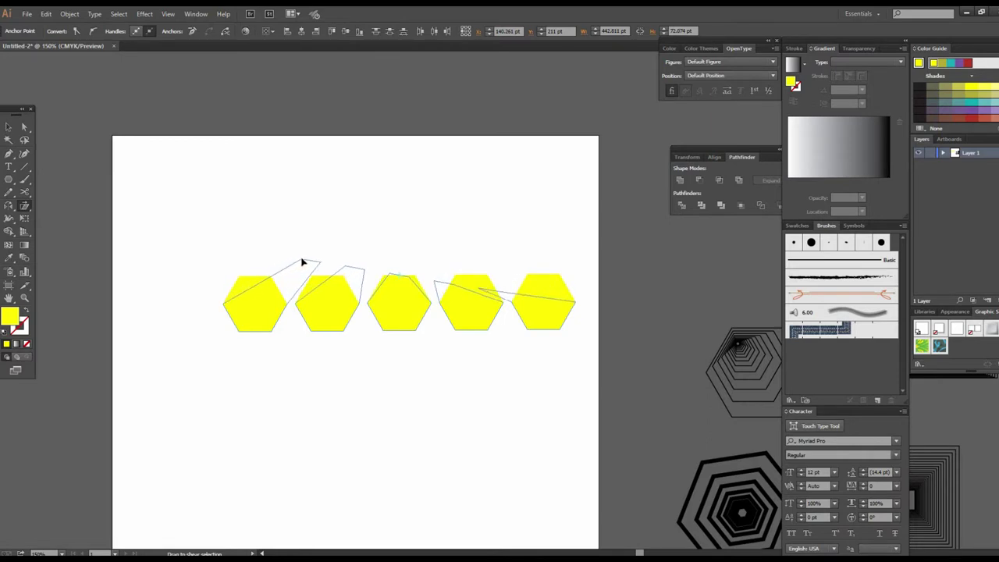
pyautogui.hotkey('ctrl', 'z')
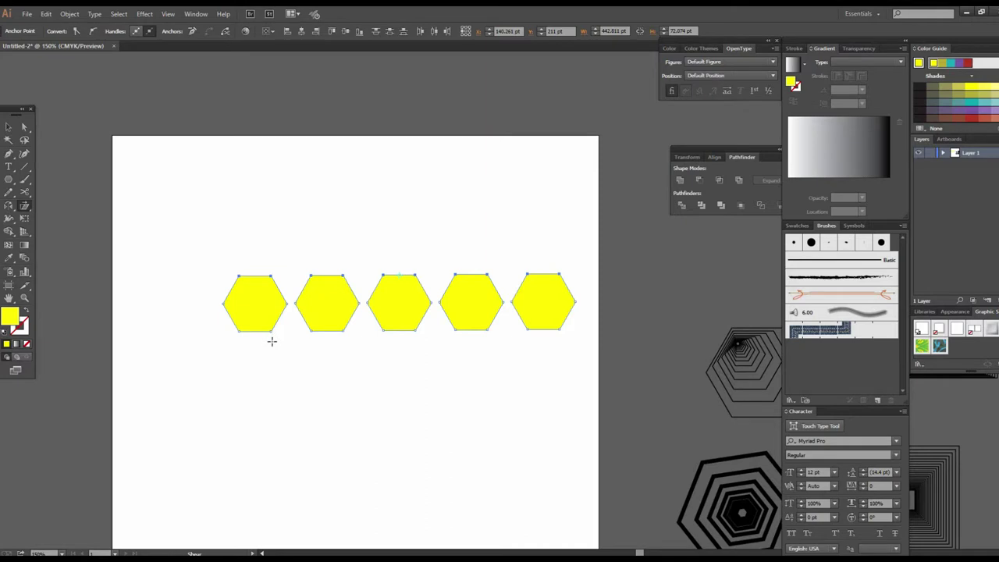
# Alt-drag the five-hexagon row downward to duplicate it, then select all ten
pyautogui.press('v')
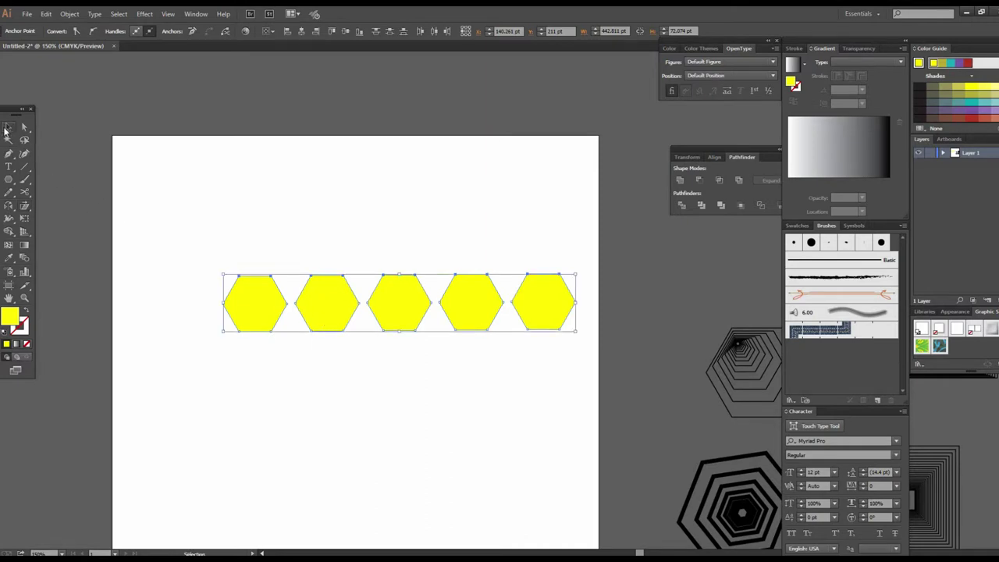
pyautogui.moveTo(175, 222); pyautogui.dragTo(598, 386)
pyautogui.moveTo(535, 313); pyautogui.dragTo(536, 388)
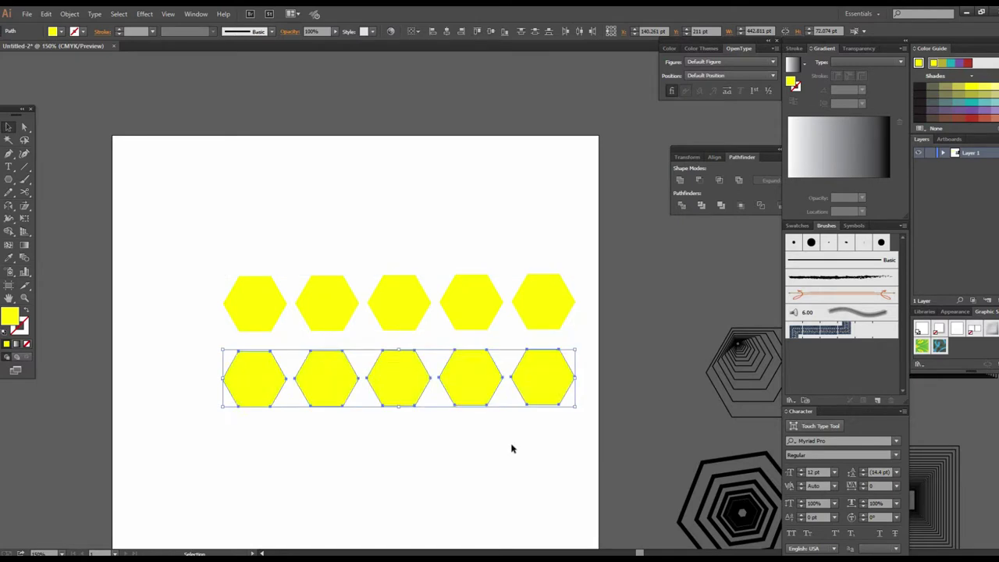
pyautogui.click(180, 248)
pyautogui.moveTo(174, 239); pyautogui.dragTo(568, 459)
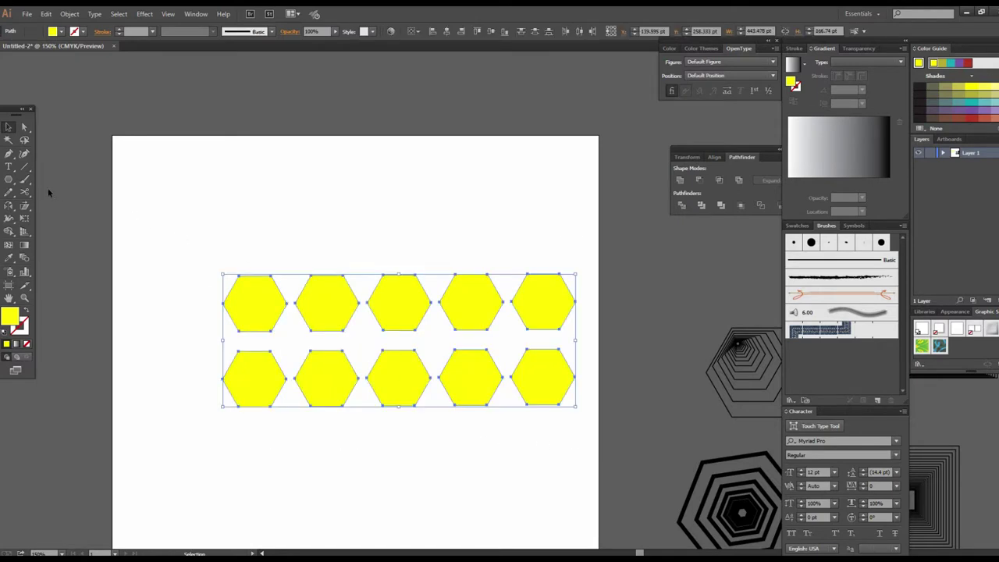
pyautogui.click(24, 206)
# Shear all ten yellow hexagons so they slant to the right
pyautogui.moveTo(311, 275); pyautogui.dragTo(376, 266)
pyautogui.keyDown('alt'); pyautogui.click(454, 334); pyautogui.keyUp('alt')
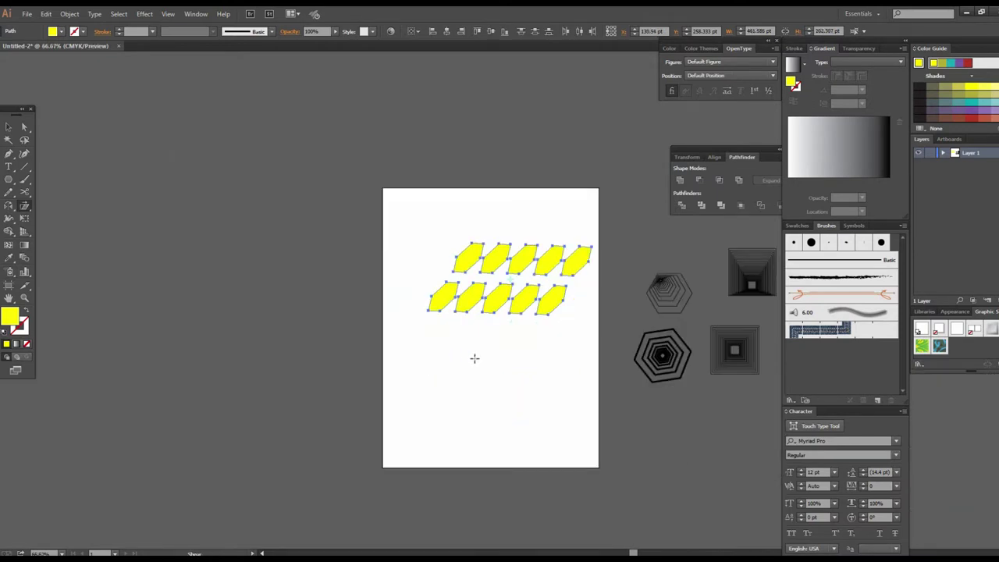
pyautogui.hscroll(3, 372, 354)
pyautogui.click(9, 127)
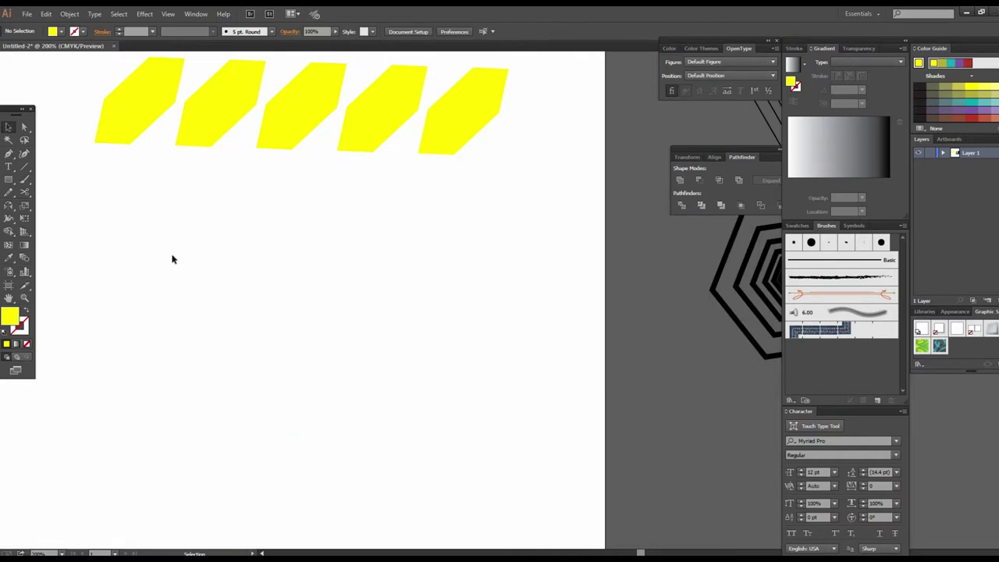
pyautogui.hscroll(-2, 455, 320)
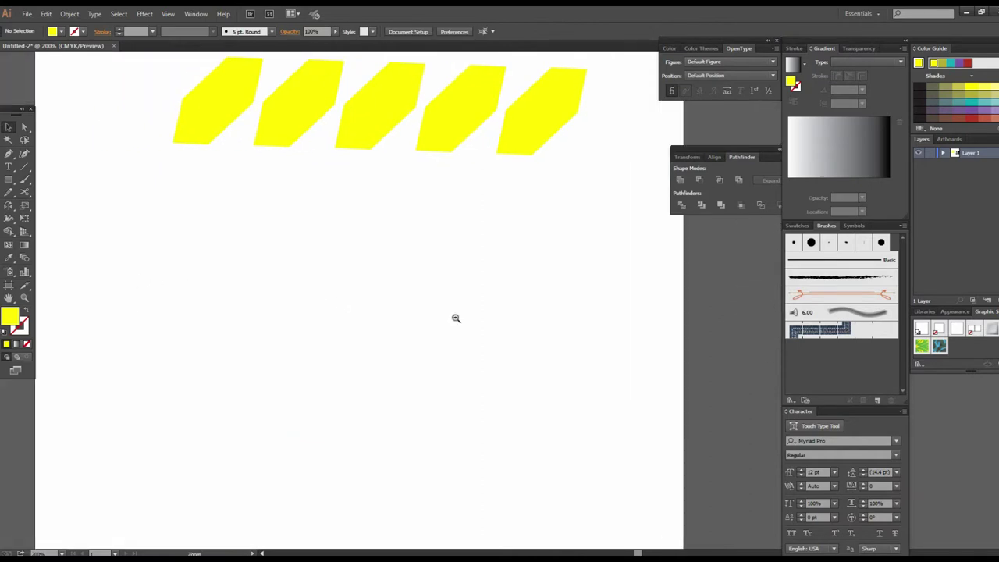
pyautogui.keyDown('alt'); pyautogui.click(461, 318); pyautogui.keyUp('alt')
pyautogui.click(440, 333)
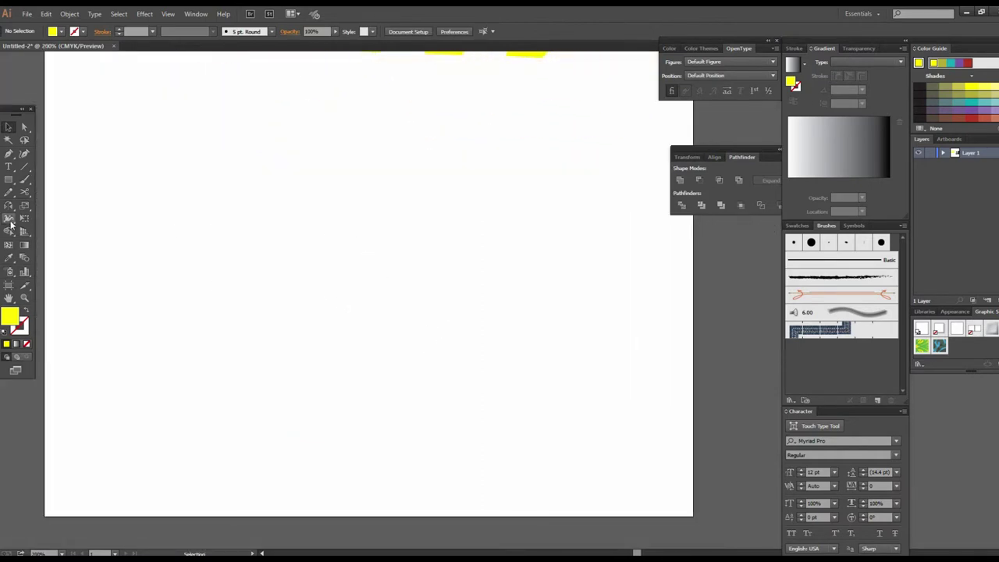
# Zoom and pan around the artboard to inspect the slanted hexagon rows
pyautogui.click(24, 206)
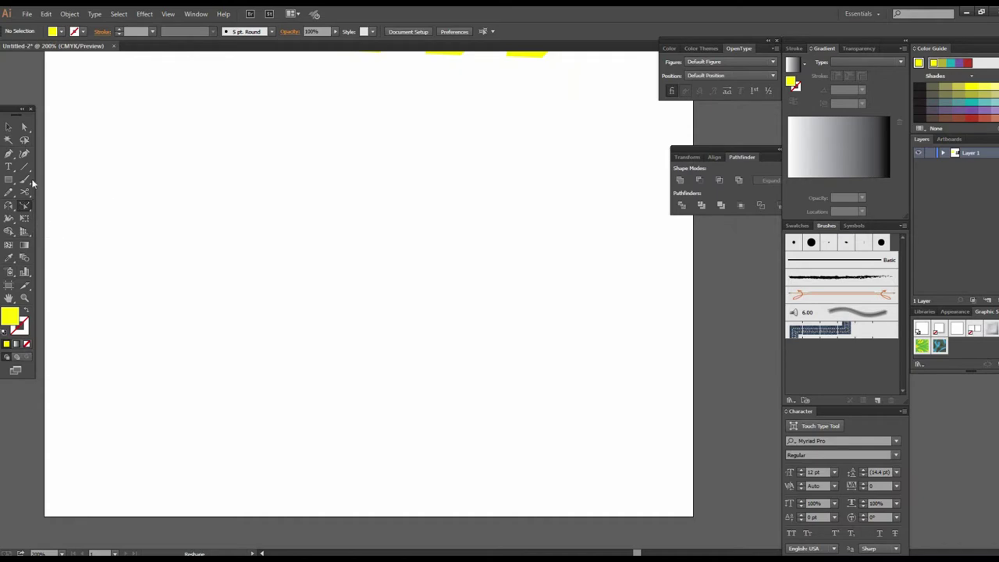
pyautogui.click(8, 127)
pyautogui.scroll(3, 380, 245)
pyautogui.hscroll(-4, 455, 289)
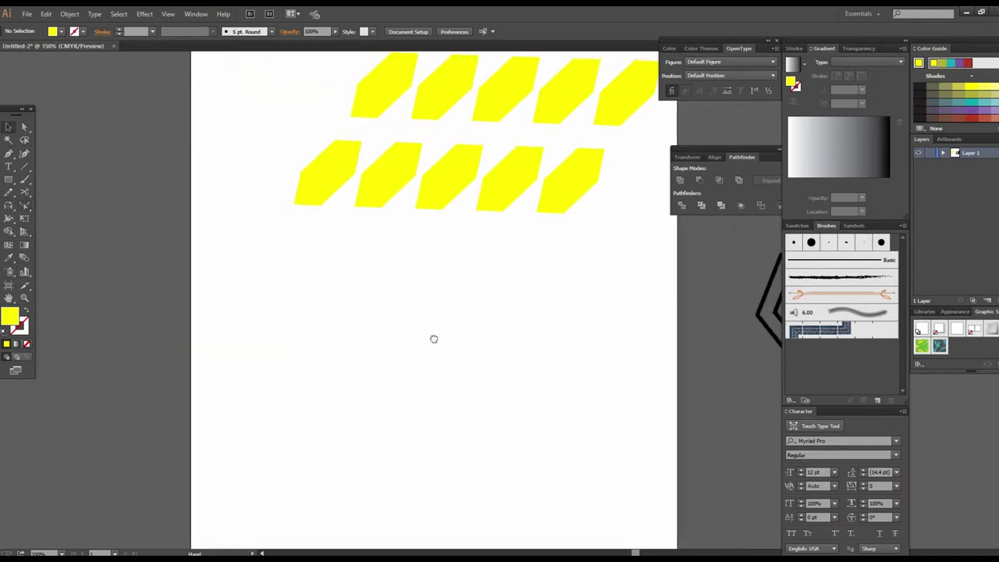
pyautogui.hotkey('ctrl', '-')
pyautogui.scroll(-2, 445, 257)
pyautogui.hotkey('ctrl', '+')
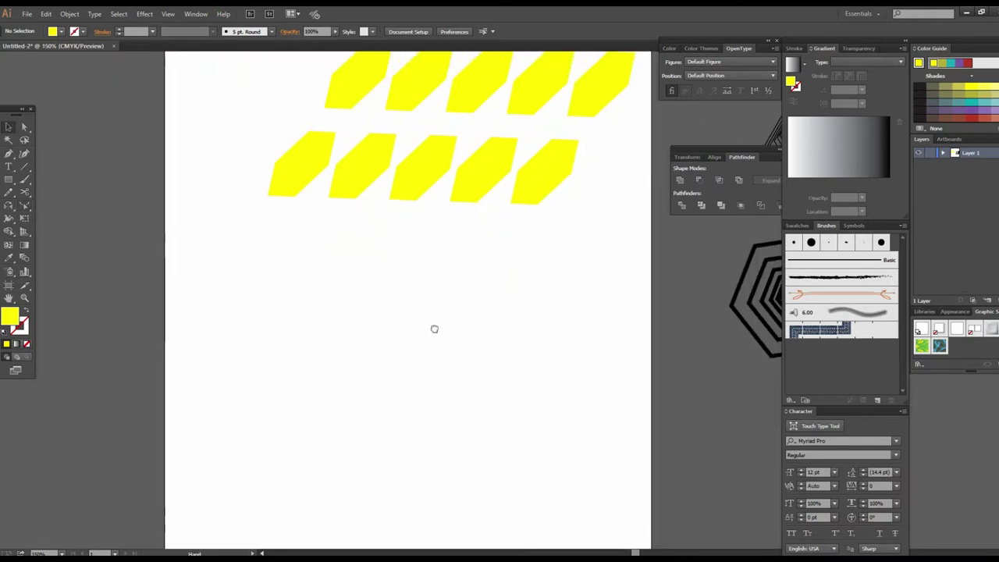
pyautogui.hotkey('ctrl', '+')
pyautogui.hscroll(2, 434, 305)
pyautogui.scroll(-2, 439, 296)
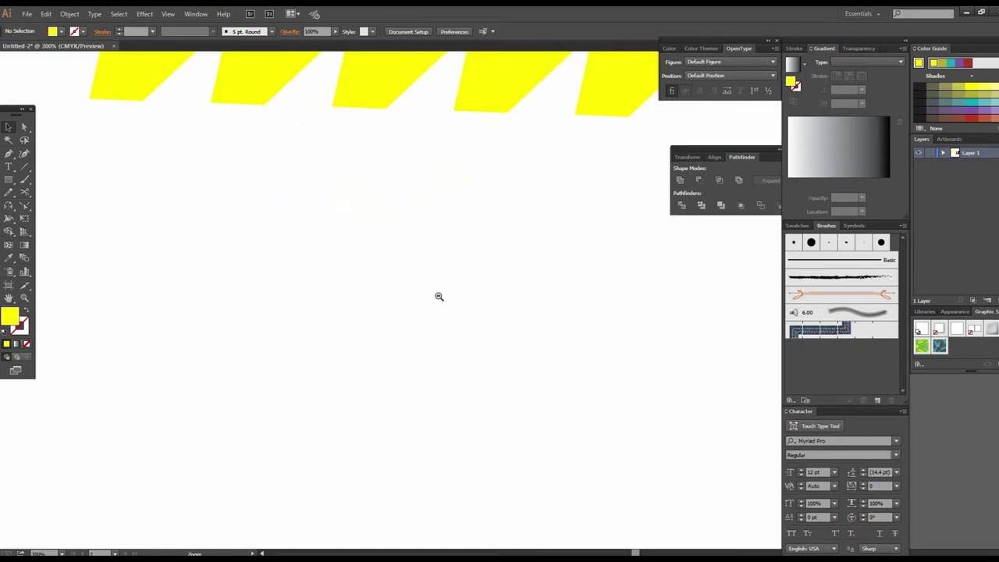
pyautogui.scroll(2, 439, 296)
pyautogui.hscroll(-3, 439, 296)
pyautogui.hscroll(2, 439, 296)
pyautogui.click(8, 182)
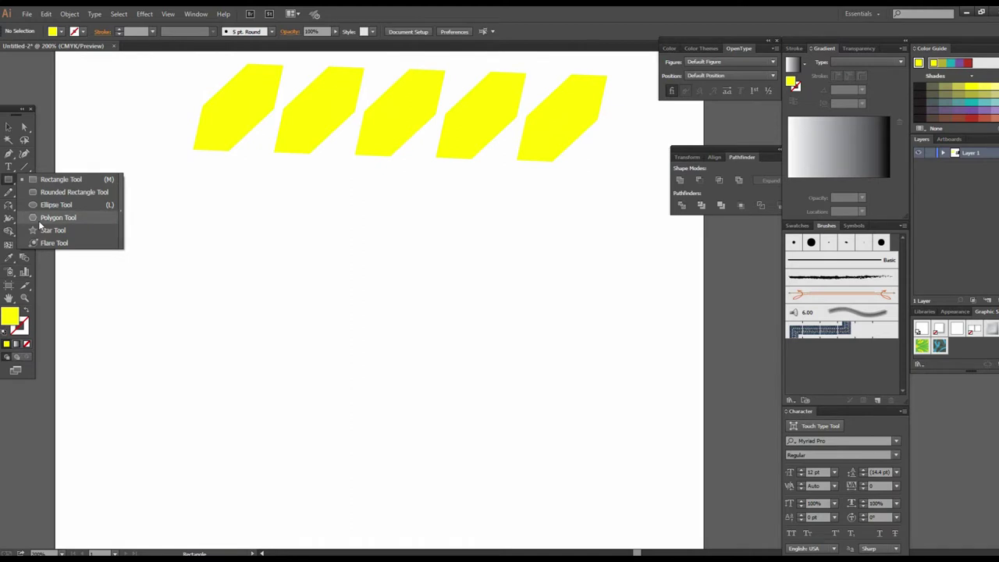
# Draw a large yellow circle below the slanted hexagon rows with the Ellipse tool
pyautogui.click(42, 204)
pyautogui.moveTo(369, 301)
pyautogui.mouseDown()
pyautogui.moveTo(554, 510)
pyautogui.moveTo(594, 501)
pyautogui.moveTo(593, 517)
pyautogui.mouseUp()
pyautogui.click(7, 127)
pyautogui.hotkey('ctrl', '-')
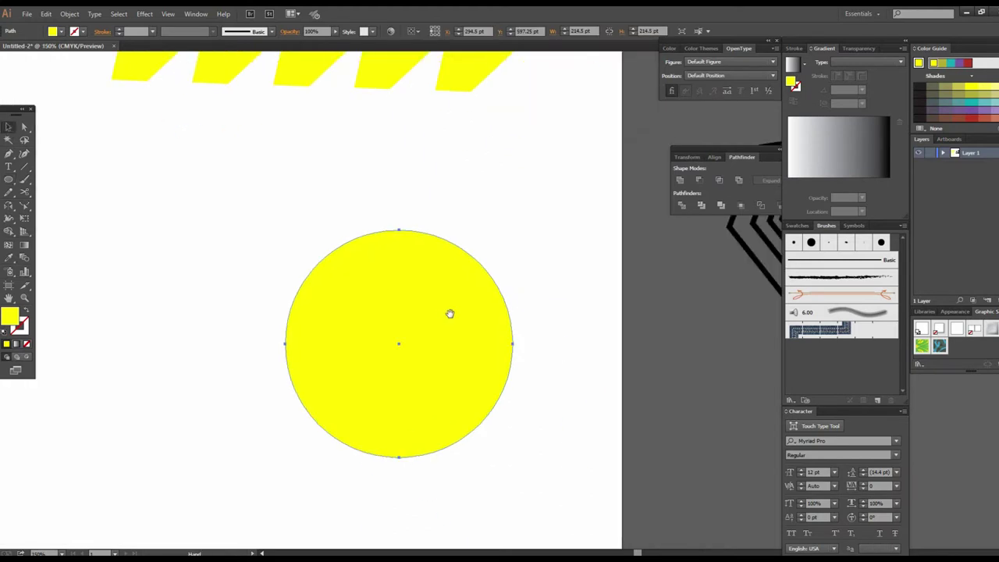
pyautogui.hotkey('ctrl', '-')
pyautogui.hotkey('ctrl', '+')
pyautogui.click(399, 257)
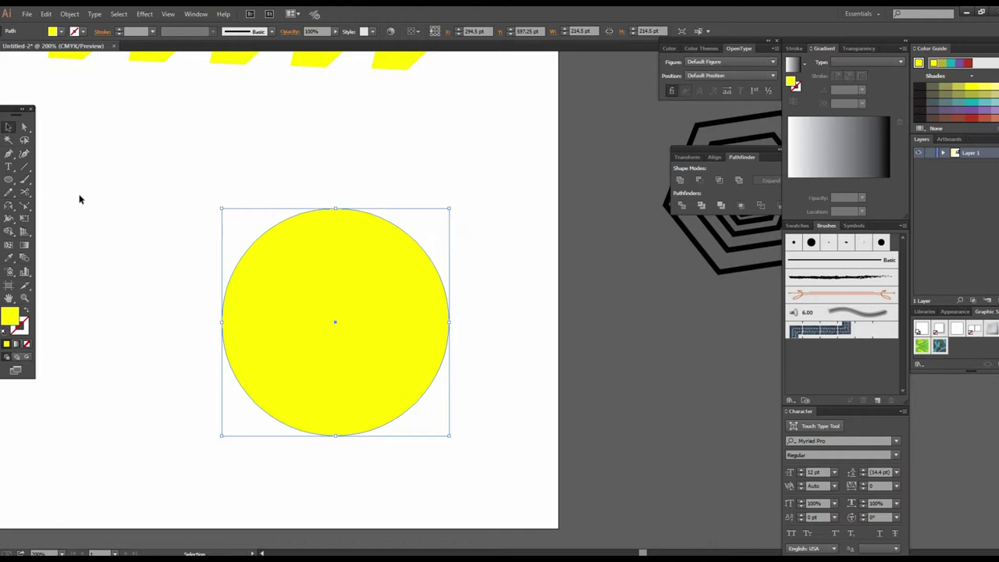
# Add and convert an anchor on the circle's upper-right edge into a spike, then undo it
pyautogui.moveTo(8, 154); pyautogui.dragTo(55, 171)
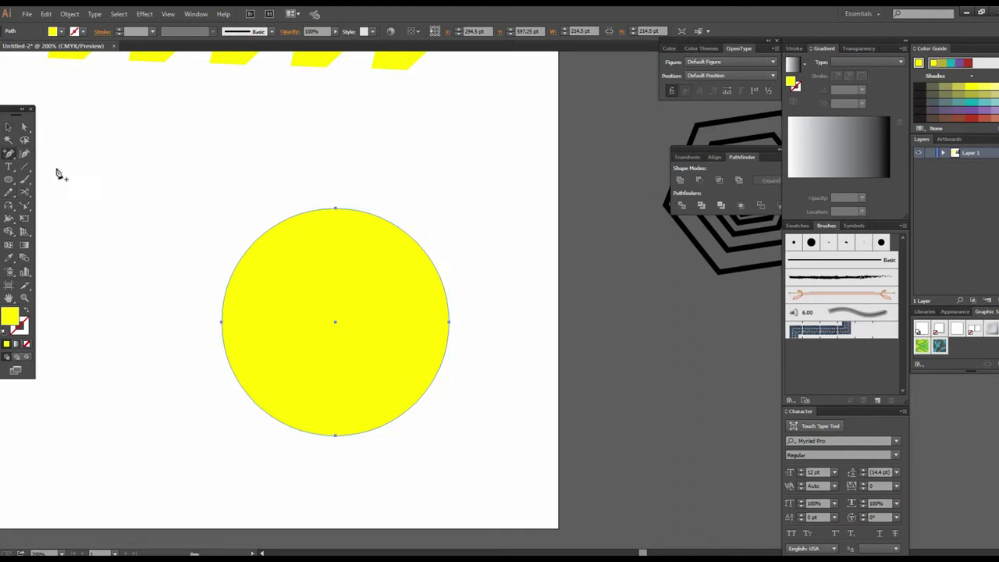
pyautogui.click(423, 251)
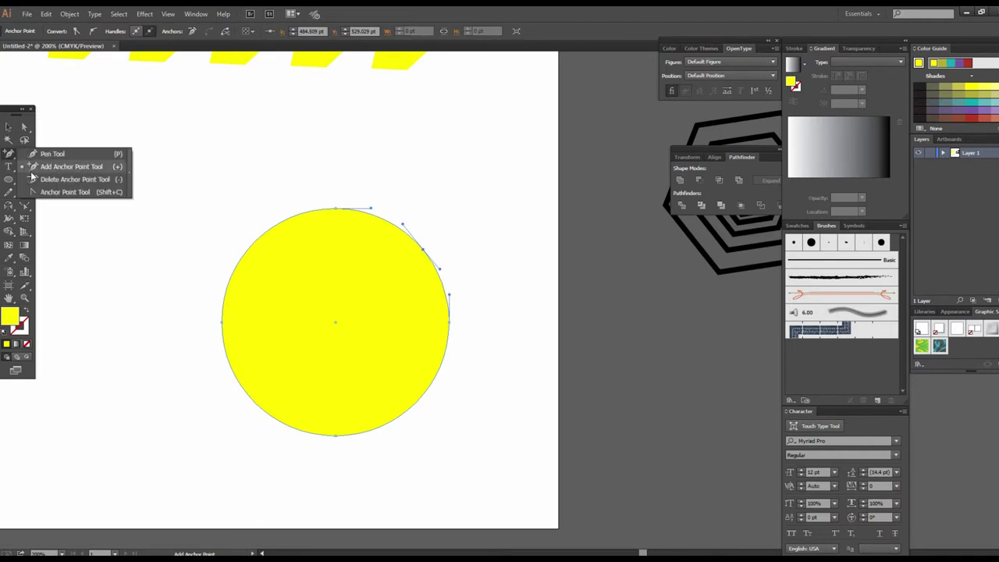
pyautogui.moveTo(8, 161); pyautogui.dragTo(39, 194)
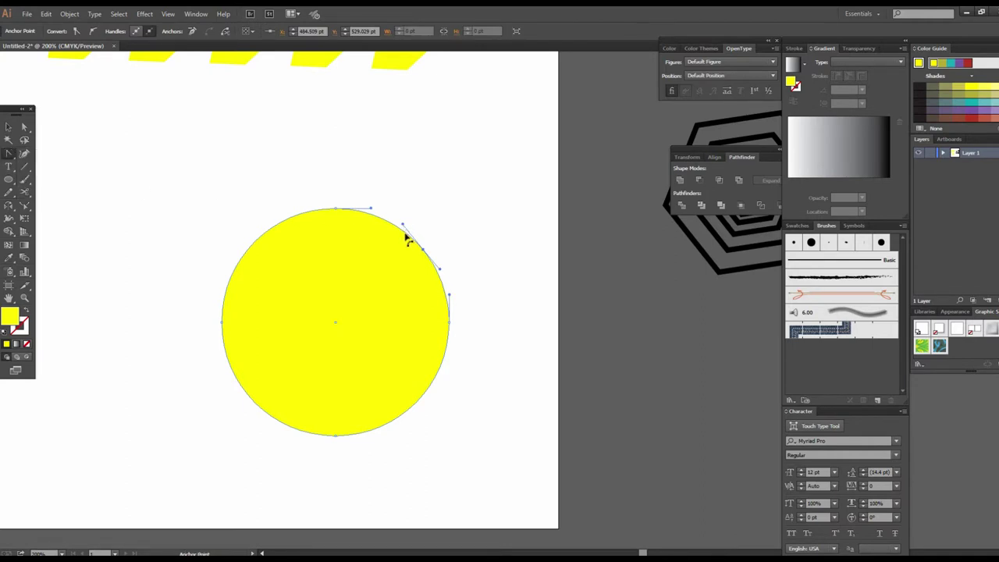
pyautogui.moveTo(423, 250); pyautogui.dragTo(508, 183)
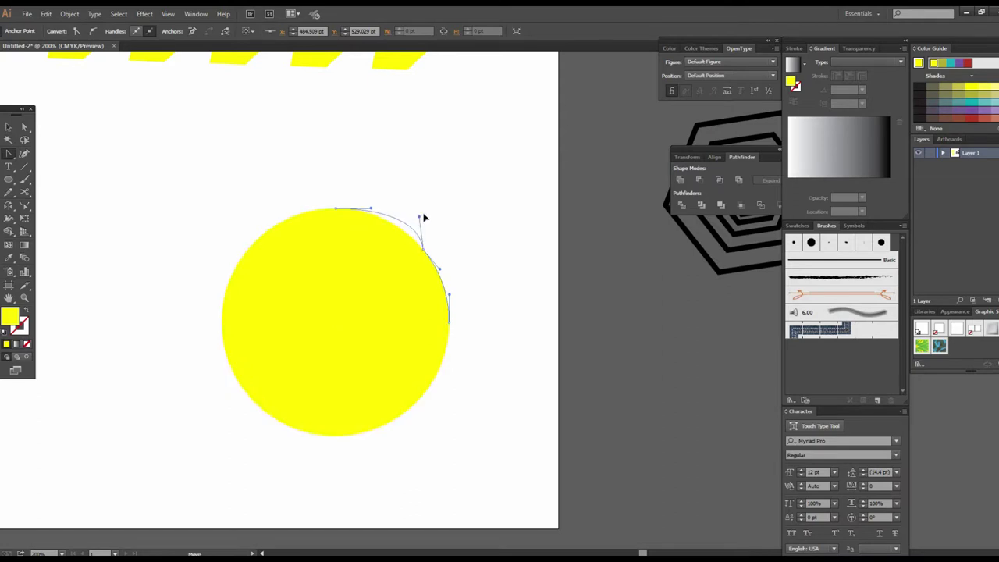
pyautogui.click(423, 250)
pyautogui.moveTo(423, 252); pyautogui.dragTo(508, 217)
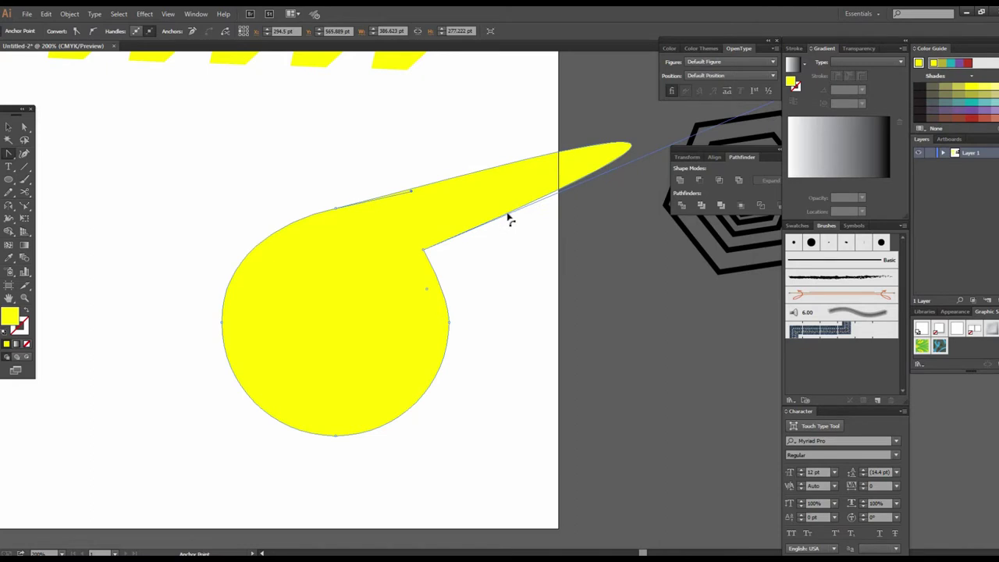
pyautogui.hotkey('ctrl', 'z')
pyautogui.hotkey('ctrl', 'z')
pyautogui.hotkey('ctrl', 'z')
pyautogui.press('v')
pyautogui.hotkey('ctrl', '=')
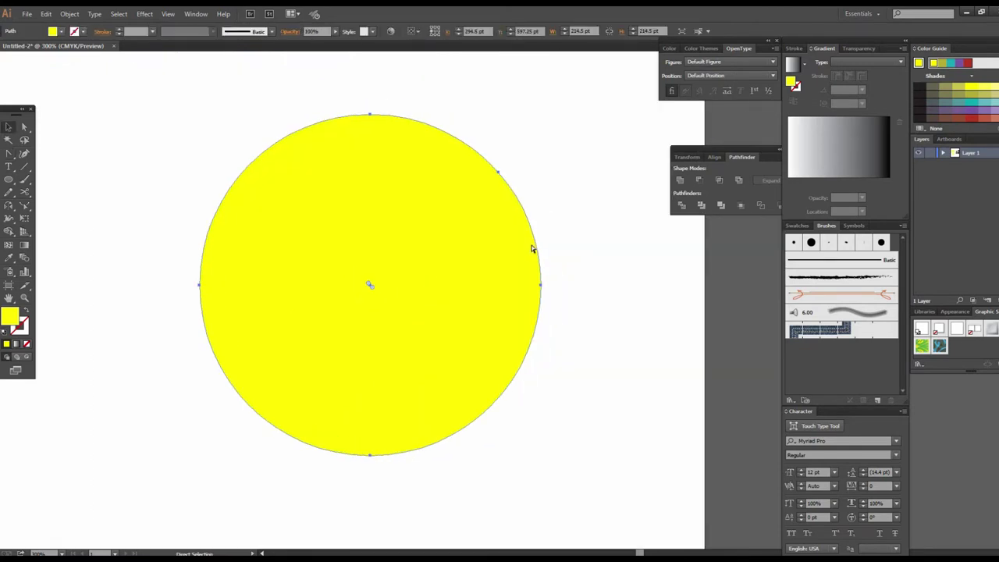
# Pull an anchor on the circle's upper-right edge inward with the Reshape tool to notch it
pyautogui.click(24, 126)
pyautogui.moveTo(527, 128)
pyautogui.mouseDown()
pyautogui.moveTo(462, 174)
pyautogui.moveTo(441, 216)
pyautogui.mouseUp()
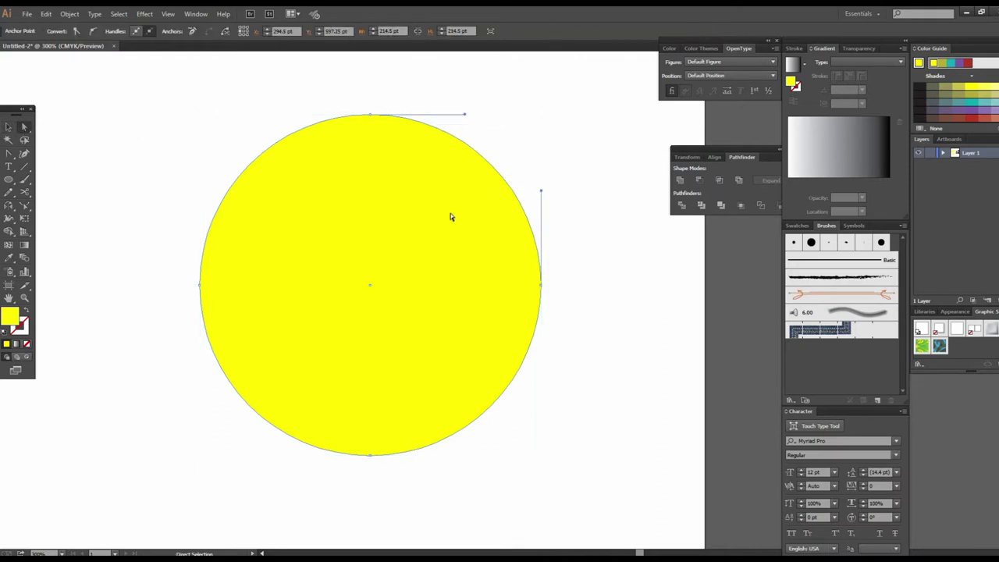
pyautogui.click(27, 207)
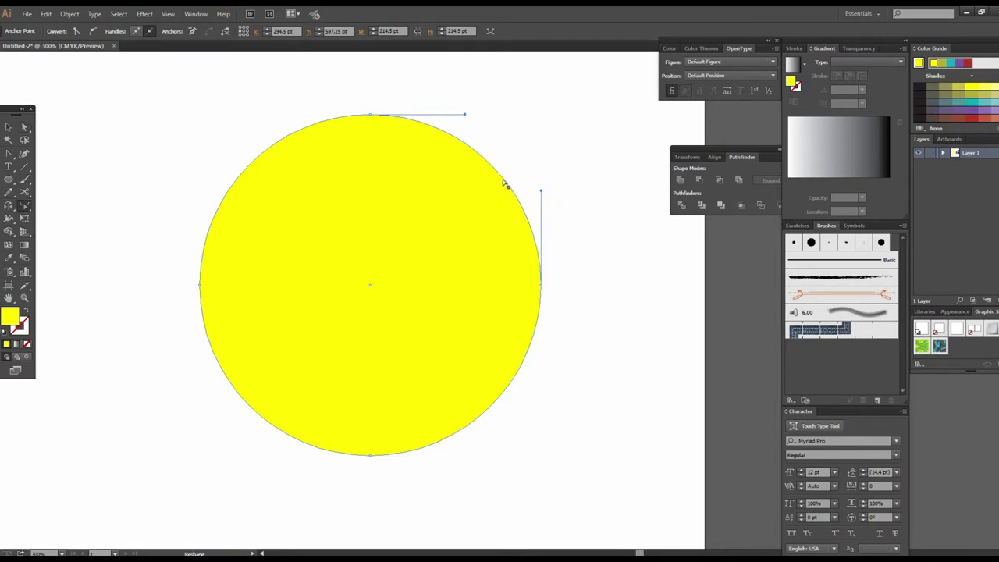
pyautogui.click(503, 180)
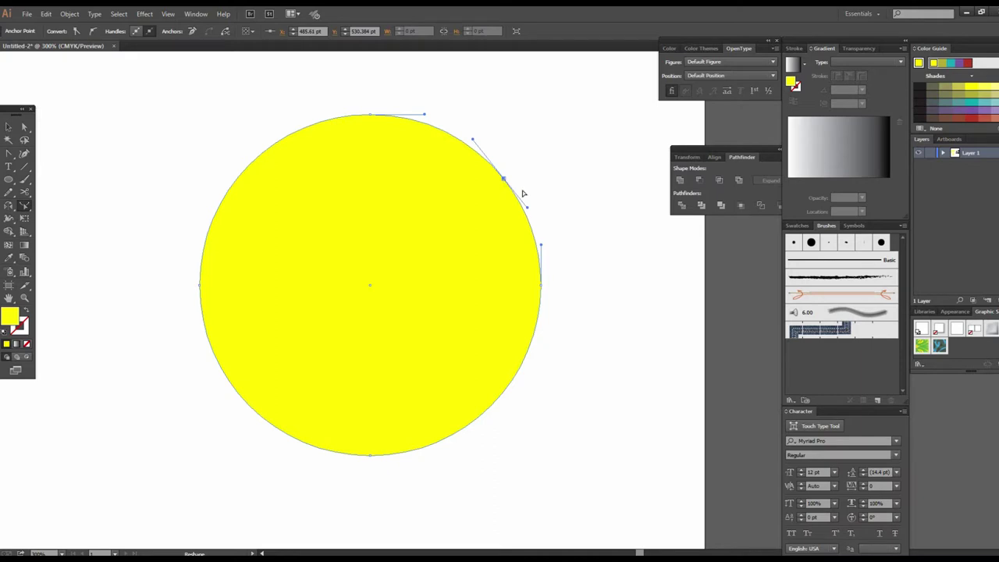
pyautogui.moveTo(527, 209); pyautogui.dragTo(574, 174)
pyautogui.moveTo(528, 209); pyautogui.dragTo(555, 195)
pyautogui.moveTo(473, 141); pyautogui.dragTo(521, 121)
pyautogui.moveTo(503, 182)
pyautogui.mouseDown()
pyautogui.moveTo(559, 142)
pyautogui.moveTo(384, 244)
pyautogui.moveTo(539, 167)
pyautogui.mouseUp()
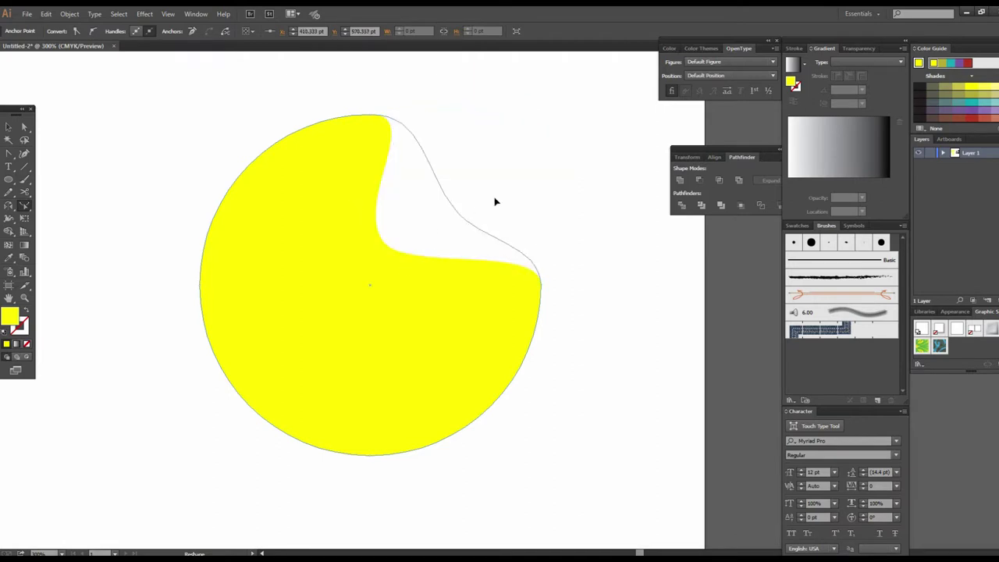
pyautogui.hotkey('ctrl', 'z')
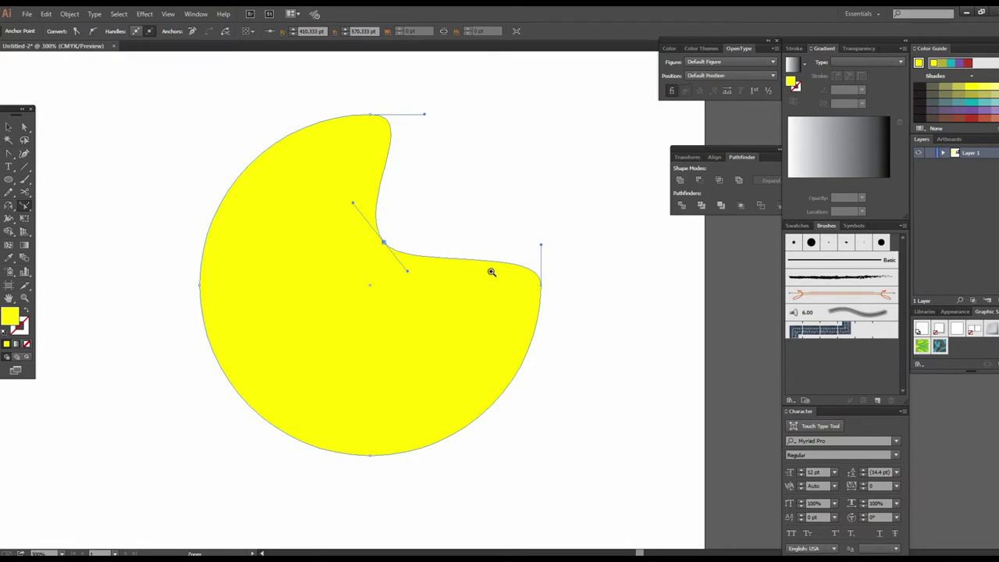
pyautogui.keyDown('ctrl'); pyautogui.keyDown('alt'); pyautogui.click(496, 299); pyautogui.keyUp('alt'); pyautogui.keyUp('ctrl')
pyautogui.keyDown('ctrl'); pyautogui.keyDown('alt'); pyautogui.click(488, 302); pyautogui.keyUp('alt'); pyautogui.keyUp('ctrl')
pyautogui.keyDown('ctrl'); pyautogui.keyDown('alt'); pyautogui.click(499, 301); pyautogui.keyUp('alt'); pyautogui.keyUp('ctrl')
pyautogui.keyDown('ctrl'); pyautogui.keyDown('alt'); pyautogui.click(501, 301); pyautogui.keyUp('alt'); pyautogui.keyUp('ctrl')
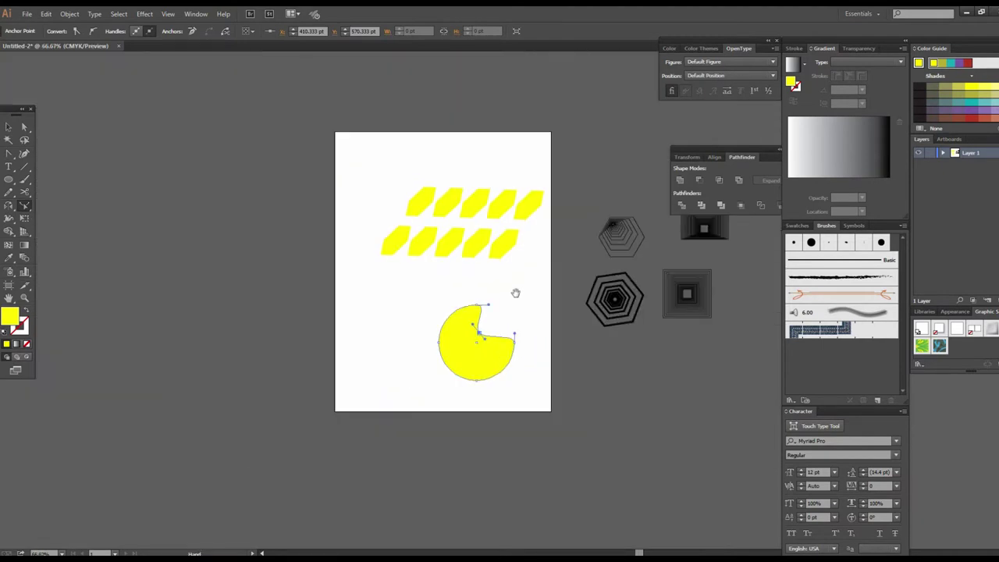
# Delete the notched circle and all the slanted yellow hexagons
pyautogui.press('v')
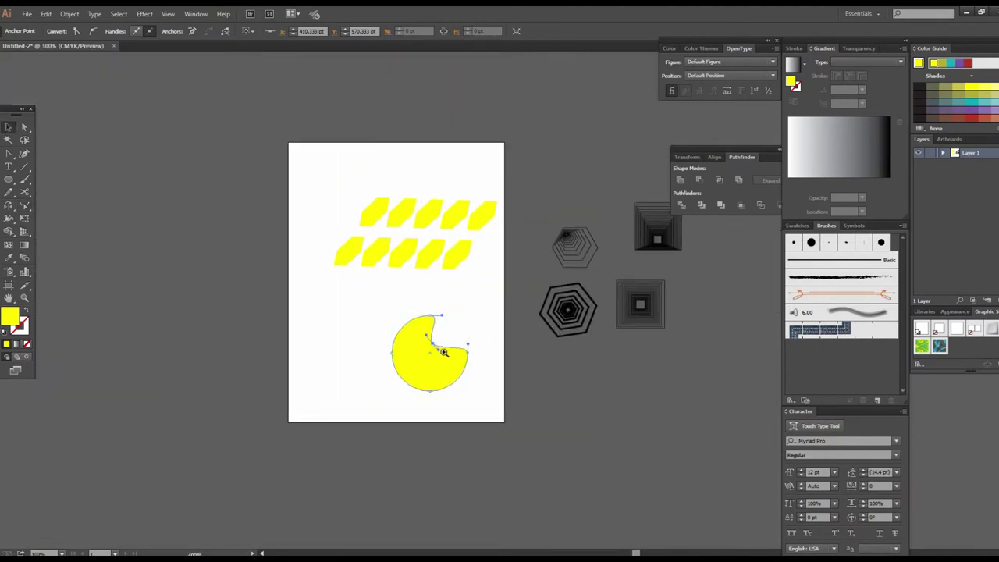
pyautogui.hotkey('ctrl', '+')
pyautogui.hotkey('ctrl', 'z')
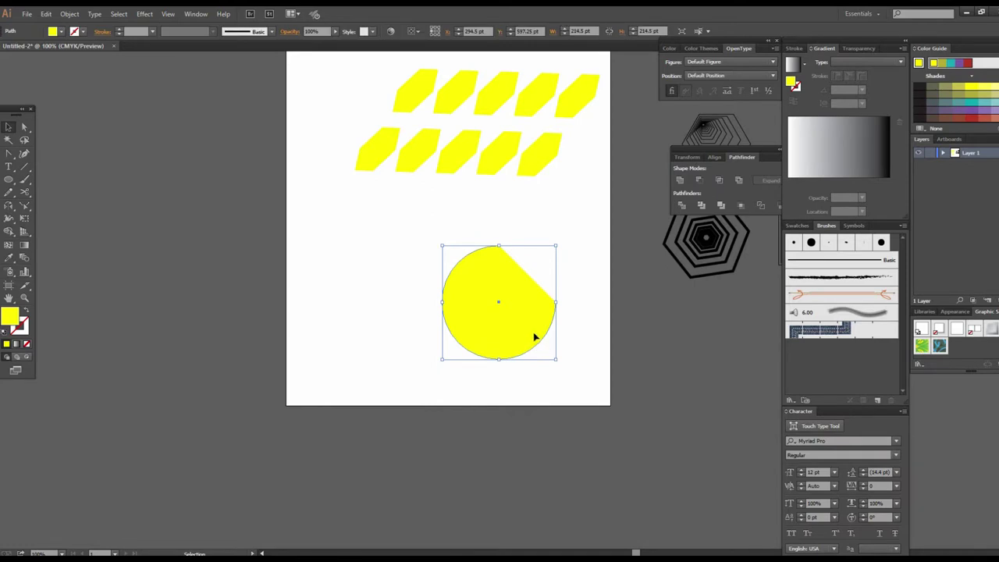
pyautogui.press('Delete')
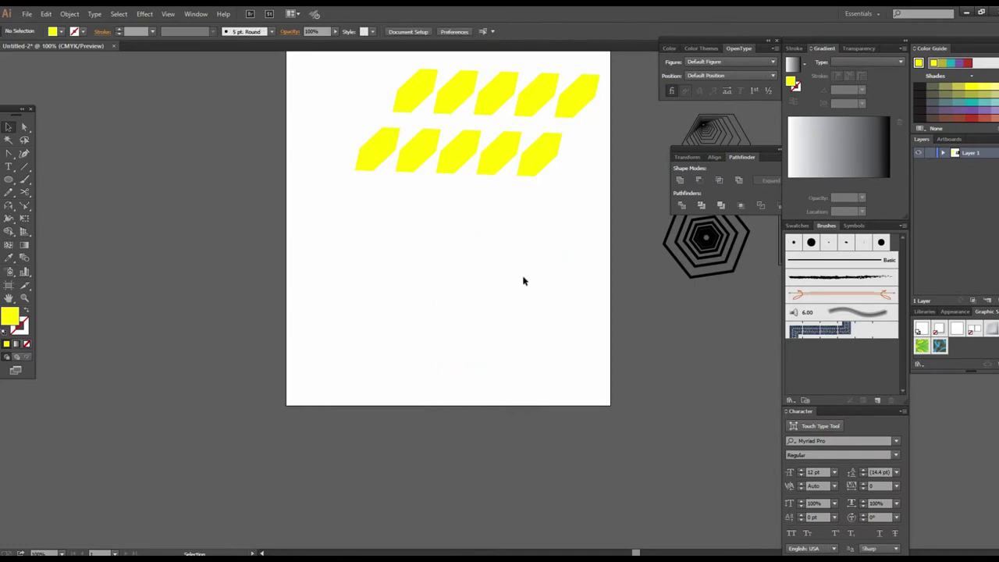
pyautogui.scroll(3, 508, 241)
pyautogui.moveTo(490, 277); pyautogui.dragTo(560, 319)
pyautogui.press('Delete')
# Draw a tall, narrow rectangle on the empty artboard
pyautogui.press('z')
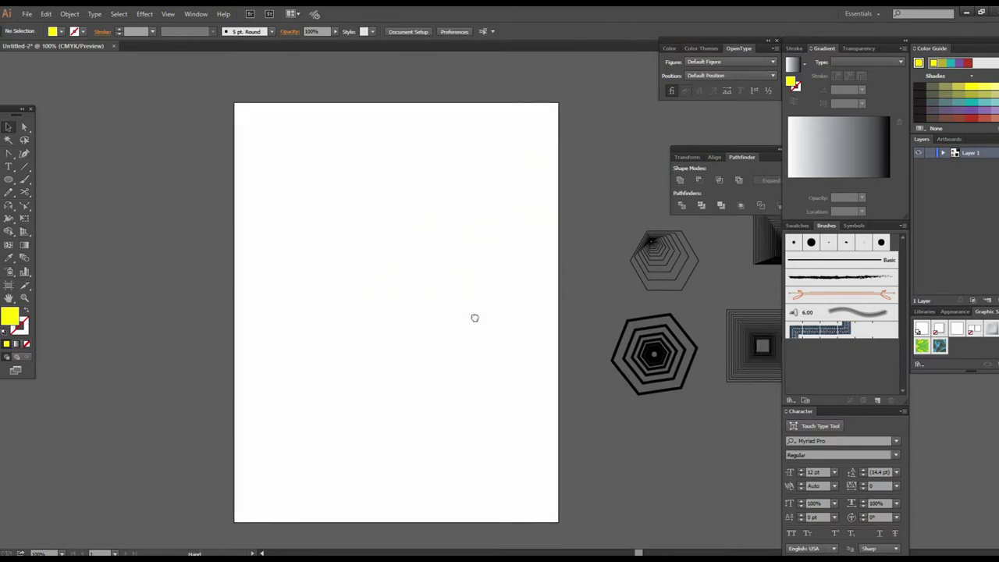
pyautogui.click(500, 298)
pyautogui.keyDown('alt'); pyautogui.click(499, 297); pyautogui.keyUp('alt')
pyautogui.click(493, 305)
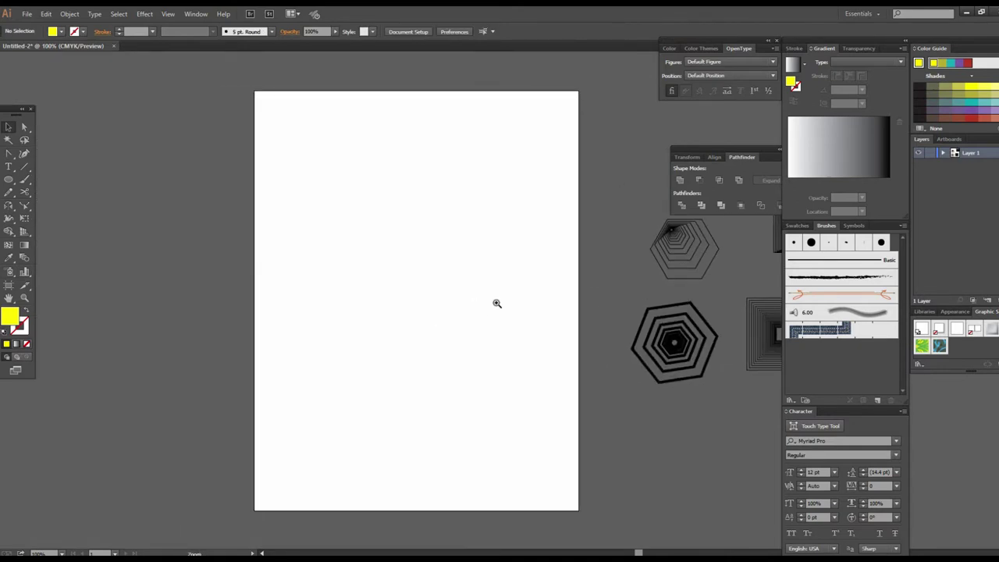
pyautogui.click(495, 336)
pyautogui.keyDown('alt'); pyautogui.click(496, 341); pyautogui.keyUp('alt')
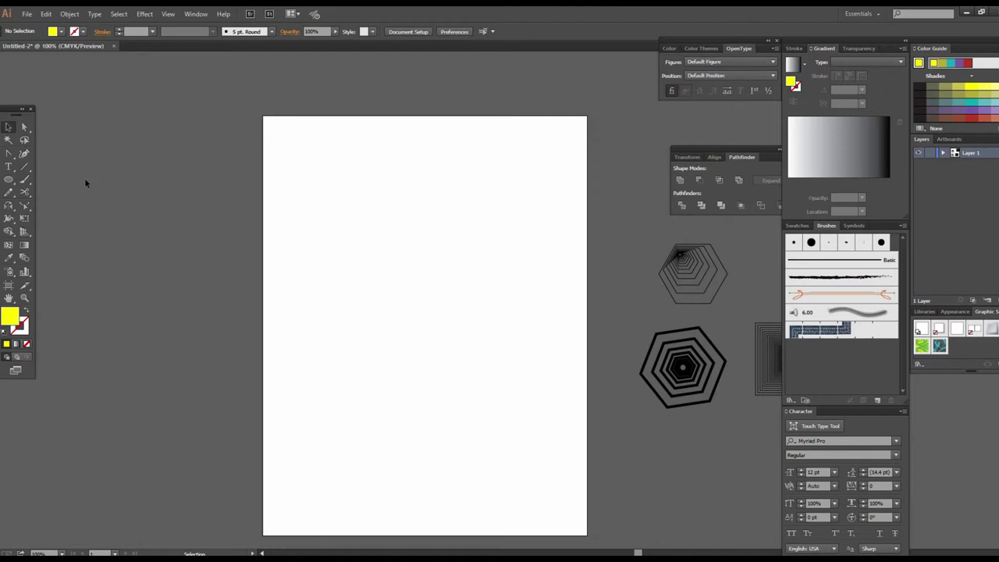
pyautogui.click(14, 181)
pyautogui.click(60, 179)
pyautogui.hotkey('ctrl', '+')
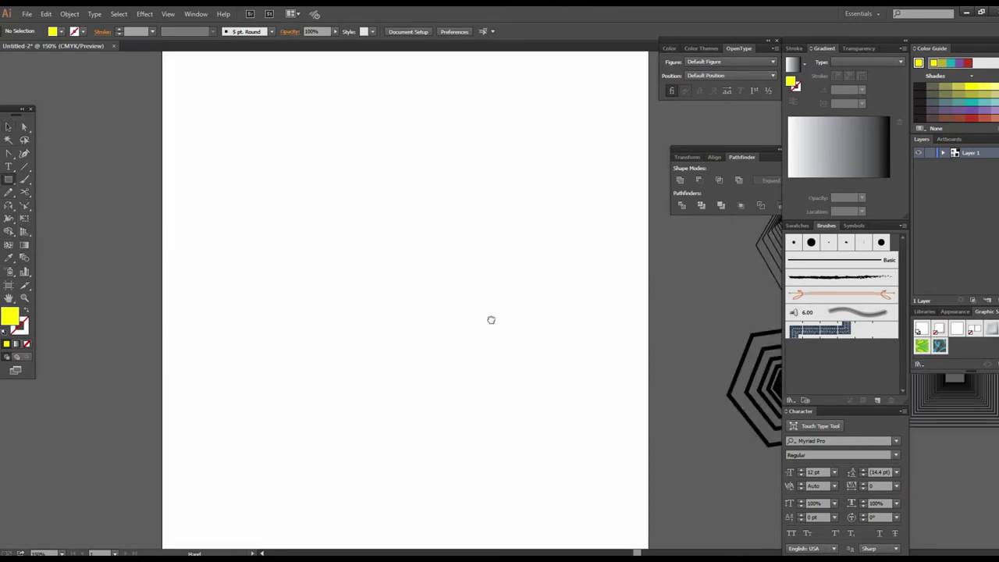
pyautogui.hscroll(-1, 491, 319)
pyautogui.moveTo(373, 271)
pyautogui.mouseDown()
pyautogui.moveTo(381, 360)
pyautogui.moveTo(361, 452)
pyautogui.mouseUp()
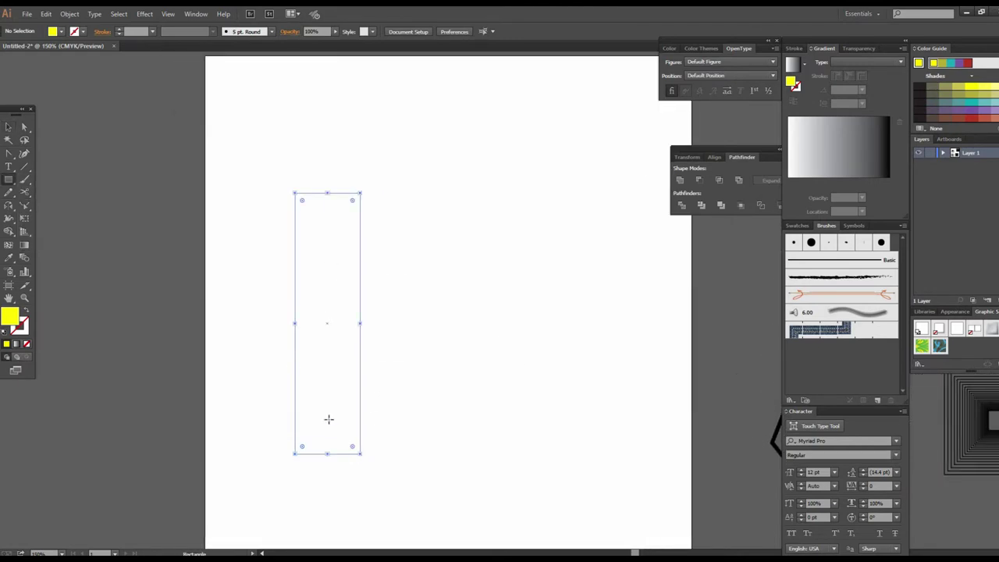
# Fill the tall rectangle with a linear gradient running from teal to light teal
pyautogui.click(9, 128)
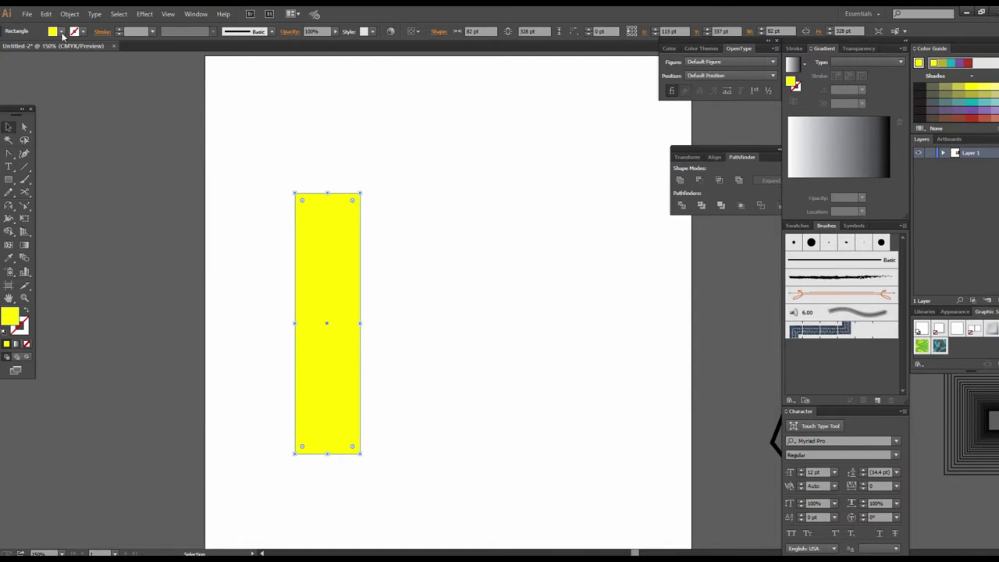
pyautogui.click(61, 33)
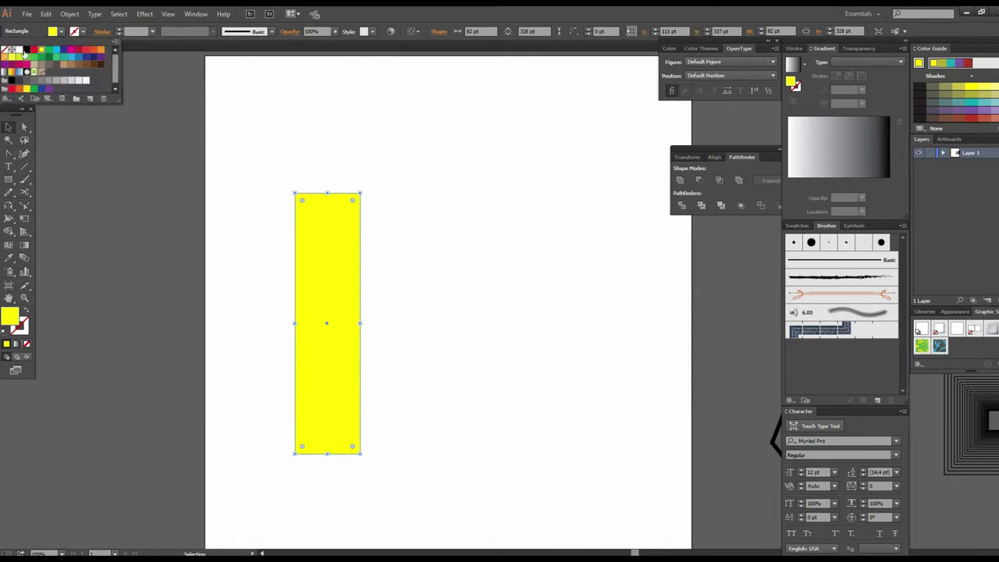
pyautogui.click(8, 133)
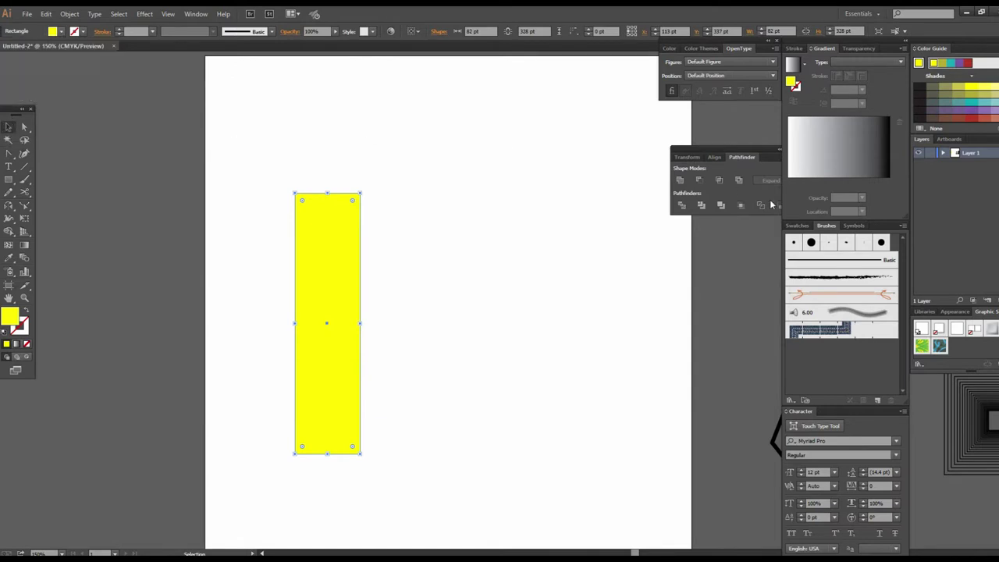
pyautogui.click(840, 156)
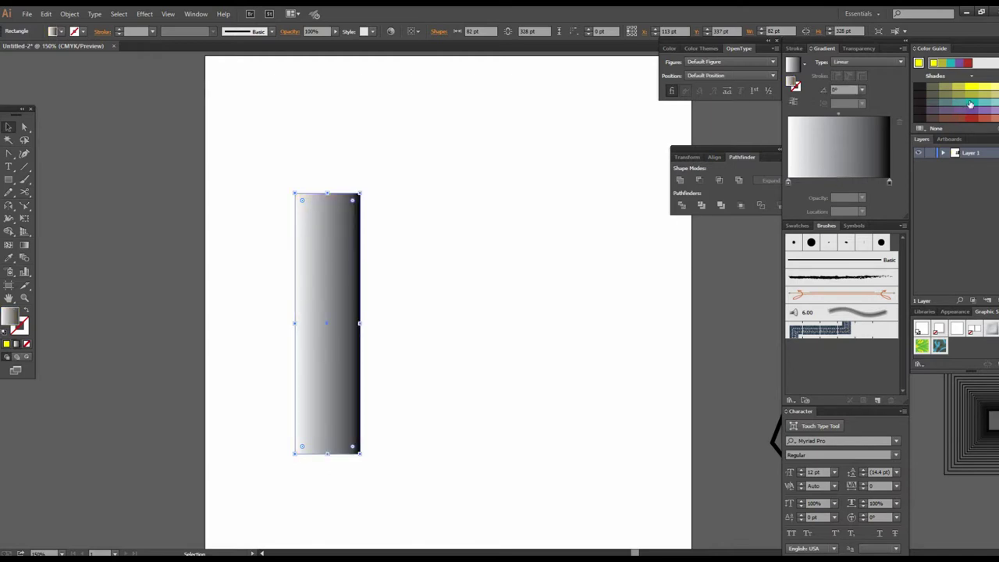
pyautogui.moveTo(788, 184); pyautogui.dragTo(789, 186)
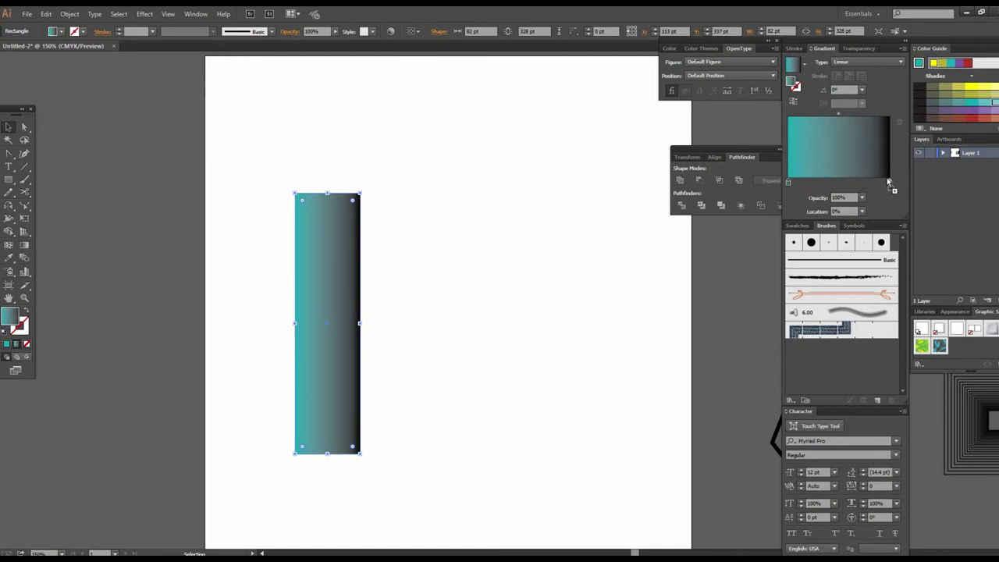
pyautogui.moveTo(890, 182); pyautogui.dragTo(891, 183)
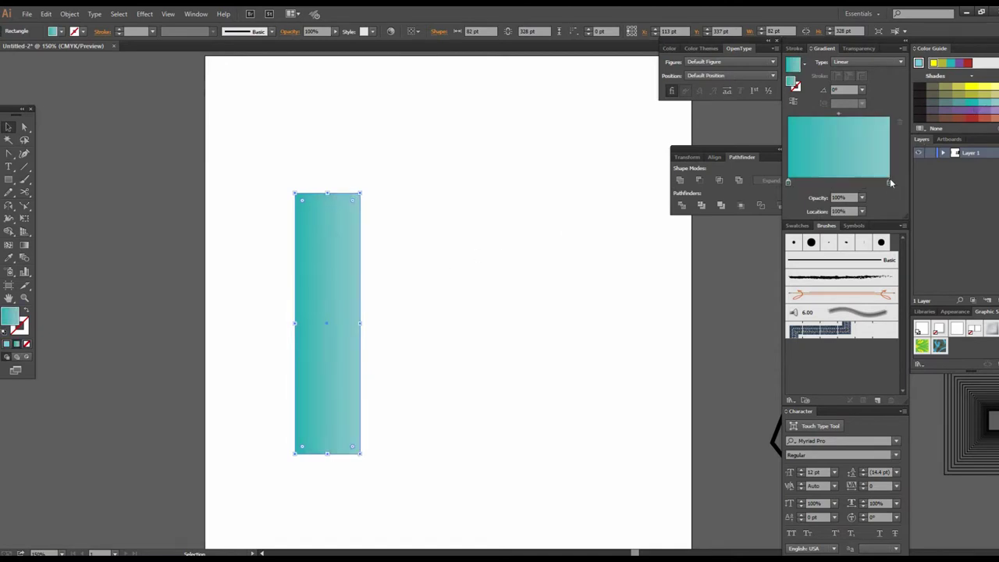
pyautogui.click(437, 342)
# Duplicate the gradient rectangle to the right, then delete the copy
pyautogui.hotkey('ctrl', '-')
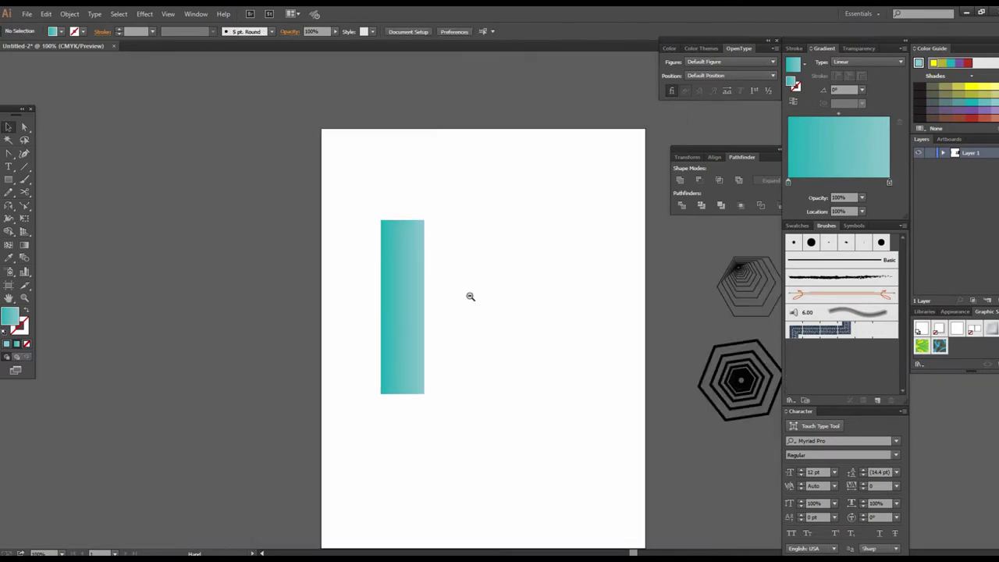
pyautogui.moveTo(385, 258); pyautogui.dragTo(362, 247)
pyautogui.moveTo(330, 297); pyautogui.dragTo(521, 297)
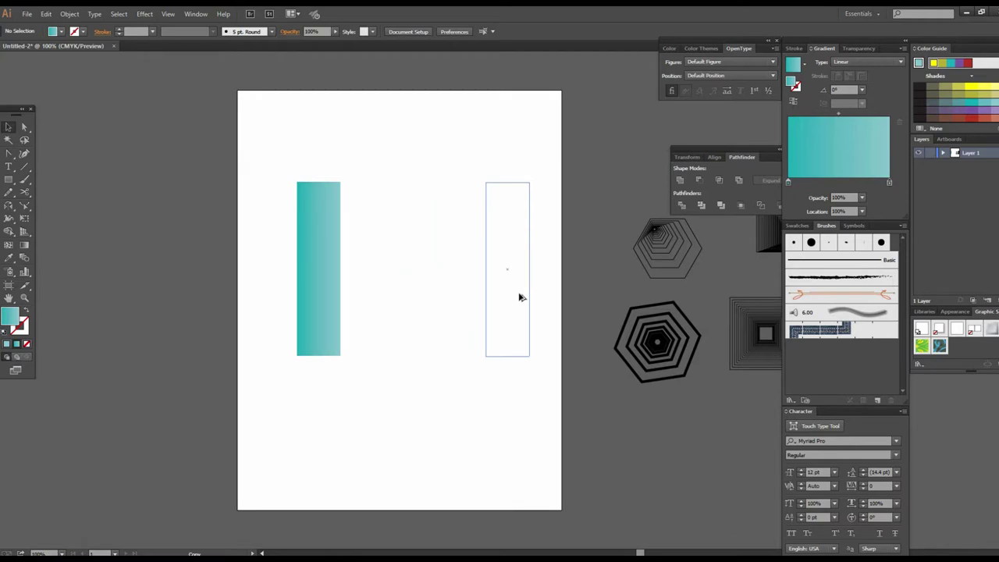
pyautogui.click(478, 403)
pyautogui.hotkey('ctrl', '+')
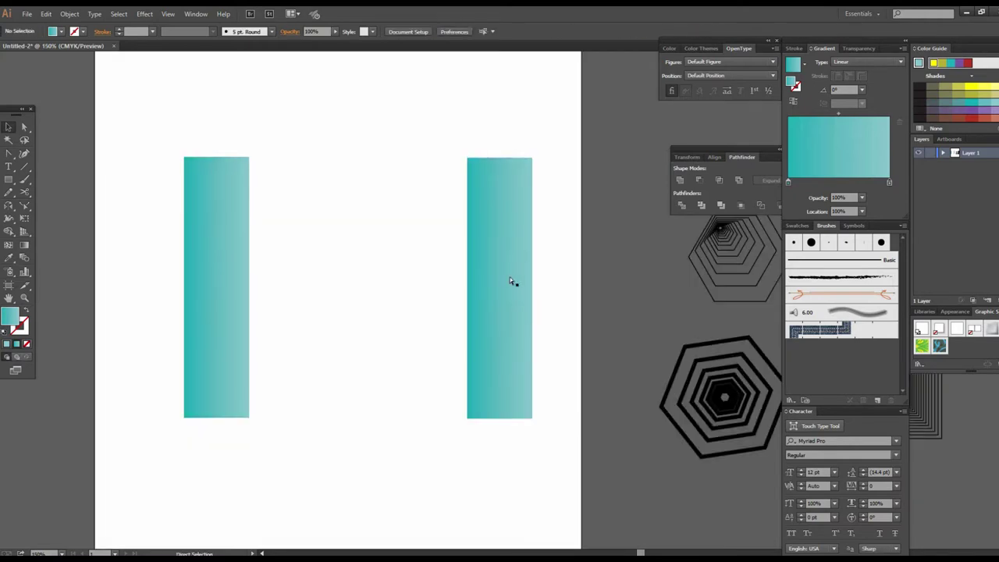
pyautogui.click(510, 281)
pyautogui.press('Delete')
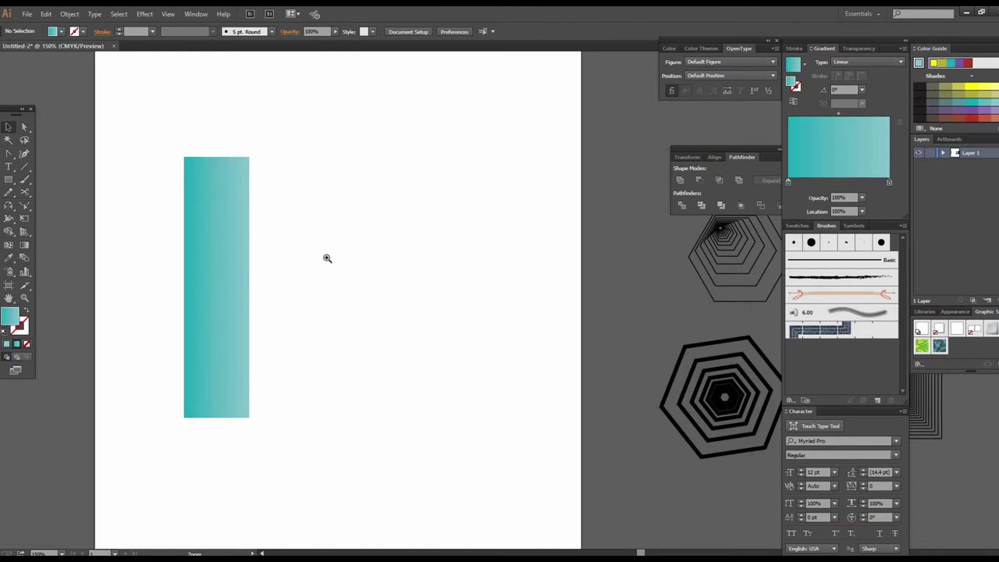
pyautogui.hotkey('ctrl', '+')
# Draw a small square inside the teal gradient bar
pyautogui.moveTo(360, 278); pyautogui.dragTo(323, 223)
pyautogui.moveTo(8, 180)
pyautogui.mouseDown()
pyautogui.moveTo(33, 192)
pyautogui.moveTo(33, 181)
pyautogui.mouseUp()
pyautogui.hotkey('ctrl', '+')
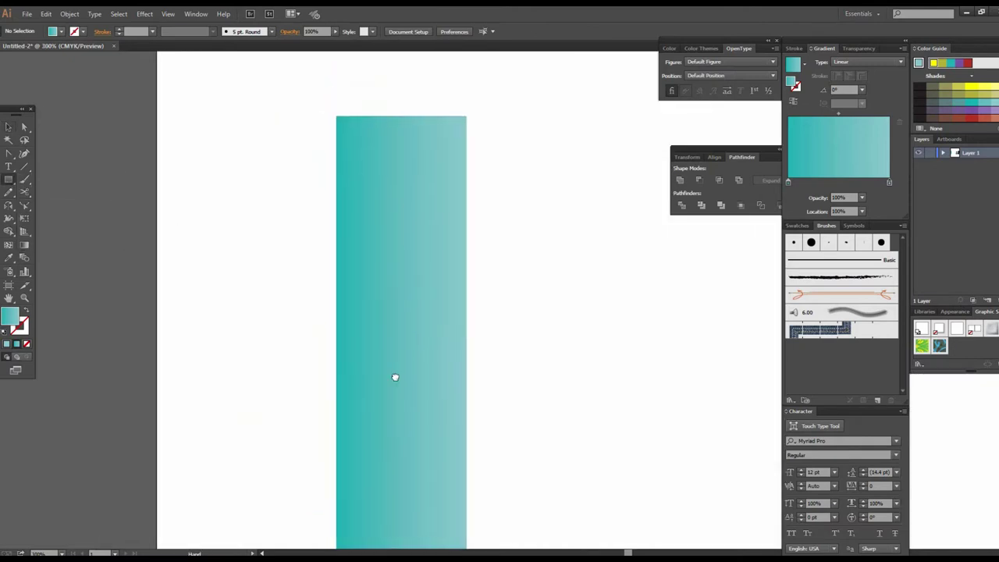
pyautogui.scroll(2, 390, 296)
pyautogui.moveTo(359, 224); pyautogui.dragTo(434, 297)
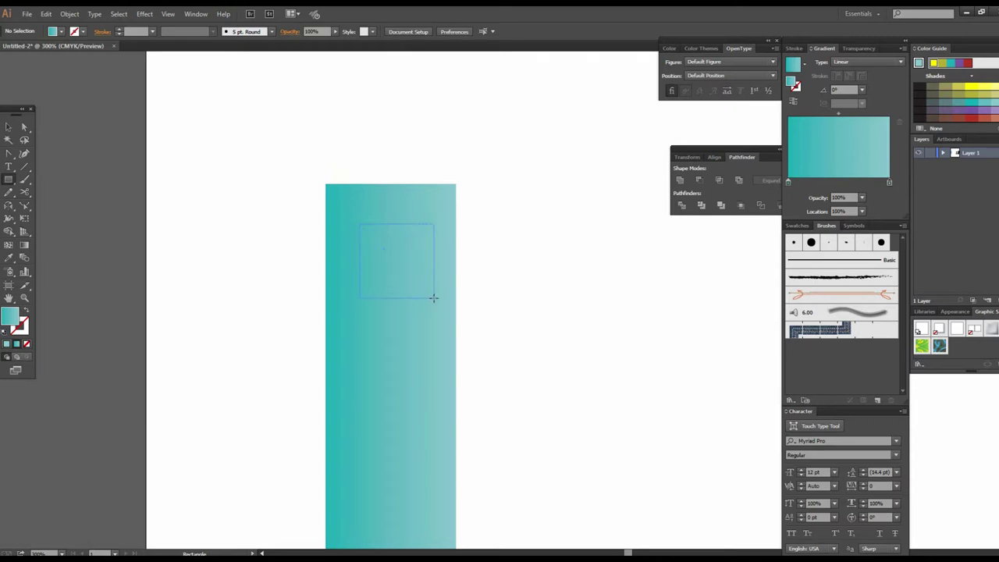
pyautogui.click(8, 126)
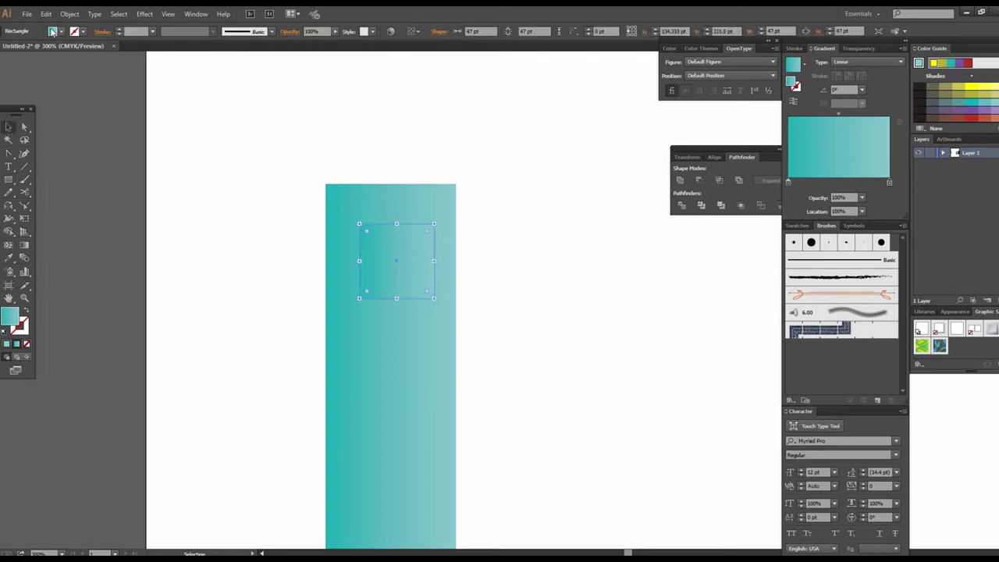
# Make the square black, centre it horizontally near the bar's top, and copy it below
pyautogui.click(59, 32)
pyautogui.click(27, 49)
pyautogui.moveTo(417, 269); pyautogui.dragTo(391, 268)
pyautogui.click(506, 337)
pyautogui.click(401, 273)
pyautogui.keyDown('shift'); pyautogui.click(426, 205); pyautogui.keyUp('shift')
pyautogui.click(444, 33)
pyautogui.click(526, 352)
pyautogui.hotkey('ctrl', '-')
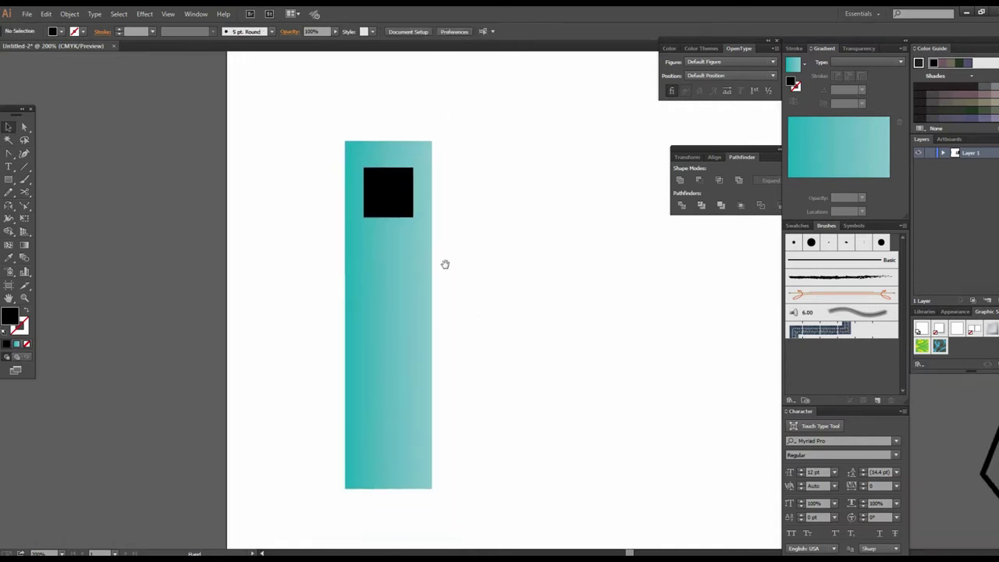
pyautogui.moveTo(395, 203); pyautogui.dragTo(395, 267)
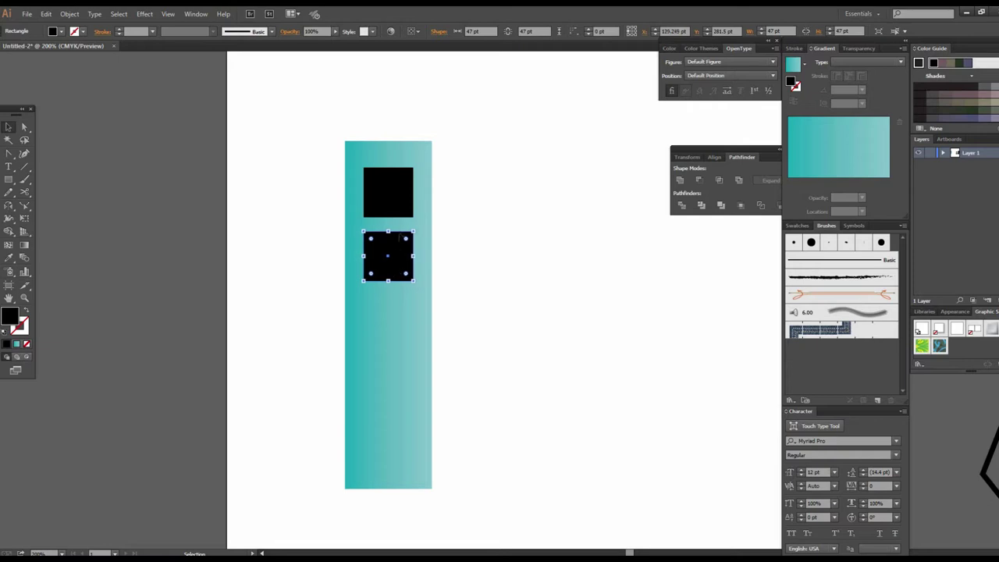
# Reposition the lower black square on the teal bar, then select both squares
pyautogui.keyDown('shift'); pyautogui.click(402, 208); pyautogui.keyUp('shift')
pyautogui.keyDown('shift'); pyautogui.click(429, 329); pyautogui.keyUp('shift')
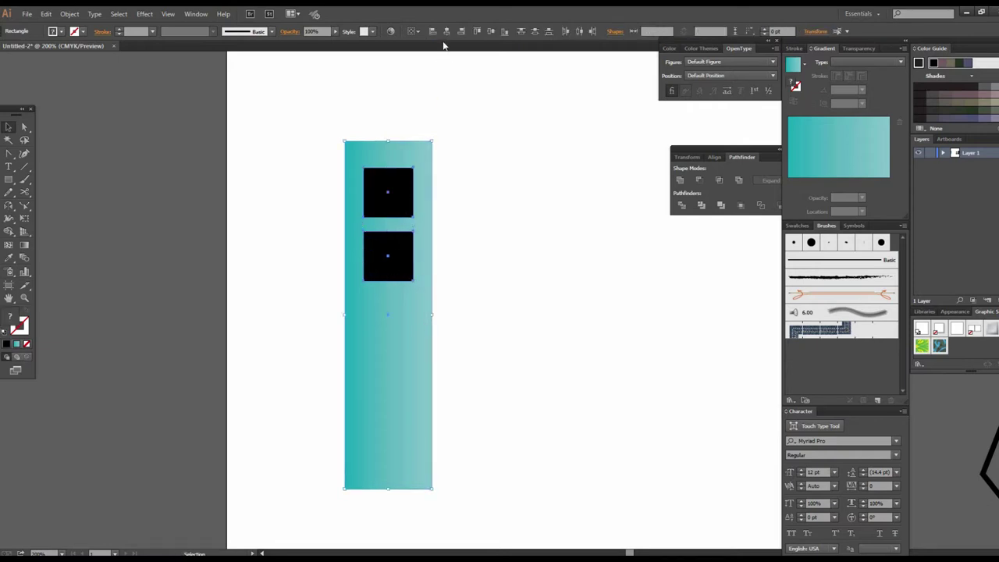
pyautogui.press('a')
pyautogui.click(387, 257)
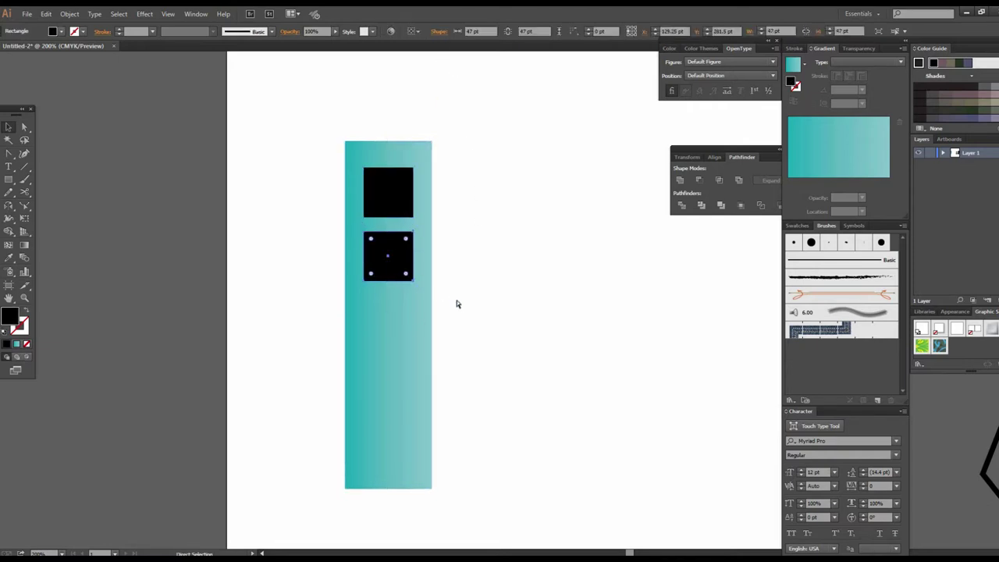
pyautogui.press('v')
pyautogui.moveTo(402, 248); pyautogui.dragTo(400, 393)
pyautogui.keyDown('shift'); pyautogui.click(396, 185); pyautogui.keyUp('shift')
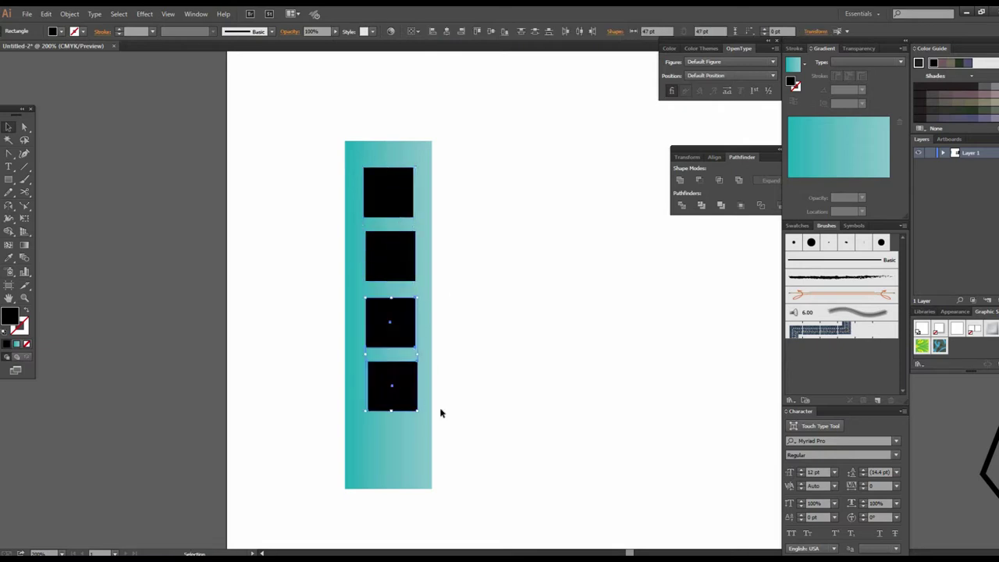
# Alt-drag more black square copies down the bar until there are five
pyautogui.click(531, 401)
pyautogui.moveTo(531, 402); pyautogui.dragTo(508, 379)
pyautogui.hotkey('ctrl', '-')
pyautogui.scroll(1, 482, 413)
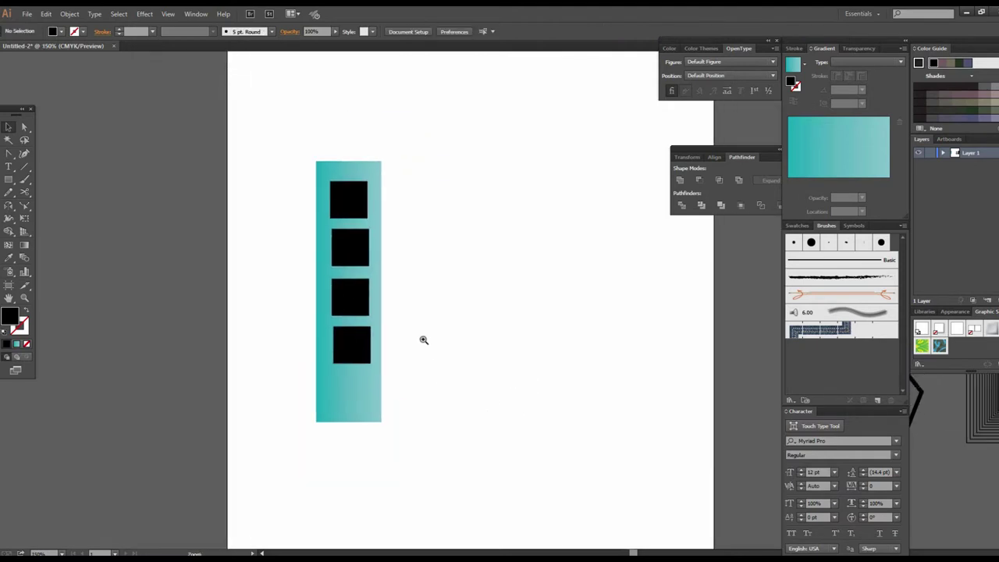
pyautogui.hotkey('ctrl', '+')
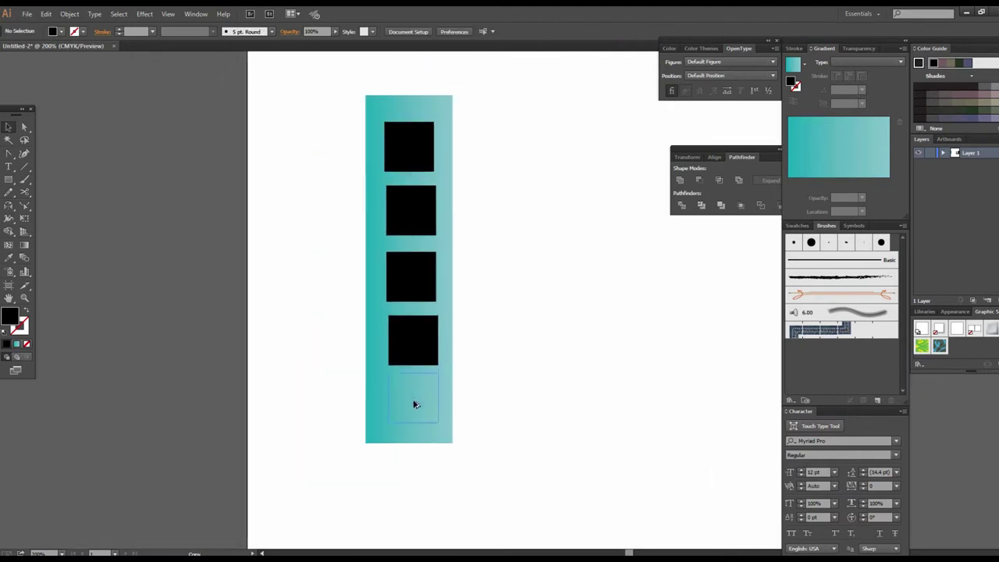
pyautogui.click(415, 406)
pyautogui.hotkey('ctrl', 'shift', ']')
# Centre the bar and five squares horizontally, undoing a trial horizontal distribution
pyautogui.click(512, 357)
pyautogui.hotkey('ctrl', '-')
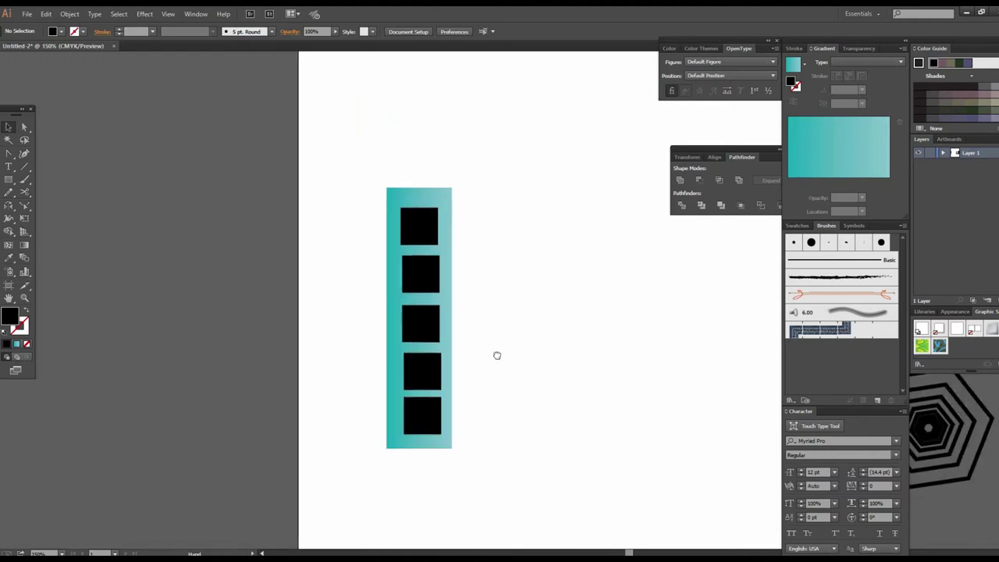
pyautogui.moveTo(458, 329); pyautogui.dragTo(517, 473)
pyautogui.click(448, 30)
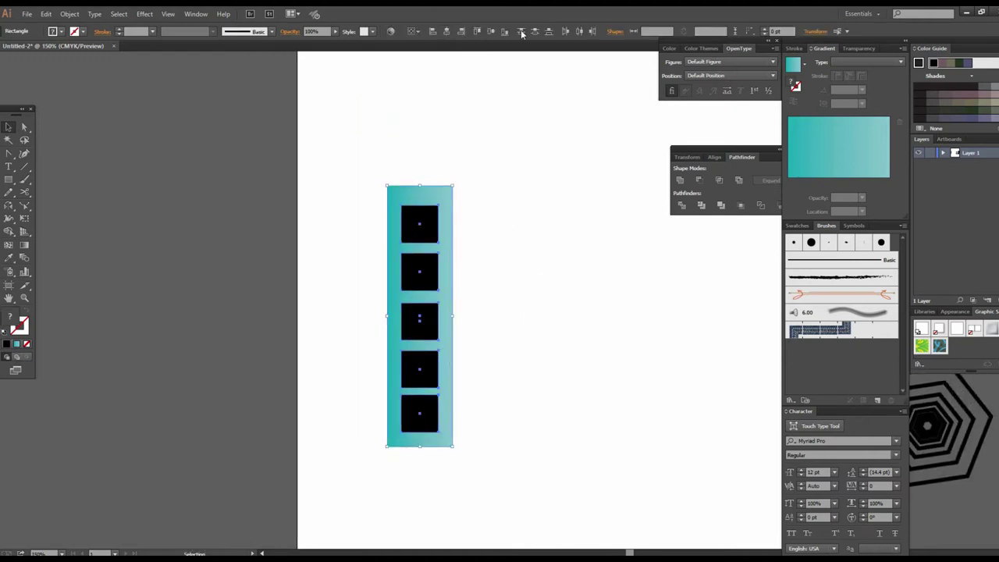
pyautogui.click(565, 31)
pyautogui.hotkey('ctrl', 'z')
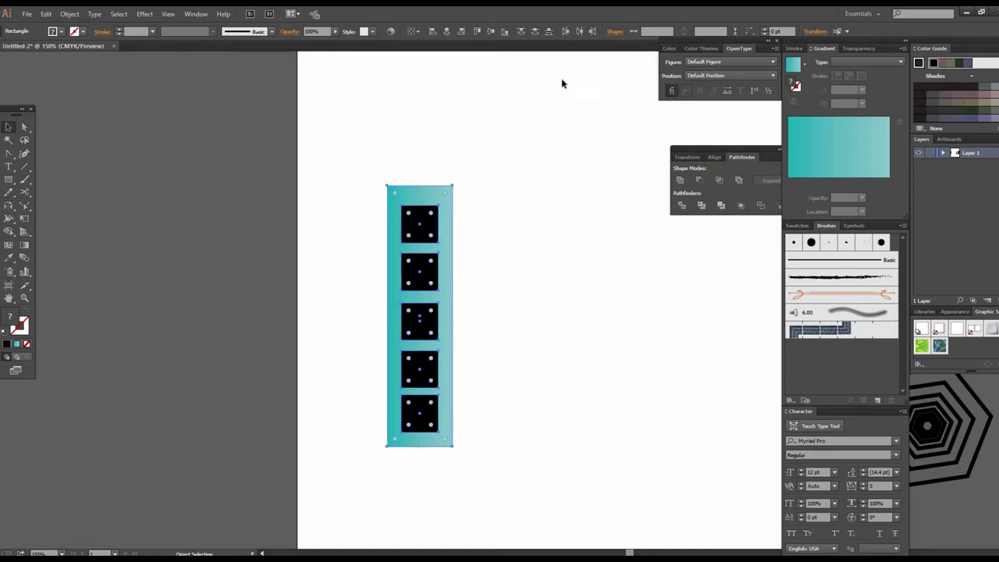
pyautogui.click(506, 298)
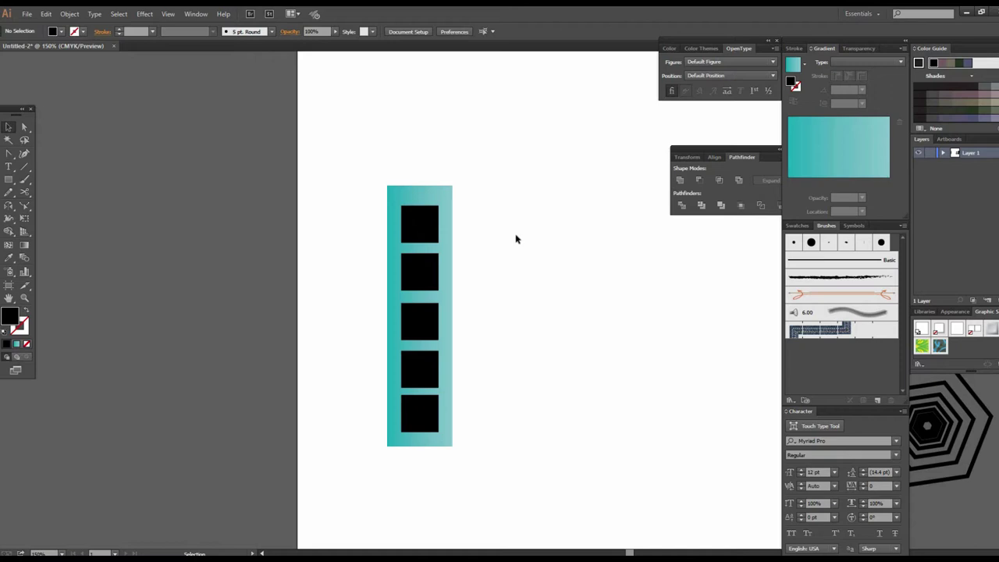
# Marquee-select the teal bar with its five squares and Alt-drag a duplicate rightward
pyautogui.scroll(-2, 459, 297)
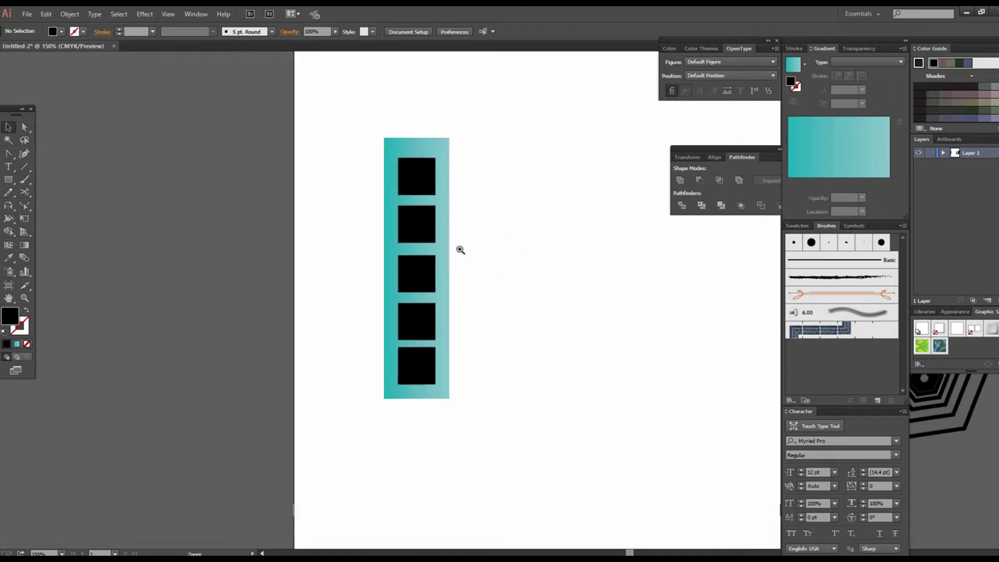
pyautogui.keyDown('alt'); pyautogui.scroll(2, 457, 250); pyautogui.keyUp('alt')
pyautogui.moveTo(457, 276); pyautogui.dragTo(427, 198)
pyautogui.moveTo(347, 108); pyautogui.dragTo(578, 512)
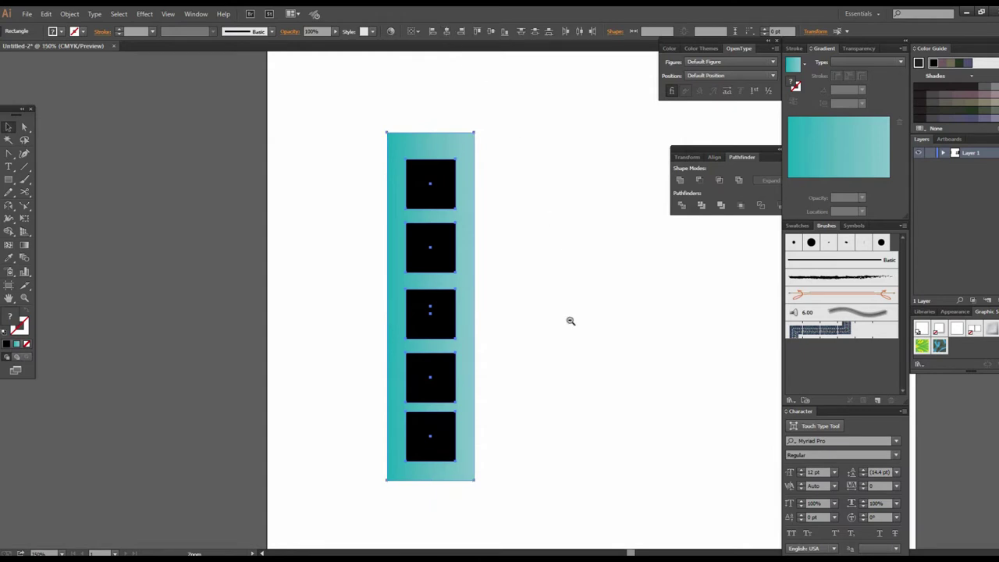
pyautogui.keyDown('alt'); pyautogui.scroll(-2, 546, 343); pyautogui.keyUp('alt')
pyautogui.moveTo(371, 361); pyautogui.dragTo(549, 359)
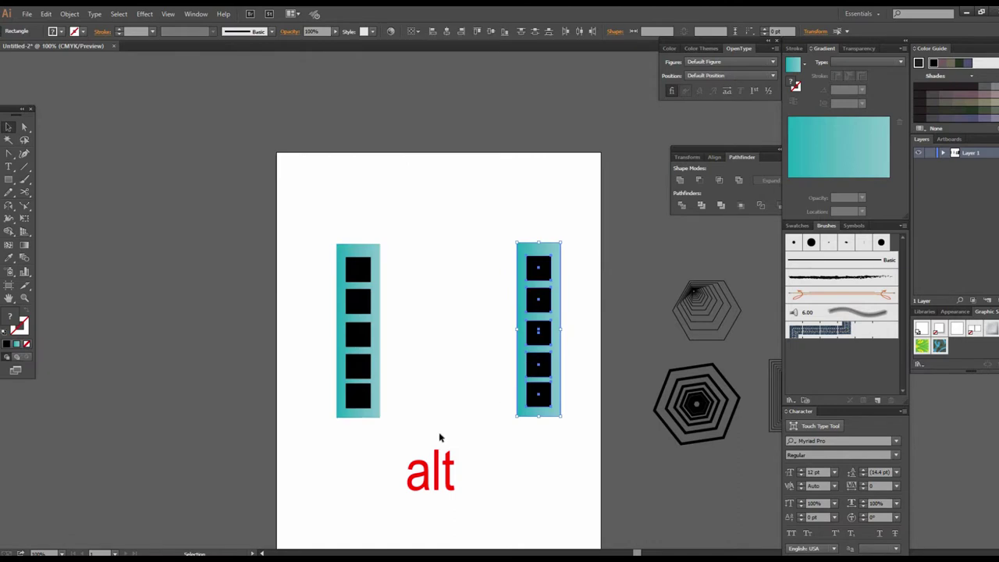
# Copy a bar to the top, rotate it 90° horizontal, and stretch it across both columns
pyautogui.click(406, 378)
pyautogui.moveTo(467, 235); pyautogui.dragTo(602, 503)
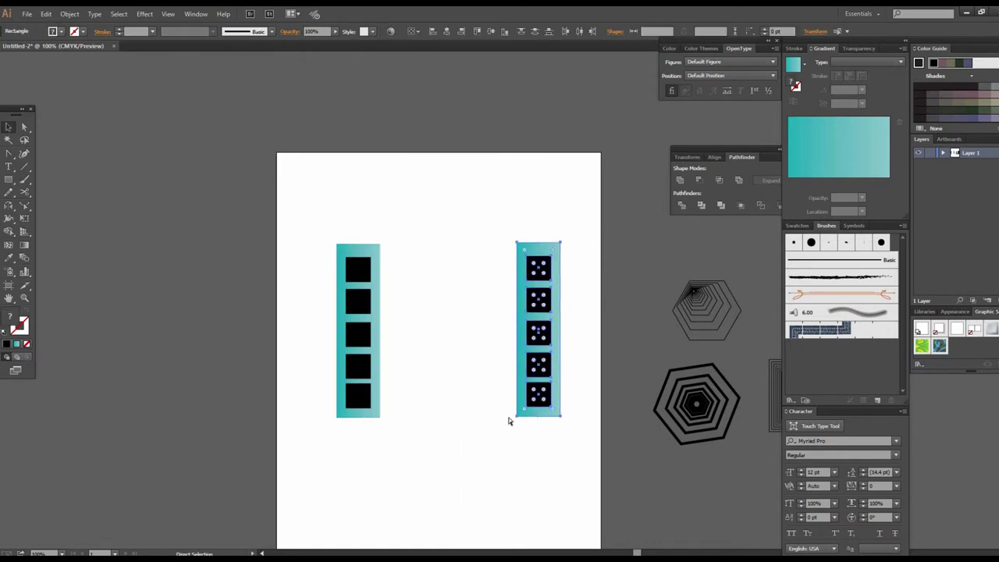
pyautogui.moveTo(320, 217); pyautogui.dragTo(456, 463)
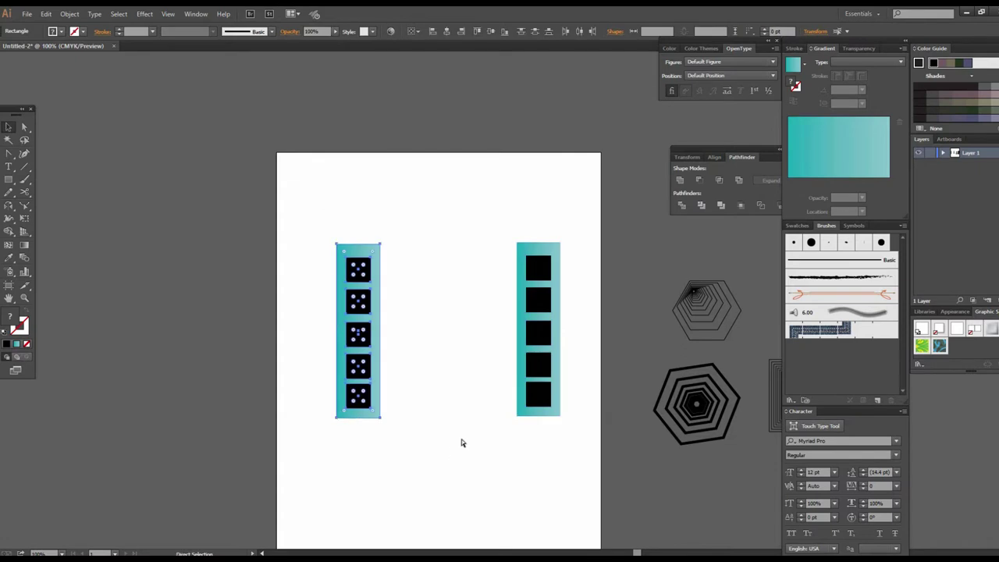
pyautogui.scroll(-3, 461, 373)
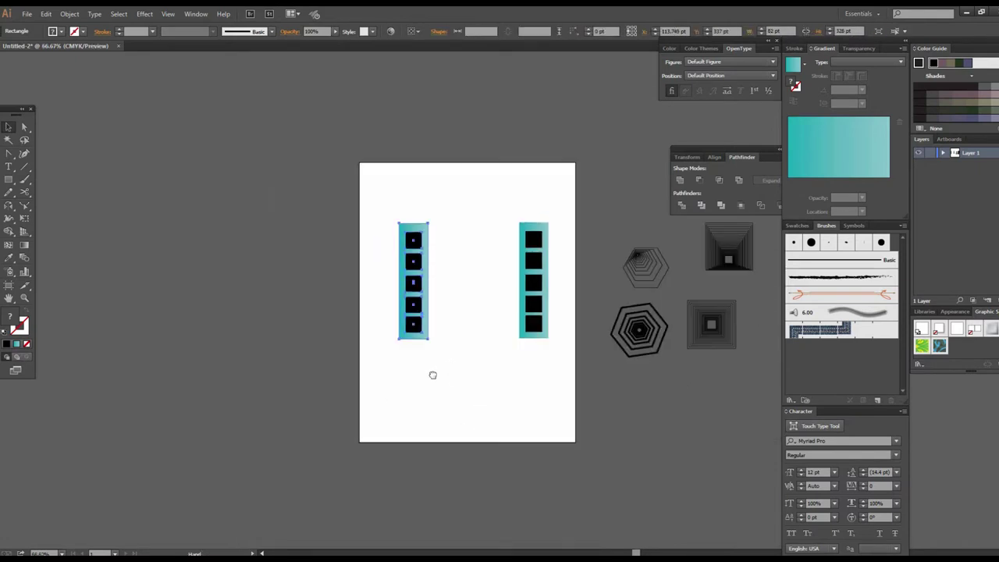
pyautogui.scroll(3, 453, 328)
pyautogui.scroll(1, 463, 307)
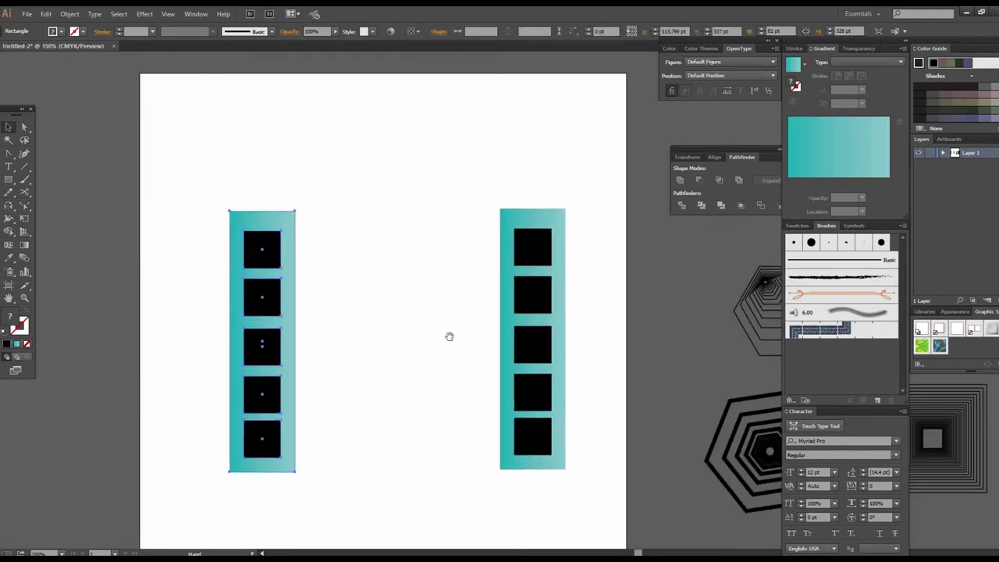
pyautogui.scroll(-1, 523, 323)
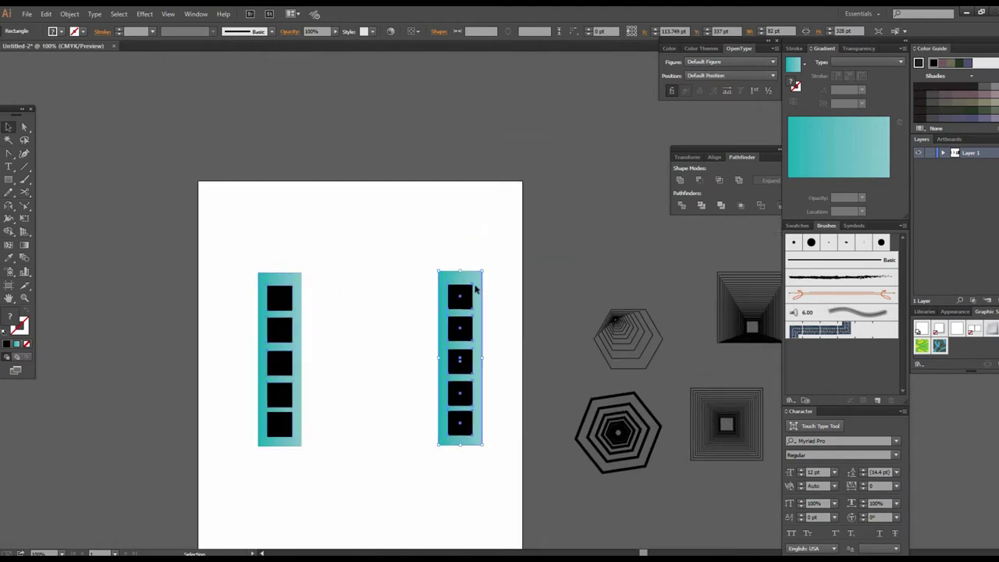
pyautogui.moveTo(475, 287); pyautogui.dragTo(363, 114)
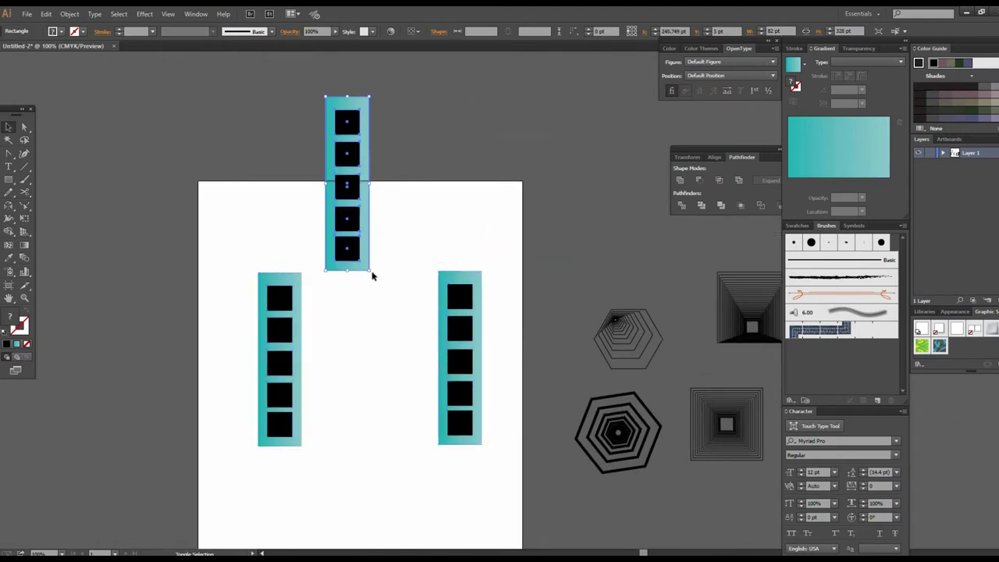
pyautogui.moveTo(373, 273); pyautogui.dragTo(457, 151)
pyautogui.moveTo(397, 186)
pyautogui.mouseDown()
pyautogui.moveTo(412, 244)
pyautogui.moveTo(482, 254)
pyautogui.mouseUp()
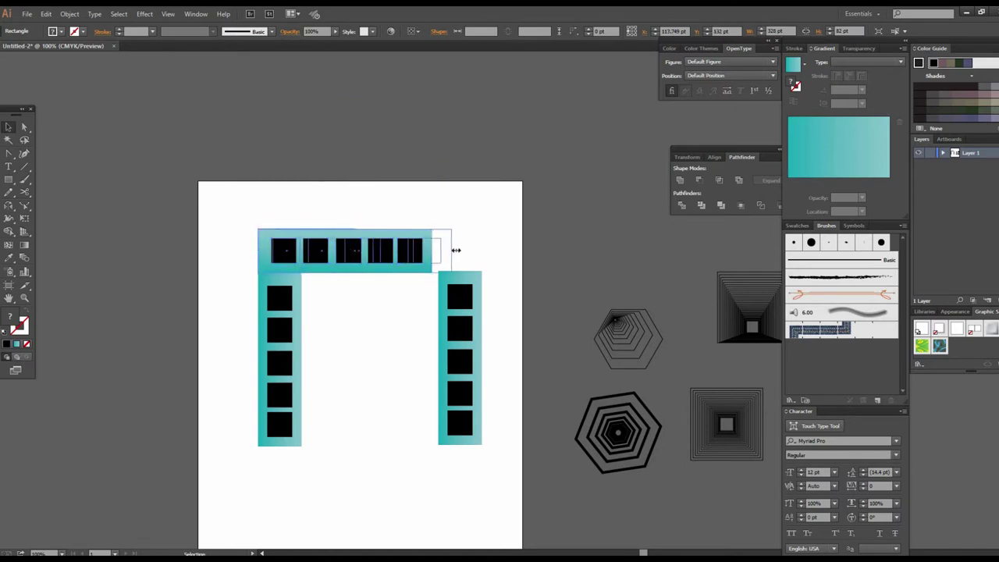
pyautogui.moveTo(481, 254); pyautogui.dragTo(484, 253)
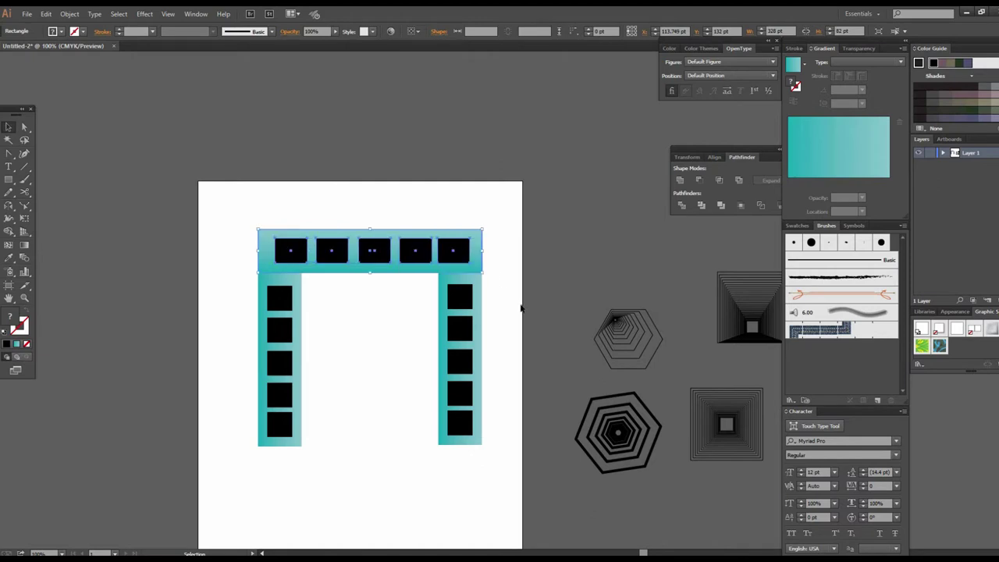
# Bring both side columns to the front with Arrange > Bring to Front
pyautogui.click(525, 311)
pyautogui.hotkey('ctrl', '=')
pyautogui.keyDown('alt'); pyautogui.click(455, 297); pyautogui.keyUp('alt')
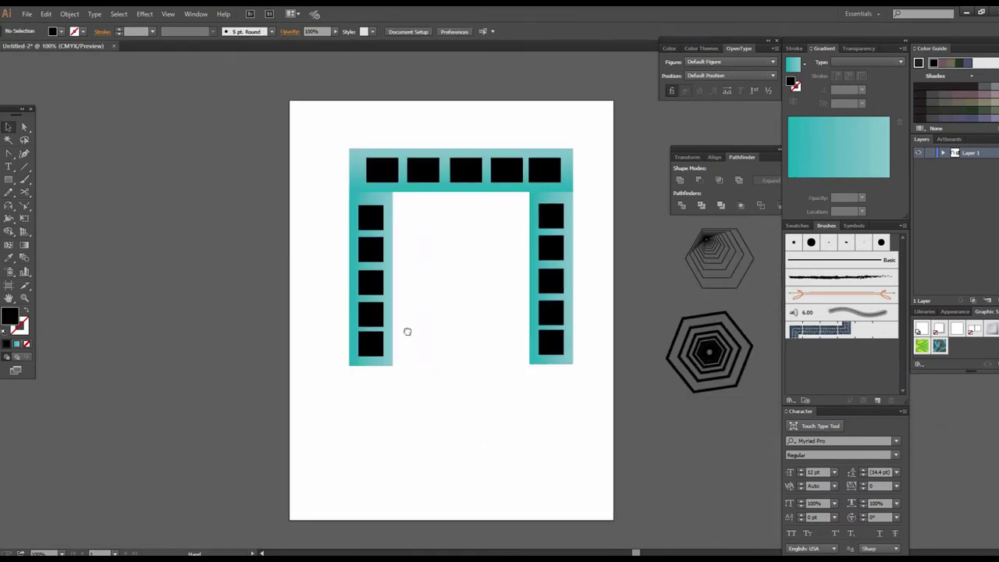
pyautogui.click(469, 308)
pyautogui.keyDown('shift'); pyautogui.click(294, 307); pyautogui.keyUp('shift')
pyautogui.rightClick(295, 306)
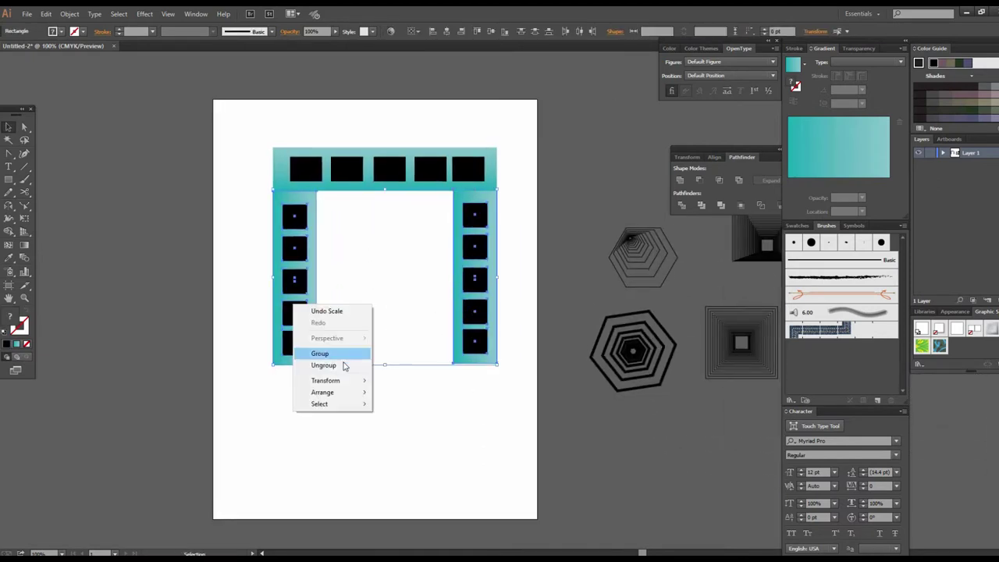
pyautogui.click(394, 392)
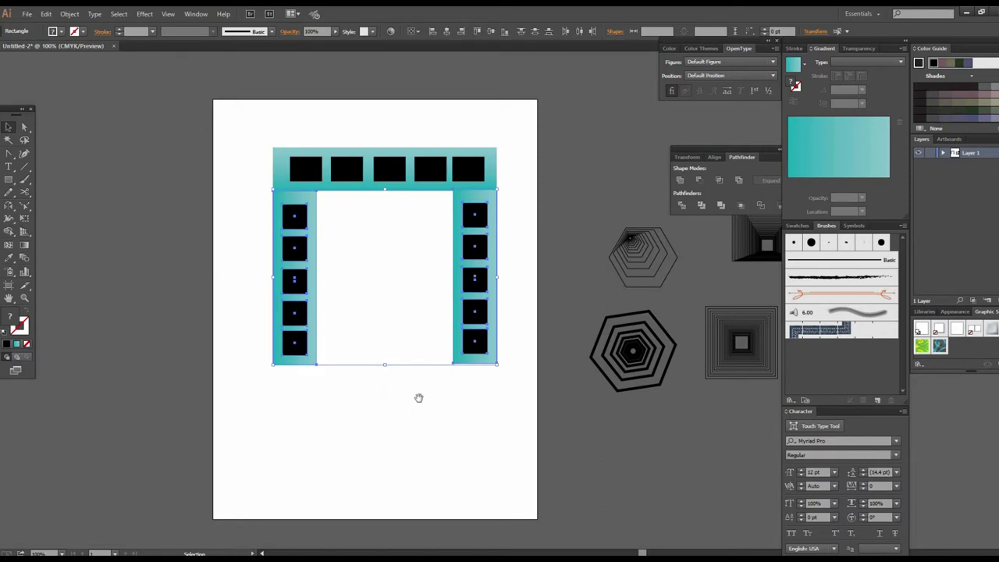
pyautogui.click(421, 416)
# Widen the artboard to the left using the Artboard tool
pyautogui.moveTo(429, 361); pyautogui.dragTo(389, 393)
pyautogui.keyDown('alt'); pyautogui.click(444, 332); pyautogui.keyUp('alt')
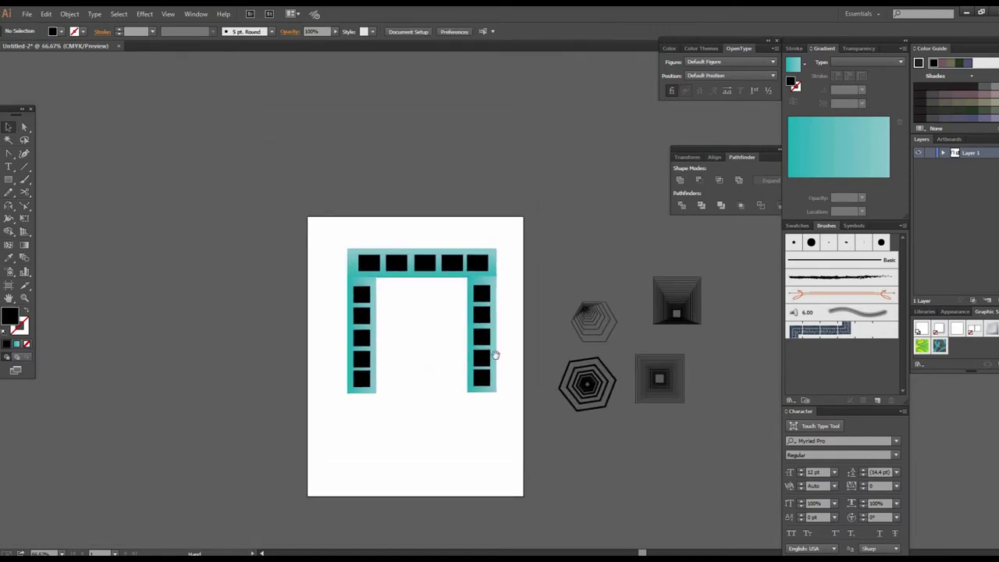
pyautogui.click(9, 285)
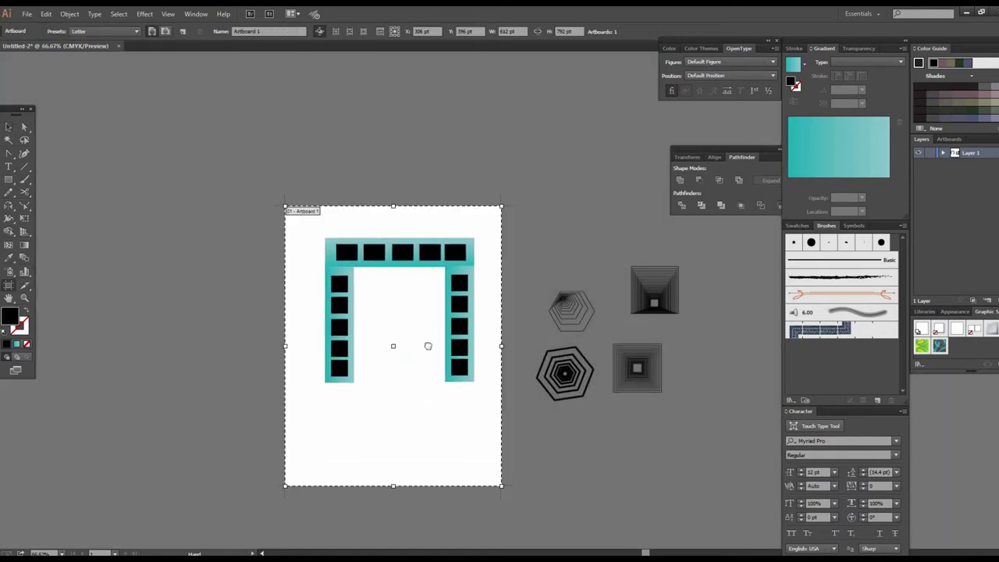
pyautogui.moveTo(469, 354); pyautogui.dragTo(422, 355)
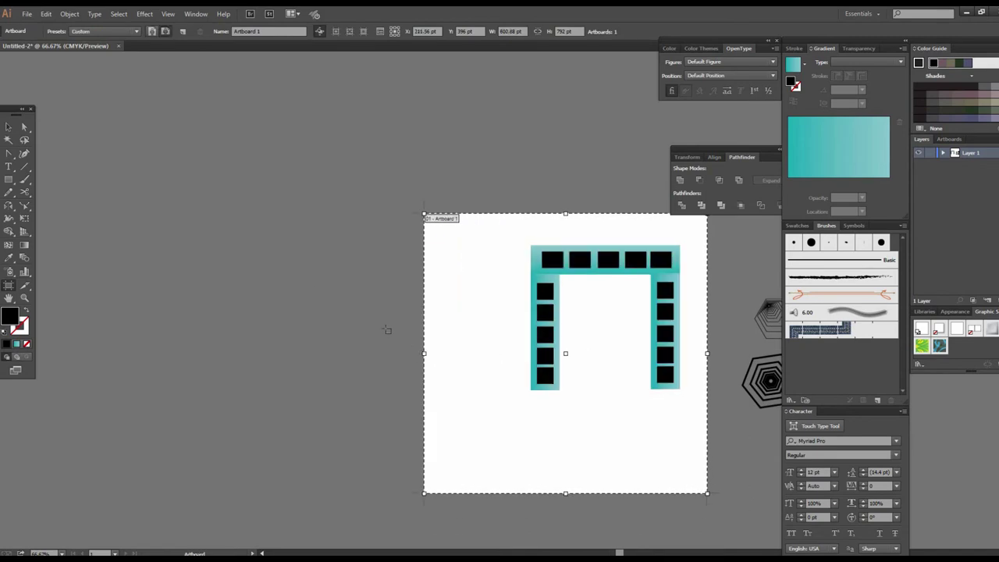
pyautogui.press('v')
# Move the left column farther left and stretch the top bar to meet it
pyautogui.moveTo(537, 343); pyautogui.dragTo(280, 332)
pyautogui.click(350, 249)
pyautogui.moveTo(304, 243); pyautogui.dragTo(257, 244)
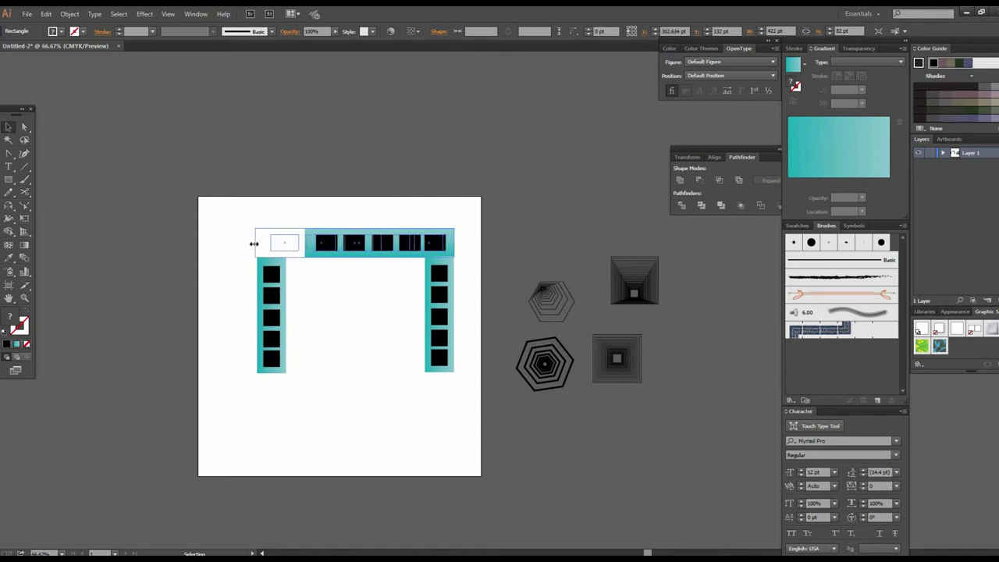
# Select every part of the teal frame and group it with Ctrl+G
pyautogui.click(402, 314)
pyautogui.hotkey('ctrl', '1')
pyautogui.moveTo(183, 168)
pyautogui.mouseDown()
pyautogui.moveTo(515, 466)
pyautogui.moveTo(516, 455)
pyautogui.mouseUp()
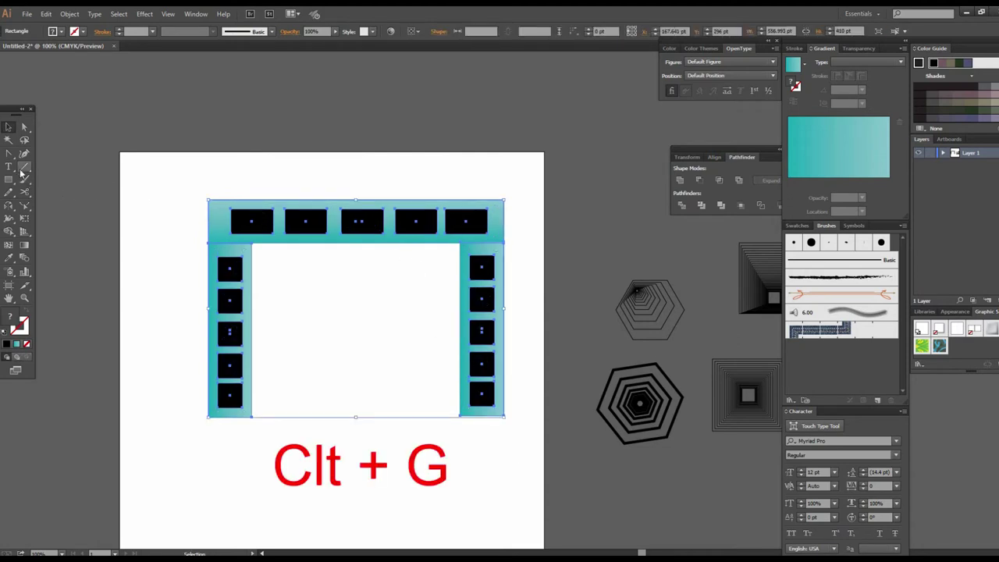
pyautogui.hotkey('ctrl', 'g')
# Scale a smaller copy inside the frame and repeat it with Ctrl+D to nest more frames
pyautogui.moveTo(24, 206); pyautogui.dragTo(63, 205)
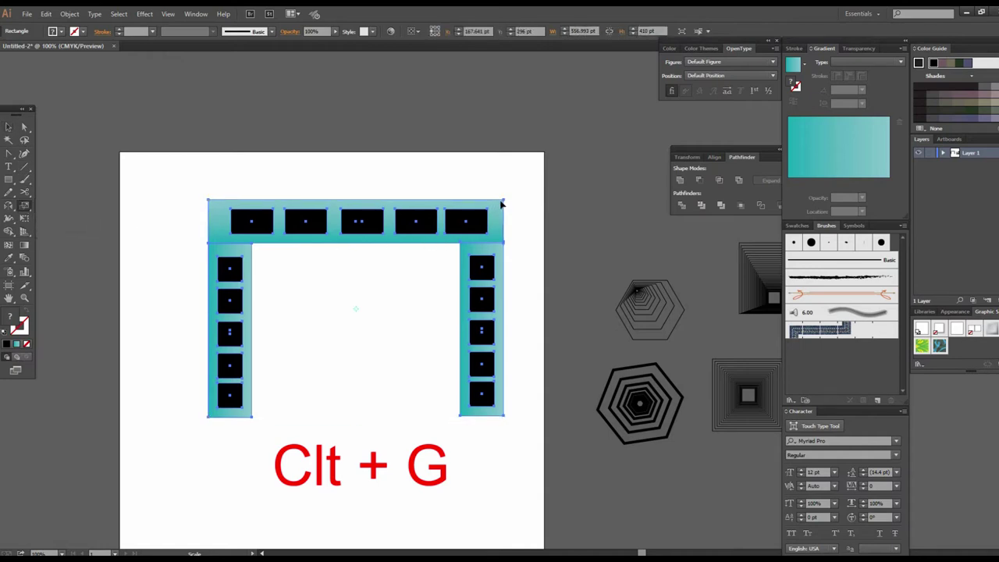
pyautogui.moveTo(502, 203); pyautogui.dragTo(445, 253)
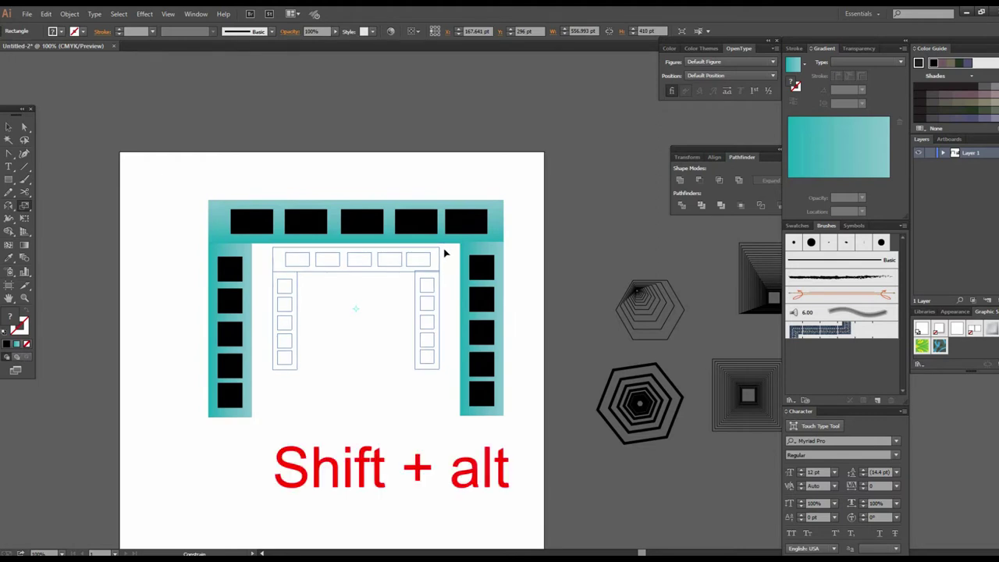
pyautogui.moveTo(446, 253); pyautogui.dragTo(446, 253)
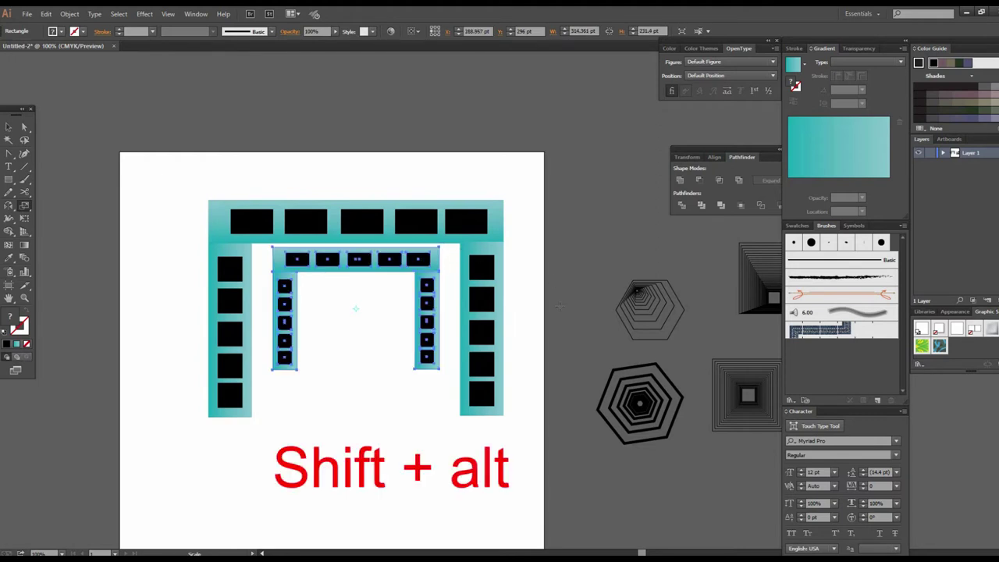
pyautogui.press('v')
pyautogui.hotkey('ctrl', 'd')
pyautogui.hotkey('ctrl', 'd')
pyautogui.hotkey('ctrl', 'd')
pyautogui.hotkey('ctrl', 'd')
pyautogui.hotkey('ctrl', 'd')
pyautogui.hotkey('ctrl', 'd')
pyautogui.click(127, 259)
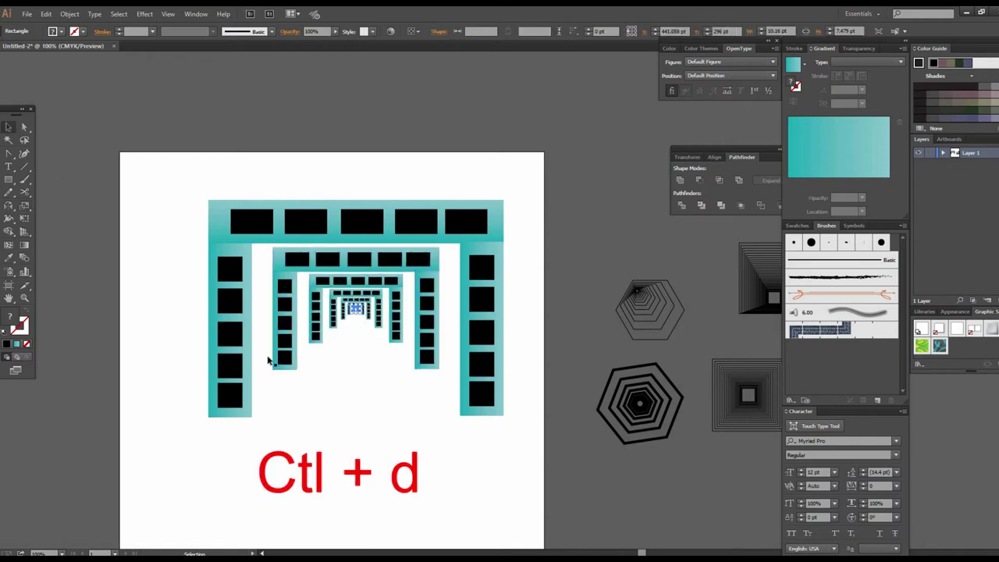
pyautogui.hotkey('ctrl', '-')
pyautogui.hotkey('ctrl', '=')
pyautogui.click(522, 332)
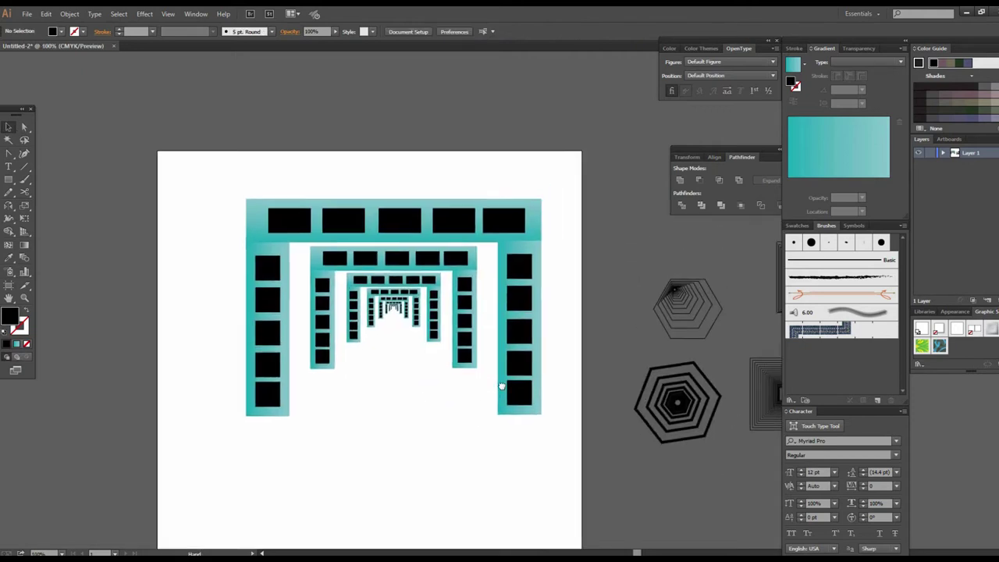
# Zoom in and out on the tunnel, then zoom into an empty area and open the Rectangle tool flyout
pyautogui.click(462, 341)
pyautogui.keyDown('alt'); pyautogui.click(490, 338); pyautogui.keyUp('alt')
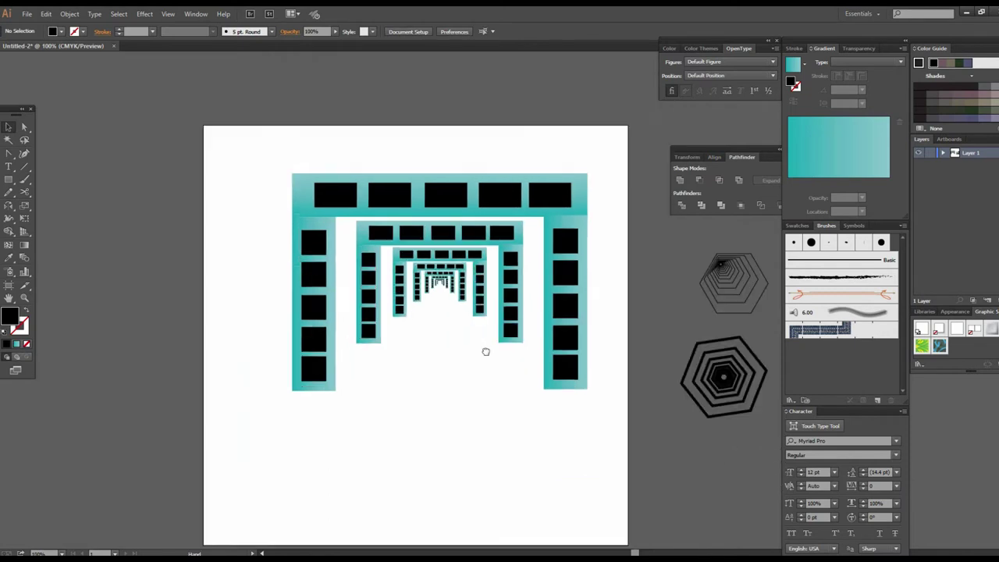
pyautogui.click(491, 341)
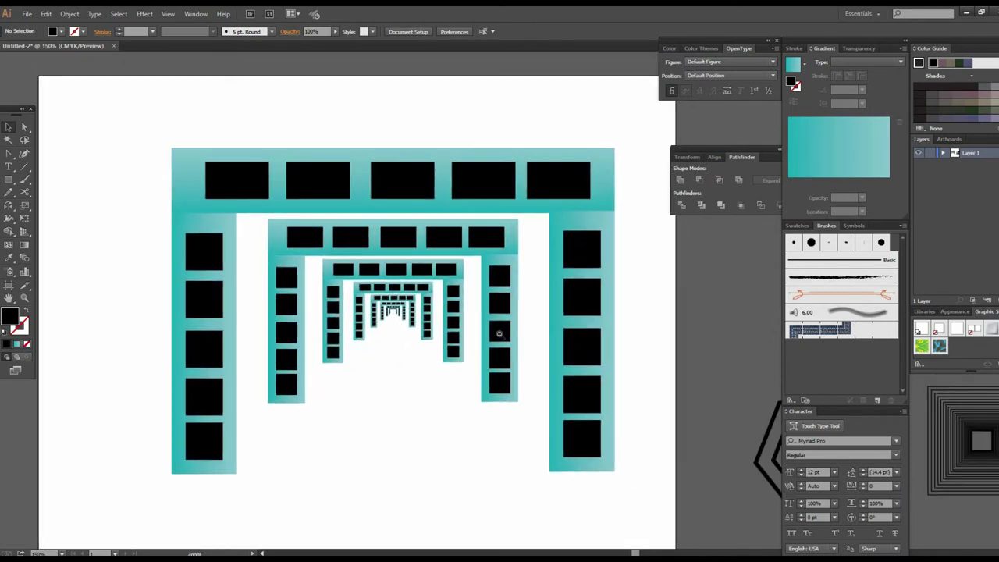
pyautogui.keyDown('alt'); pyautogui.click(499, 334); pyautogui.keyUp('alt')
pyautogui.moveTo(261, 182); pyautogui.dragTo(591, 443)
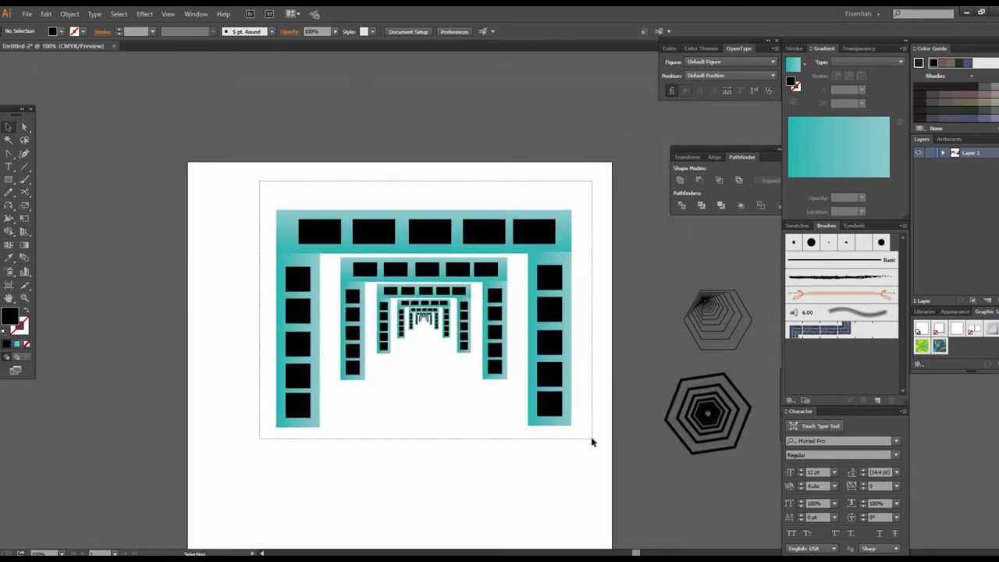
pyautogui.moveTo(403, 312); pyautogui.dragTo(313, 249)
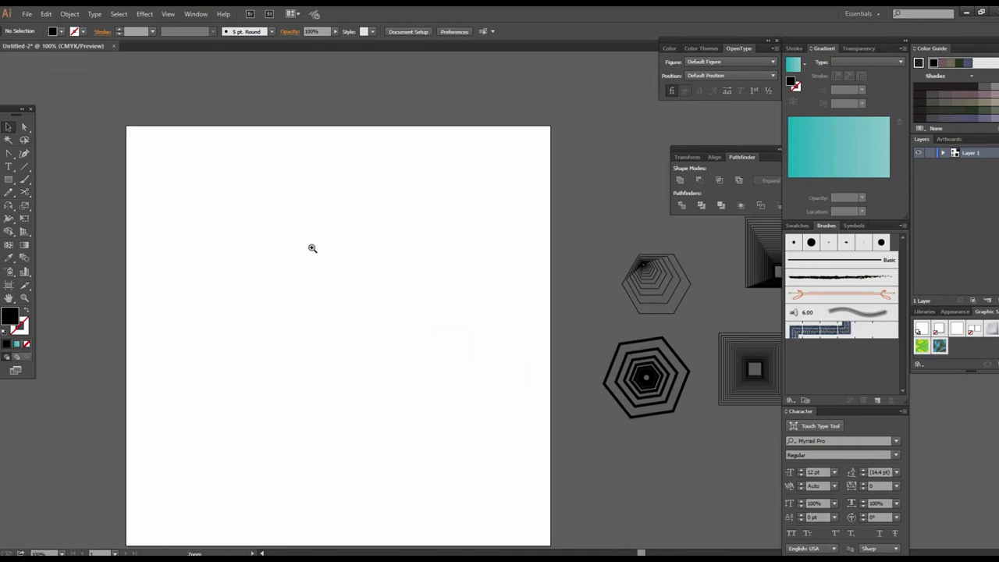
pyautogui.click(312, 248)
pyautogui.click(10, 180)
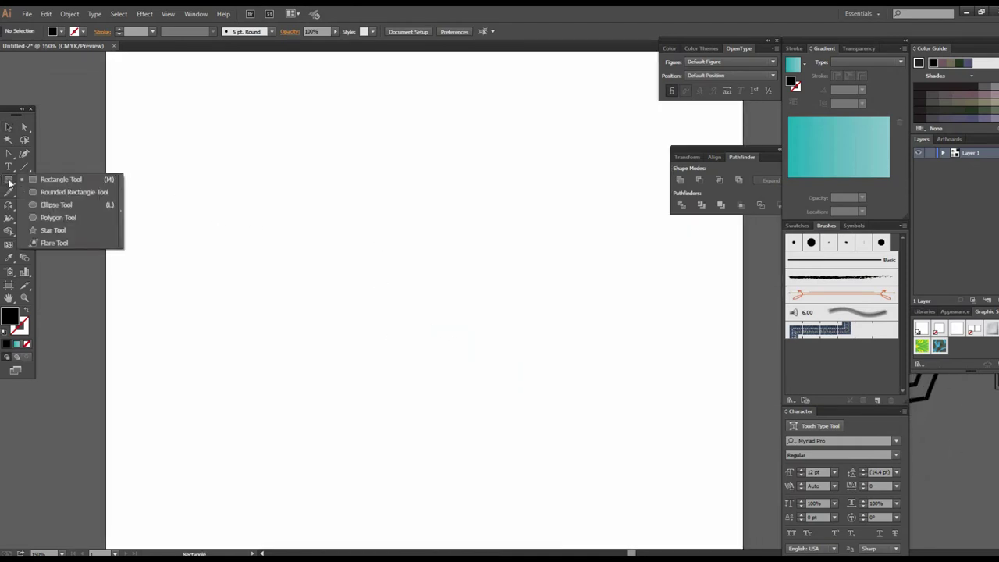
# Draw a large five-pointed star in the page centre with the Star tool
pyautogui.click(47, 231)
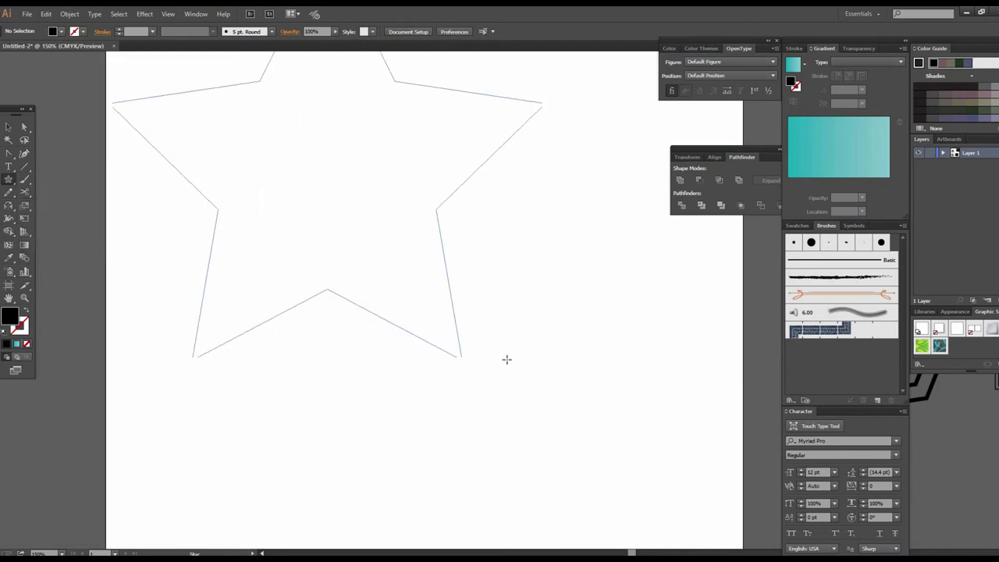
pyautogui.moveTo(351, 191); pyautogui.dragTo(605, 428)
pyautogui.hotkey('ctrl', '-')
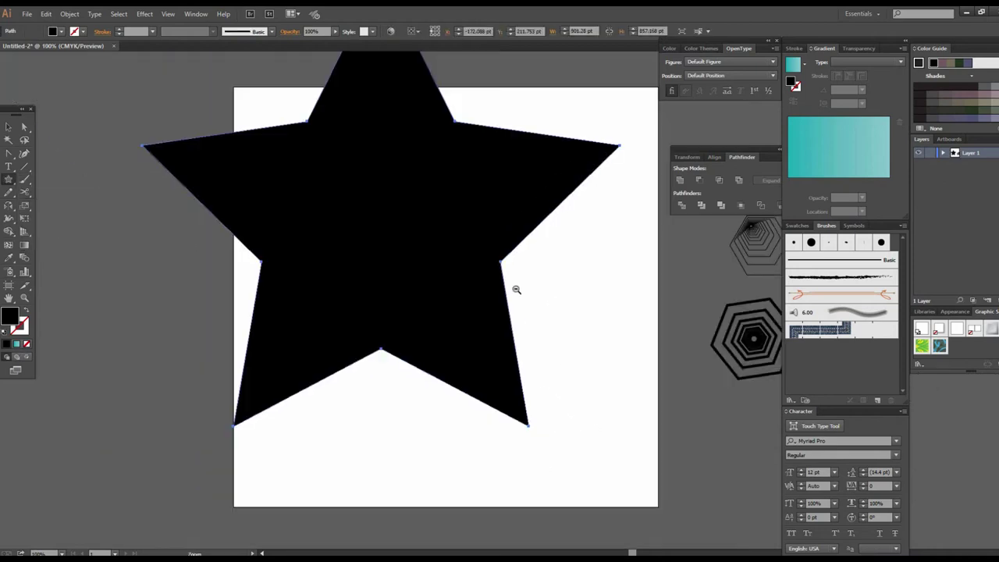
pyautogui.hotkey('ctrl', '-')
# Give the star a black outline, no fill, and a thicker stroke weight
pyautogui.click(83, 31)
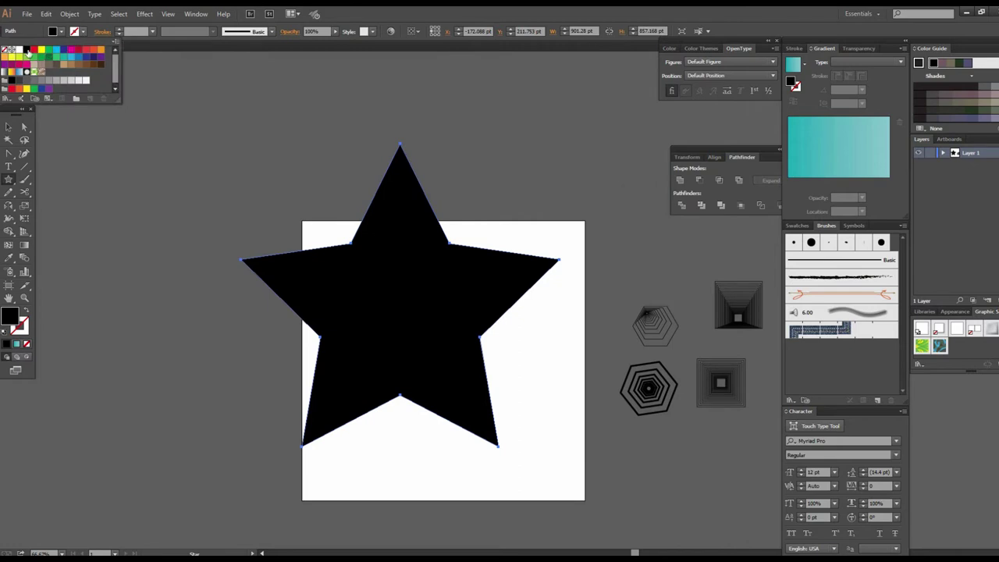
pyautogui.click(26, 49)
pyautogui.click(61, 32)
pyautogui.click(7, 50)
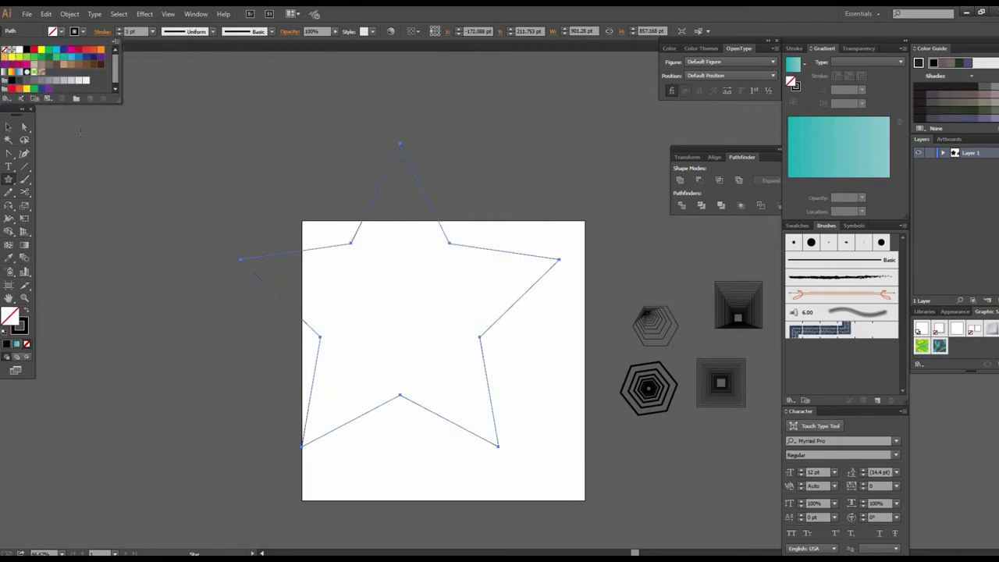
pyautogui.click(152, 32)
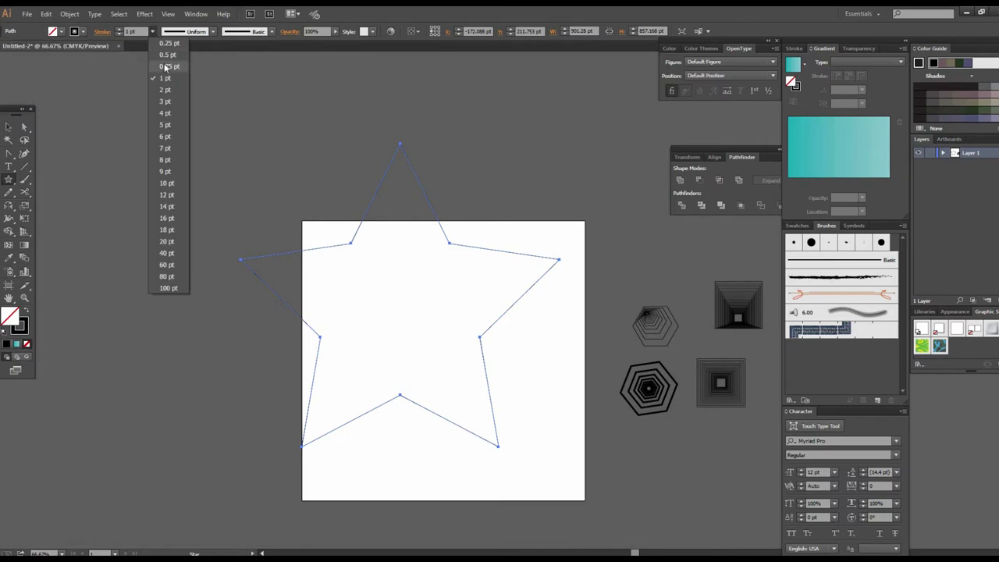
pyautogui.click(166, 103)
# Shrink the star around its centre and move it to the artboard centre
pyautogui.press('v')
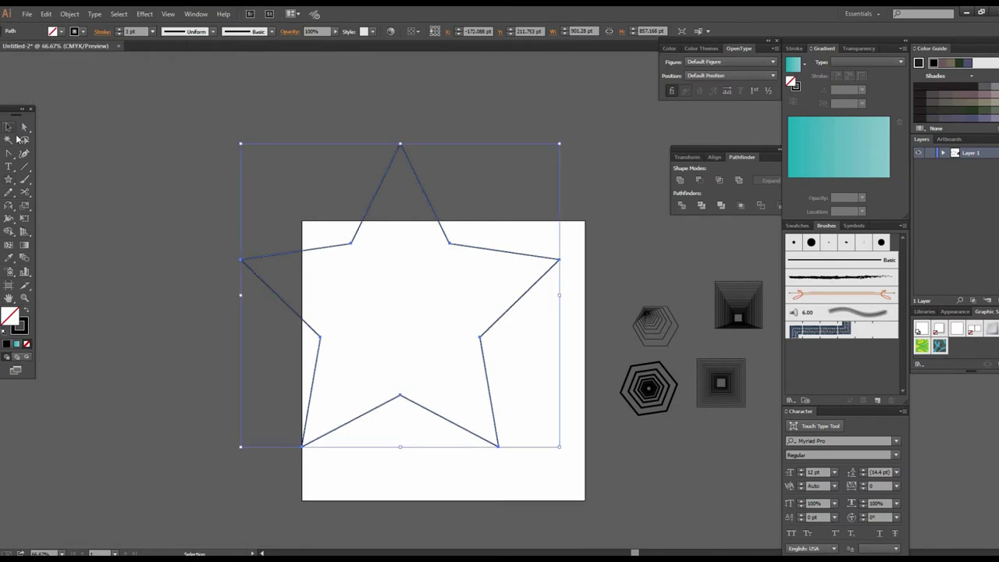
pyautogui.moveTo(559, 144); pyautogui.dragTo(455, 243)
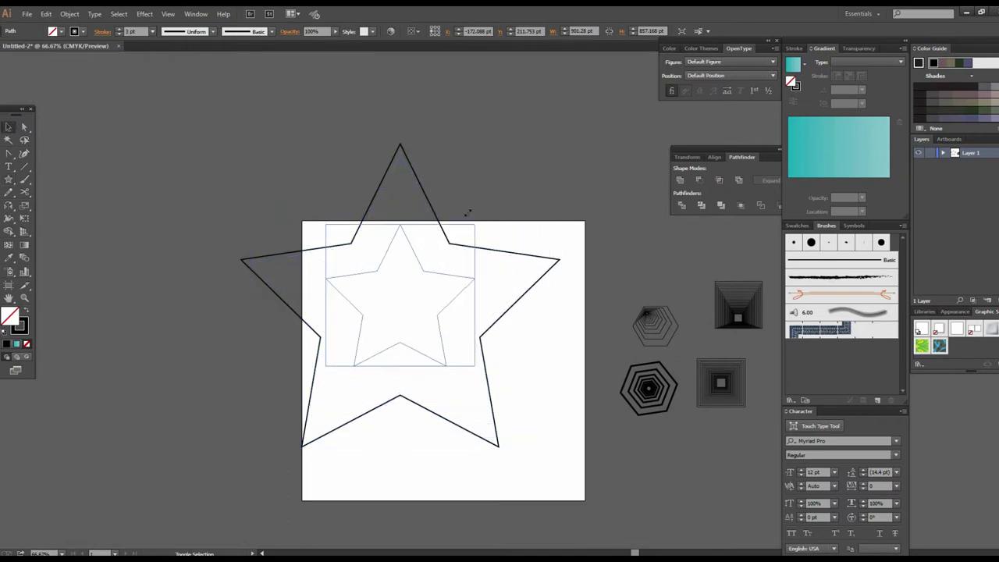
pyautogui.moveTo(470, 320); pyautogui.dragTo(417, 269)
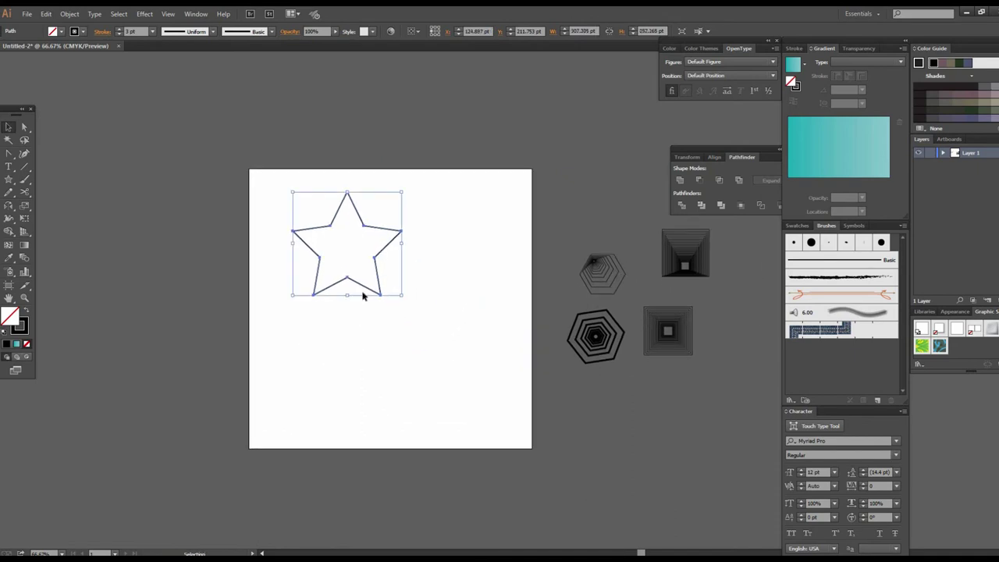
pyautogui.moveTo(366, 292)
pyautogui.mouseDown()
pyautogui.moveTo(420, 340)
pyautogui.moveTo(468, 363)
pyautogui.mouseUp()
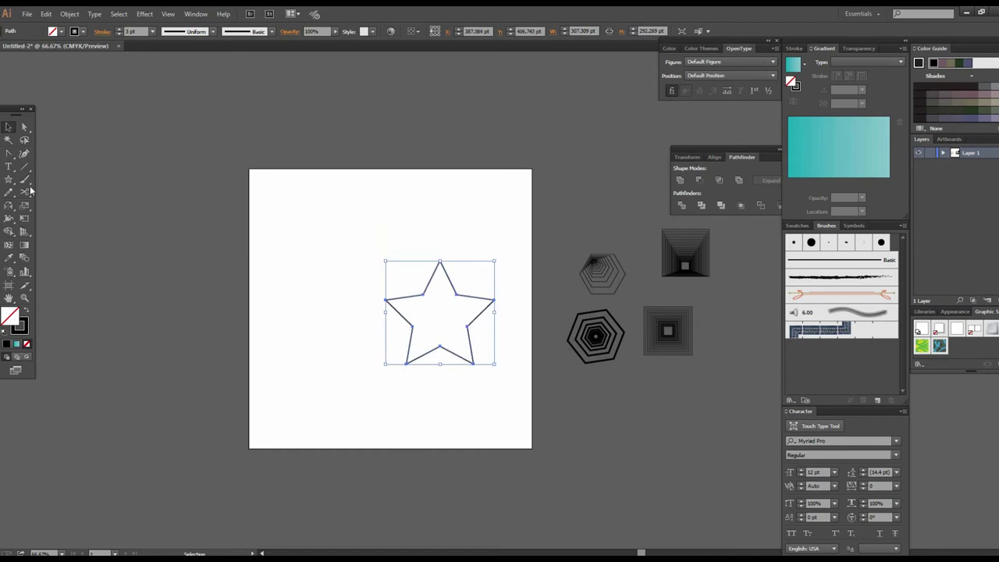
# Scale a downward-stretched copy of the star and repeat it with Ctrl+D to stack copies
pyautogui.click(25, 205)
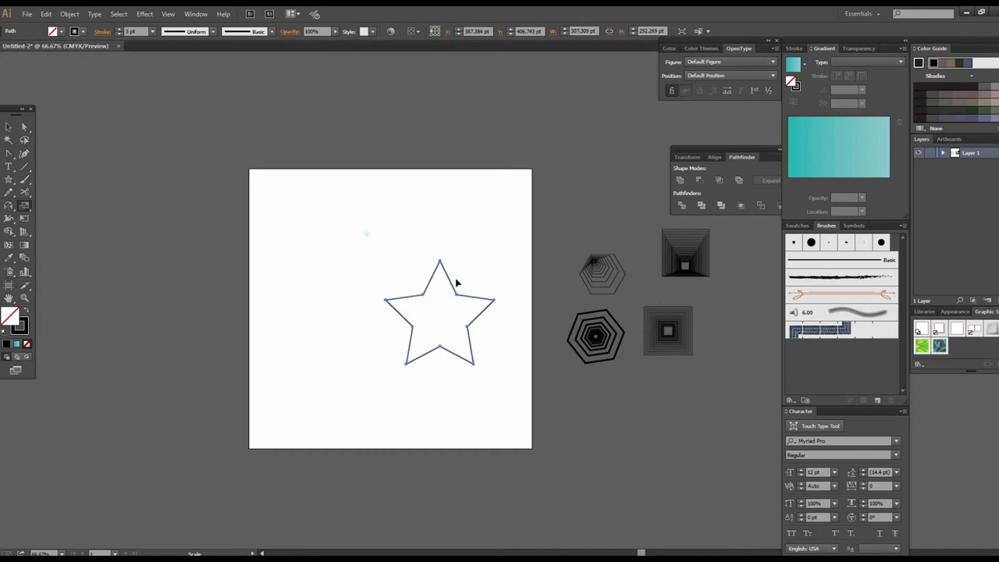
pyautogui.moveTo(441, 264); pyautogui.dragTo(442, 293)
pyautogui.hotkey('ctrl', 'z')
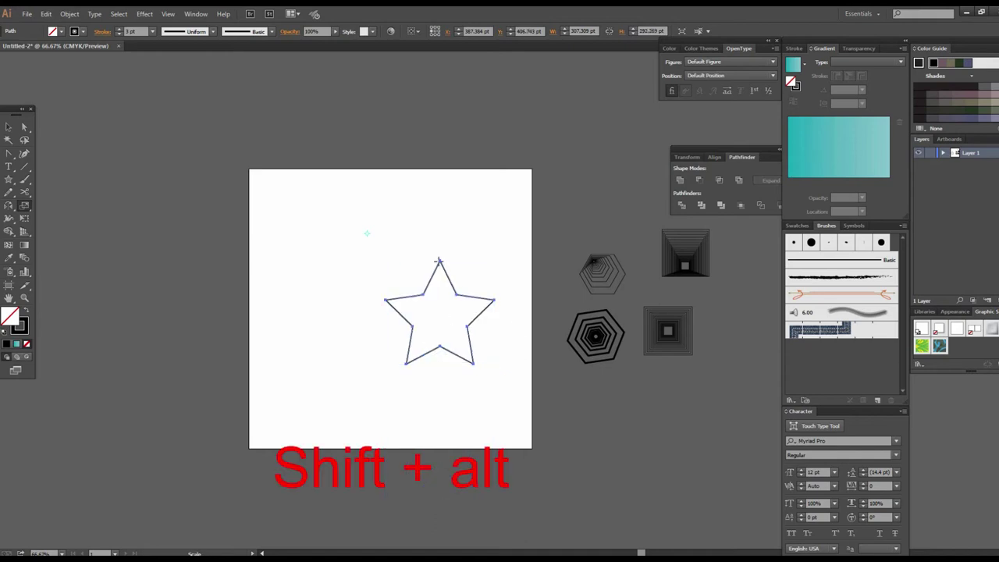
pyautogui.moveTo(439, 260); pyautogui.dragTo(446, 271)
pyautogui.press('v')
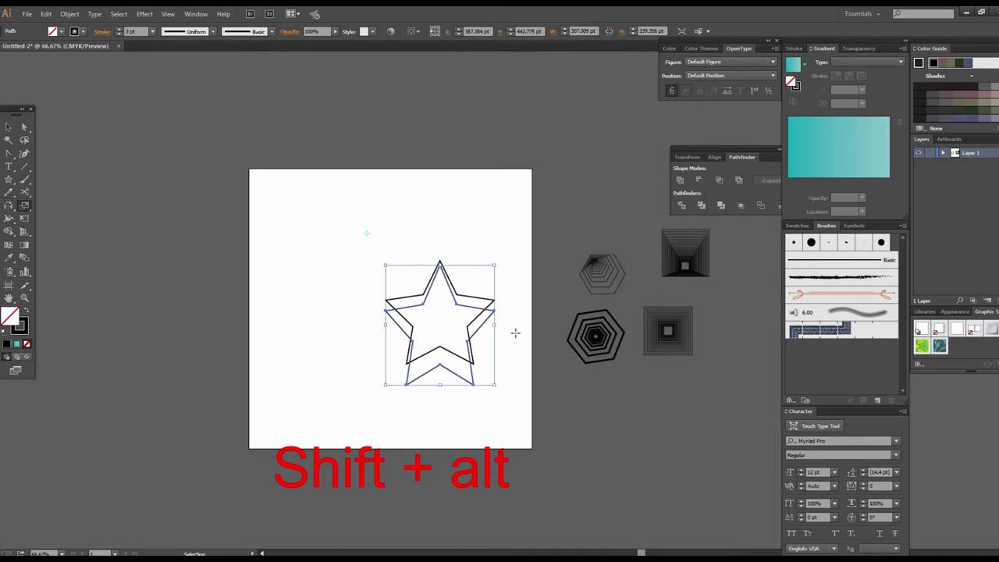
pyautogui.hotkey('ctrl', 'd')
pyautogui.hotkey('ctrl', 'd')
pyautogui.hotkey('ctrl', 'd')
pyautogui.hotkey('ctrl', 'd')
pyautogui.hotkey('ctrl', 'd')
pyautogui.hotkey('ctrl', 'd')
pyautogui.hotkey('ctrl', 'd')
pyautogui.hotkey('ctrl', 'd')
# Zoom out, marquee-select the whole star stack and delete it
pyautogui.moveTo(513, 357); pyautogui.dragTo(463, 217)
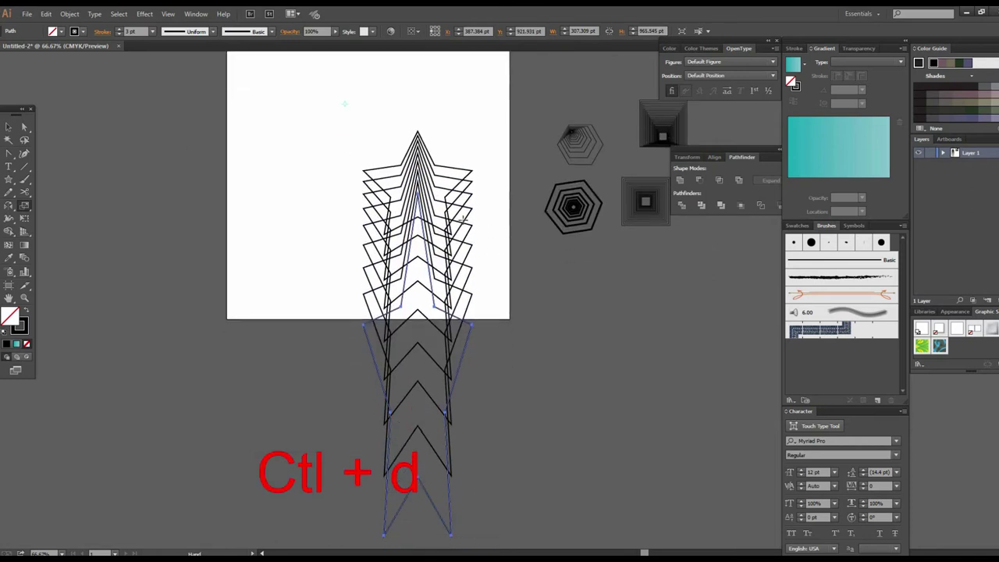
pyautogui.click(593, 368)
pyautogui.hotkey('ctrl', '-')
pyautogui.hotkey('ctrl', '-')
pyautogui.moveTo(526, 338); pyautogui.dragTo(521, 358)
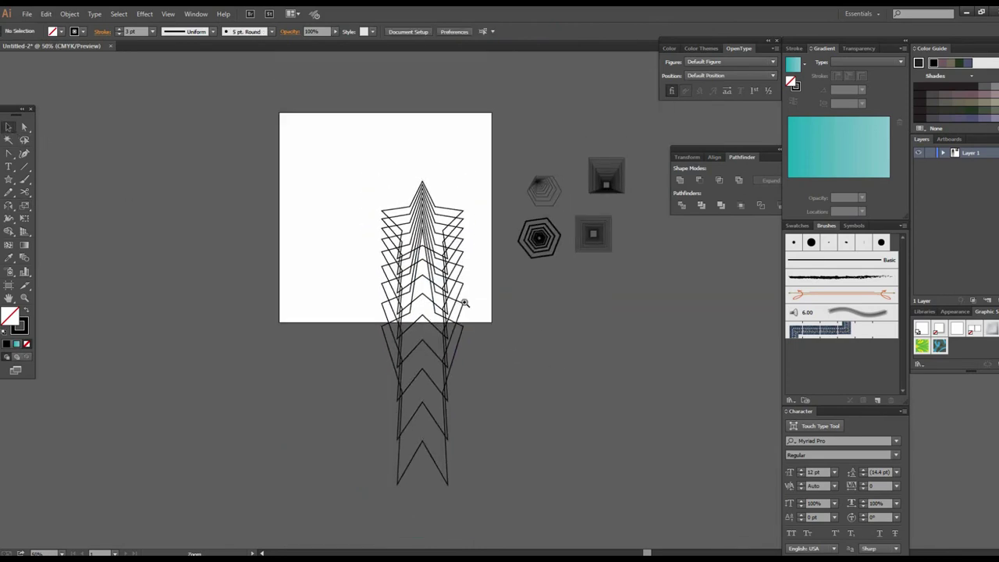
pyautogui.hotkey('ctrl', '+')
pyautogui.hotkey('ctrl', '-')
pyautogui.moveTo(427, 201)
pyautogui.mouseDown()
pyautogui.moveTo(411, 219)
pyautogui.moveTo(513, 416)
pyautogui.moveTo(499, 505)
pyautogui.mouseUp()
pyautogui.press('Delete')
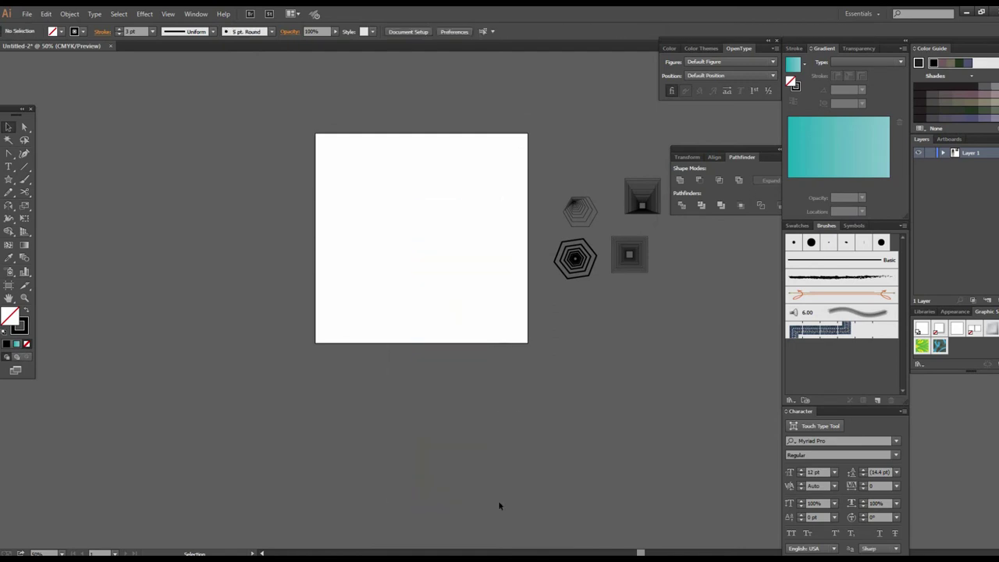
pyautogui.click(474, 279)
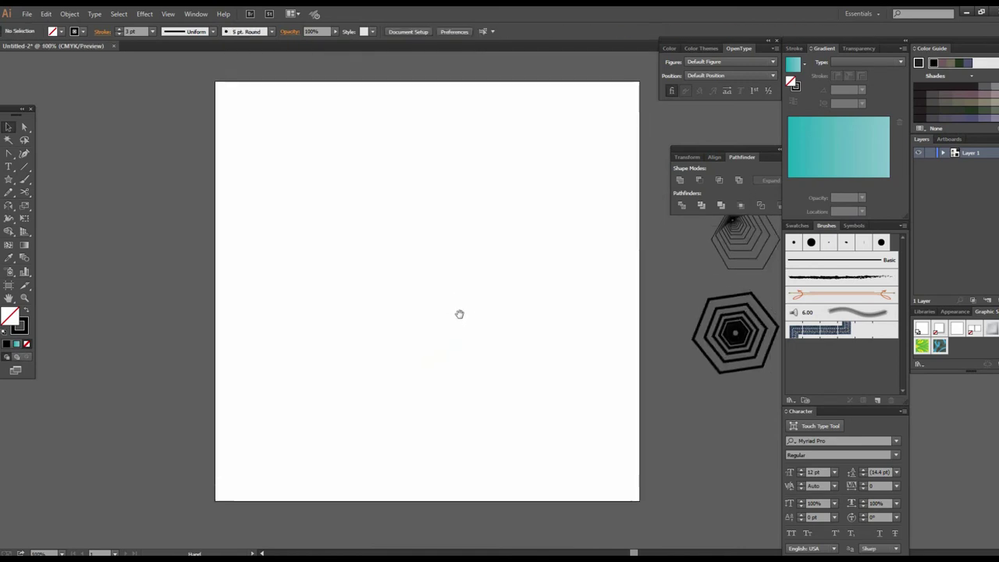
# Draw a rounded square and nest progressively smaller scaled copies inside it using Ctrl+D
pyautogui.click(8, 181)
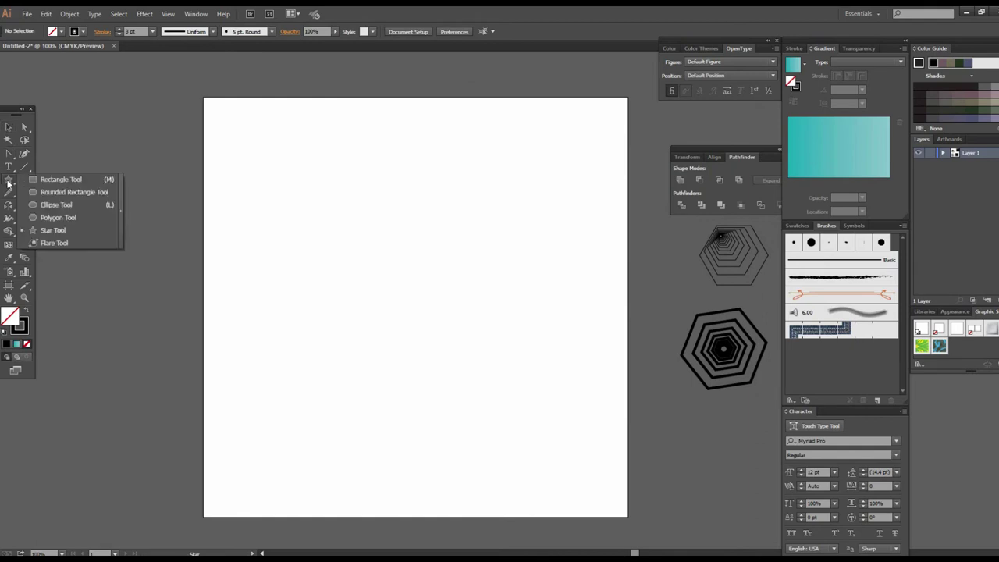
pyautogui.click(58, 191)
pyautogui.moveTo(397, 228); pyautogui.dragTo(607, 436)
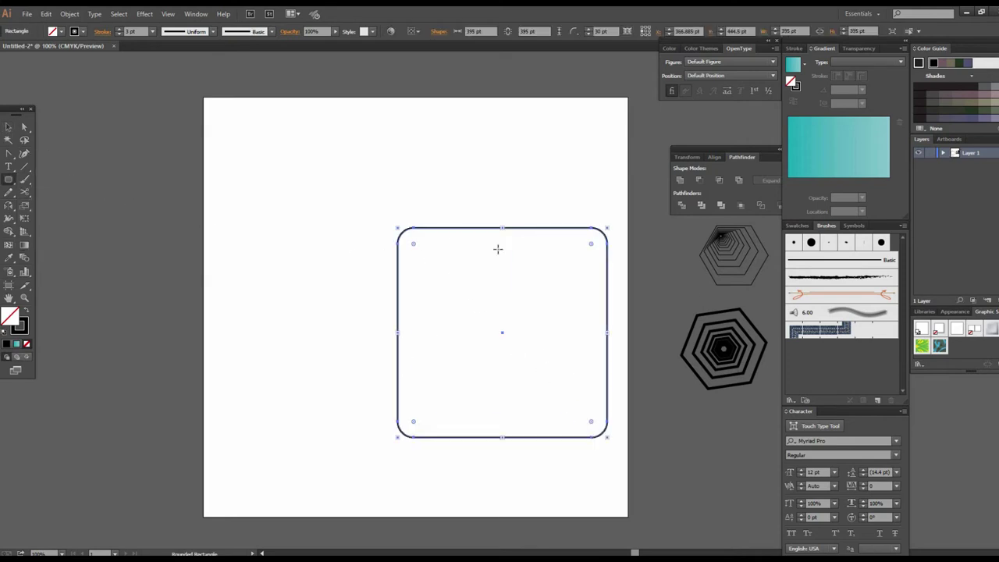
pyautogui.click(25, 205)
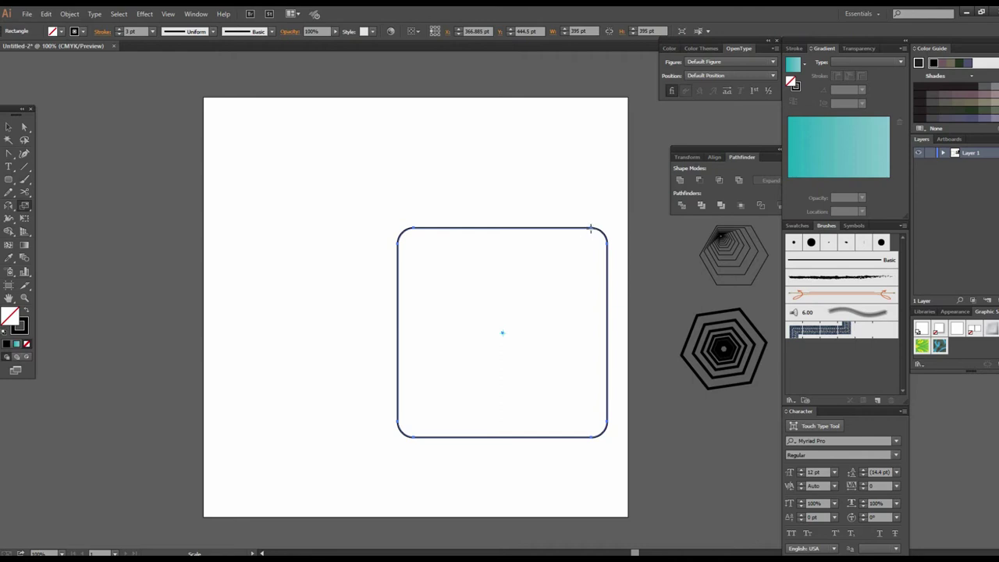
pyautogui.moveTo(589, 229); pyautogui.dragTo(581, 253)
pyautogui.hotkey('ctrl', 'z')
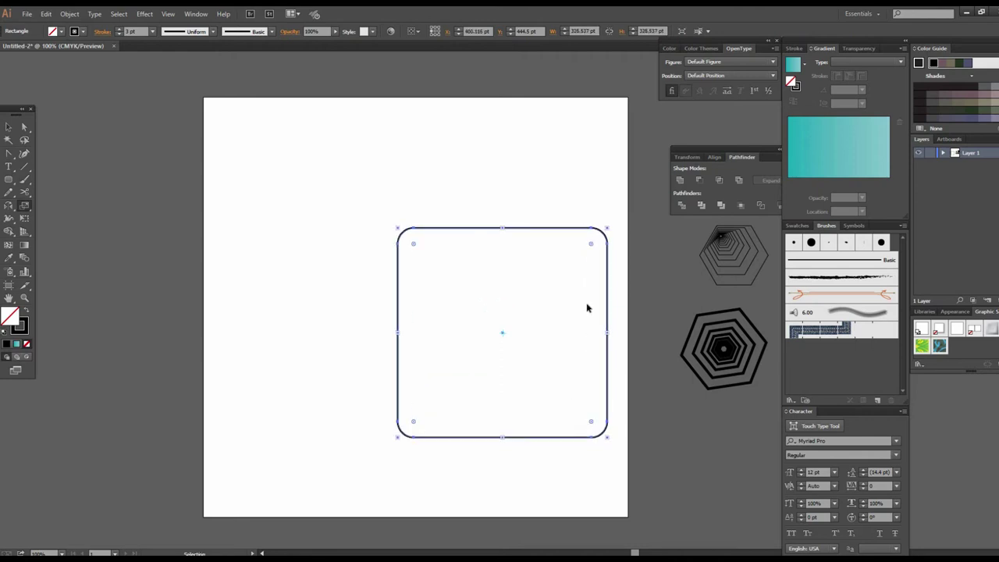
pyautogui.moveTo(592, 228)
pyautogui.mouseDown()
pyautogui.moveTo(588, 252)
pyautogui.moveTo(600, 239)
pyautogui.moveTo(579, 254)
pyautogui.mouseUp()
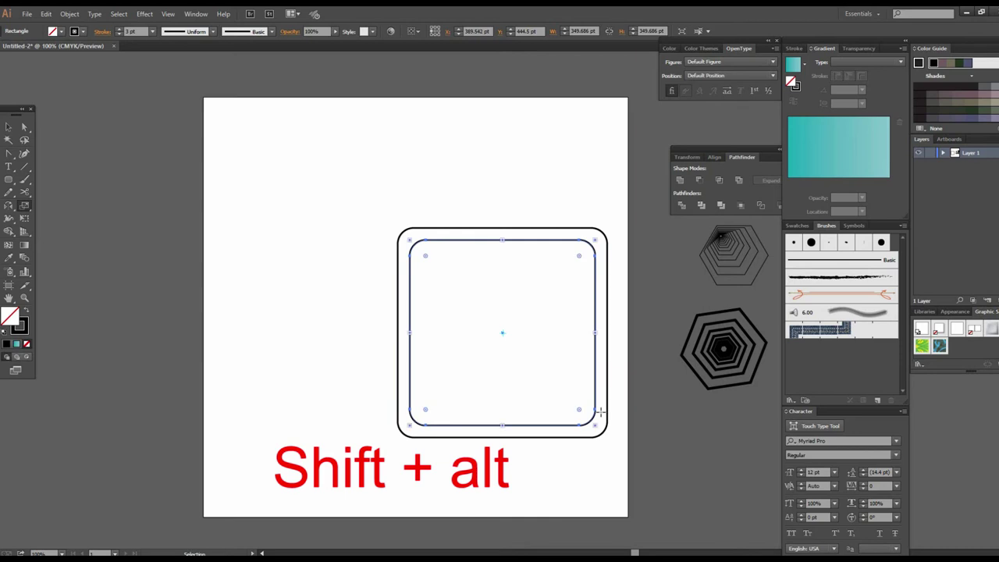
pyautogui.hotkey('ctrl', 'd')
pyautogui.hotkey('ctrl', 'd')
pyautogui.hotkey('ctrl', 'd')
pyautogui.hotkey('ctrl', 'd')
pyautogui.hotkey('ctrl', 'd')
pyautogui.hotkey('ctrl', 'd')
pyautogui.hotkey('ctrl', 'd')
pyautogui.hotkey('ctrl', 'd')
pyautogui.hotkey('ctrl', 'd')
pyautogui.hotkey('ctrl', 'd')
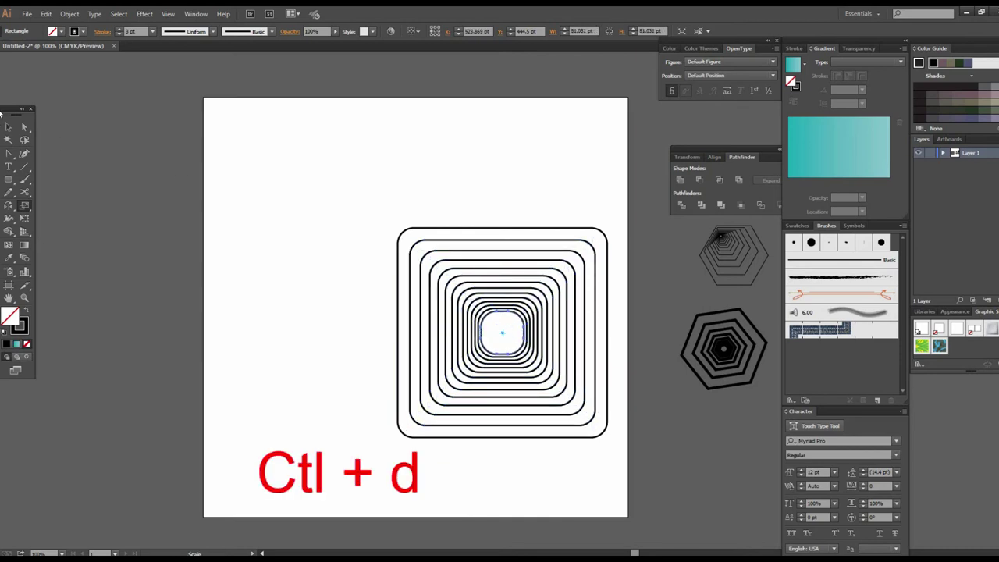
pyautogui.click(8, 126)
# Zoom in and out to inspect the rounded-square tunnel and the artboard
pyautogui.click(352, 220)
pyautogui.hotkey('ctrl', '-')
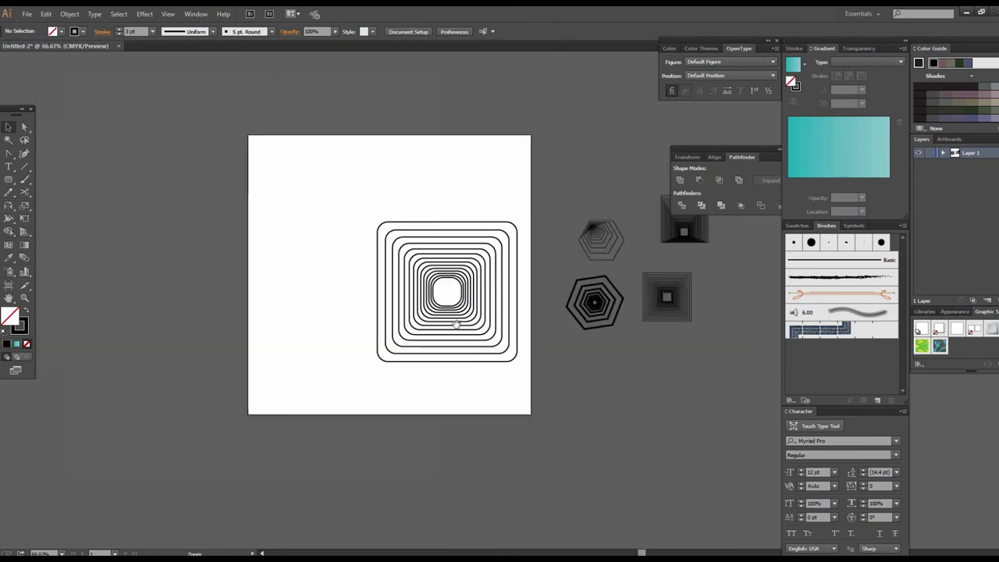
pyautogui.moveTo(456, 325); pyautogui.dragTo(453, 363)
pyautogui.hotkey('ctrl', '+')
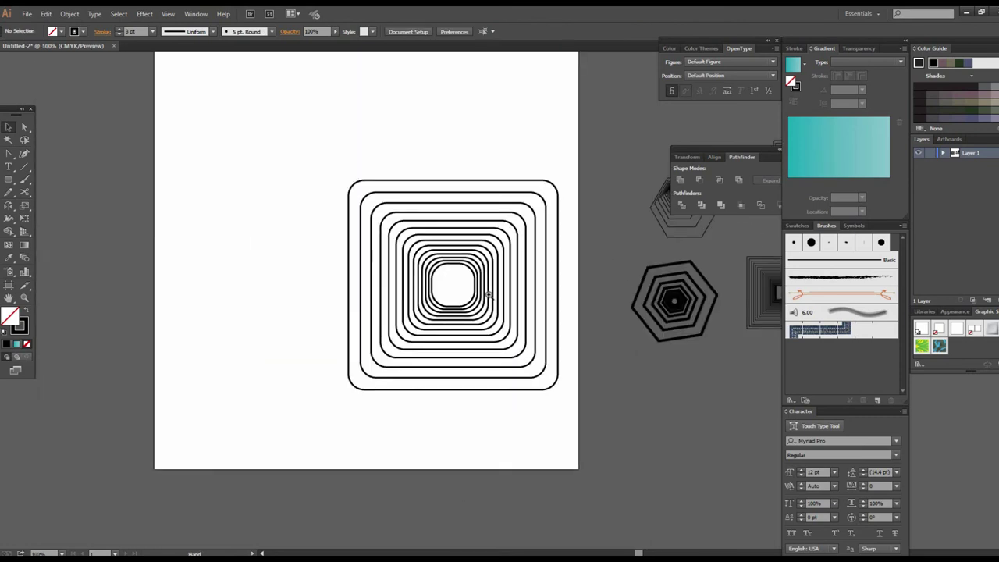
pyautogui.hotkey('ctrl', '+')
pyautogui.hotkey('ctrl', '+')
pyautogui.hotkey('ctrl', '-')
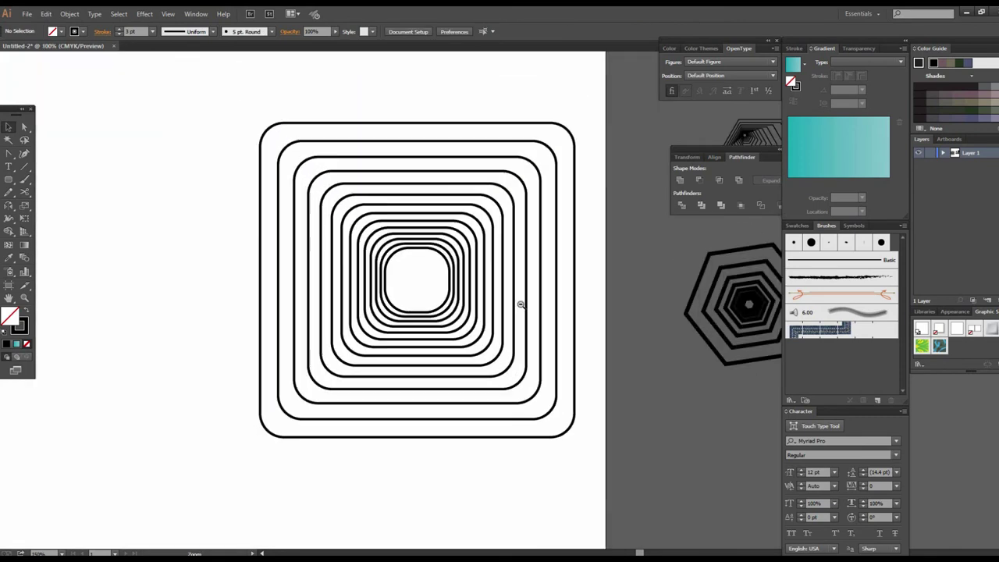
pyautogui.hotkey('ctrl', '-')
pyautogui.hotkey('ctrl', '-')
pyautogui.moveTo(484, 312); pyautogui.dragTo(508, 322)
pyautogui.hotkey('ctrl', '+')
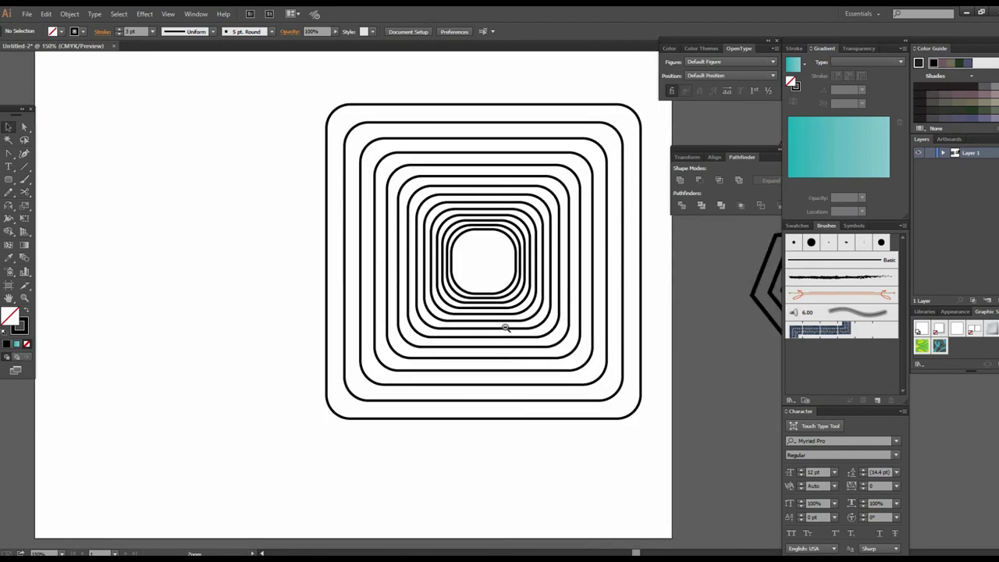
pyautogui.keyDown('alt'); pyautogui.click(508, 321); pyautogui.keyUp('alt')
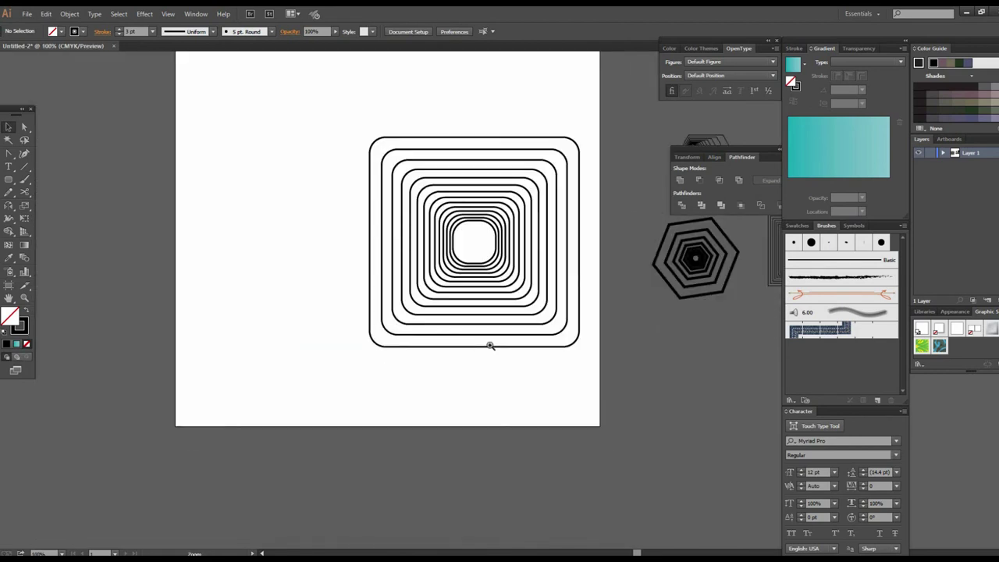
pyautogui.moveTo(487, 280); pyautogui.dragTo(478, 370)
pyautogui.click(475, 317)
pyautogui.keyDown('alt'); pyautogui.click(495, 328); pyautogui.keyUp('alt')
pyautogui.click(476, 351)
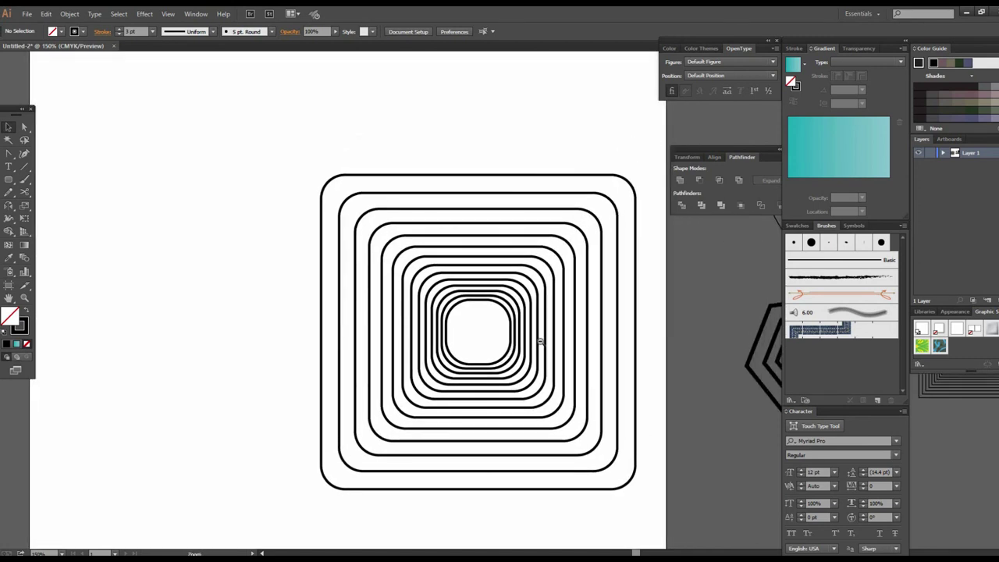
pyautogui.keyDown('alt'); pyautogui.click(538, 343); pyautogui.keyUp('alt')
pyautogui.moveTo(538, 335); pyautogui.dragTo(446, 383)
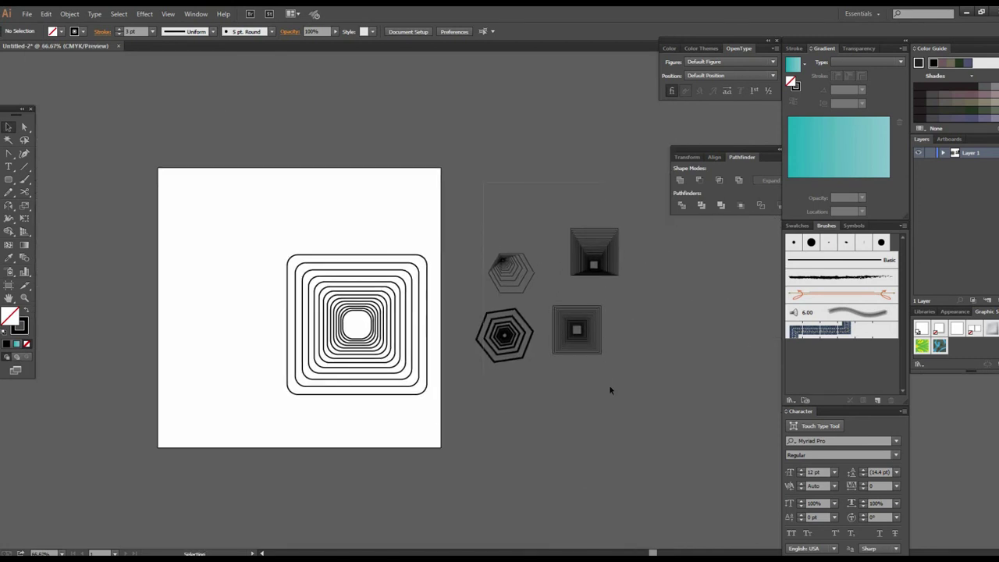
# Move the four hexagon and square tunnels onto the artboard's left side
pyautogui.moveTo(606, 383); pyautogui.dragTo(606, 382)
pyautogui.moveTo(584, 338); pyautogui.dragTo(275, 299)
pyautogui.click(494, 353)
pyautogui.hotkey('ctrl', '1')
# Shrink the rounded-square tunnel around its centre and move it to the artboard's top right
pyautogui.moveTo(523, 212); pyautogui.dragTo(366, 474)
pyautogui.press('v')
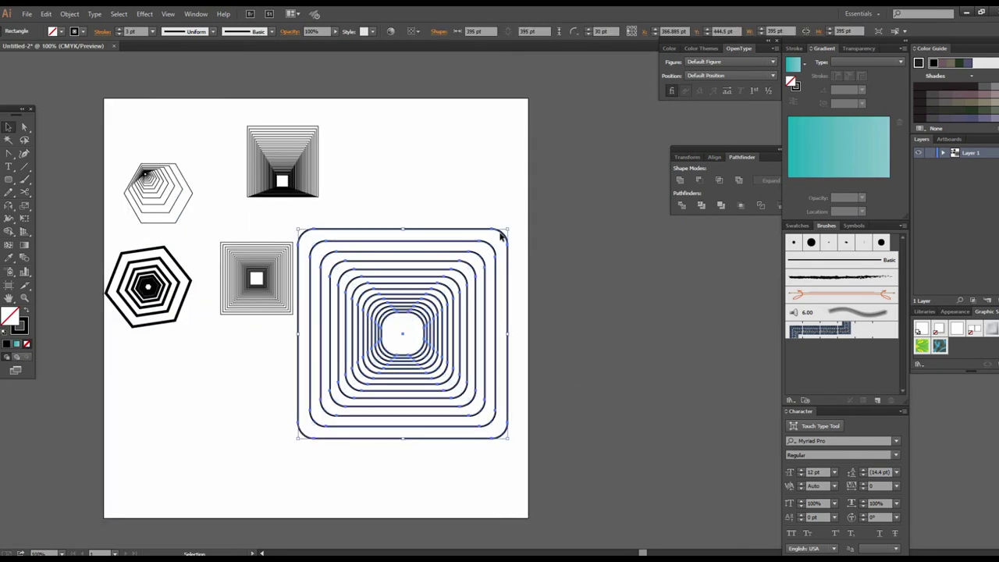
pyautogui.moveTo(508, 231); pyautogui.dragTo(451, 288)
pyautogui.moveTo(410, 313); pyautogui.dragTo(401, 167)
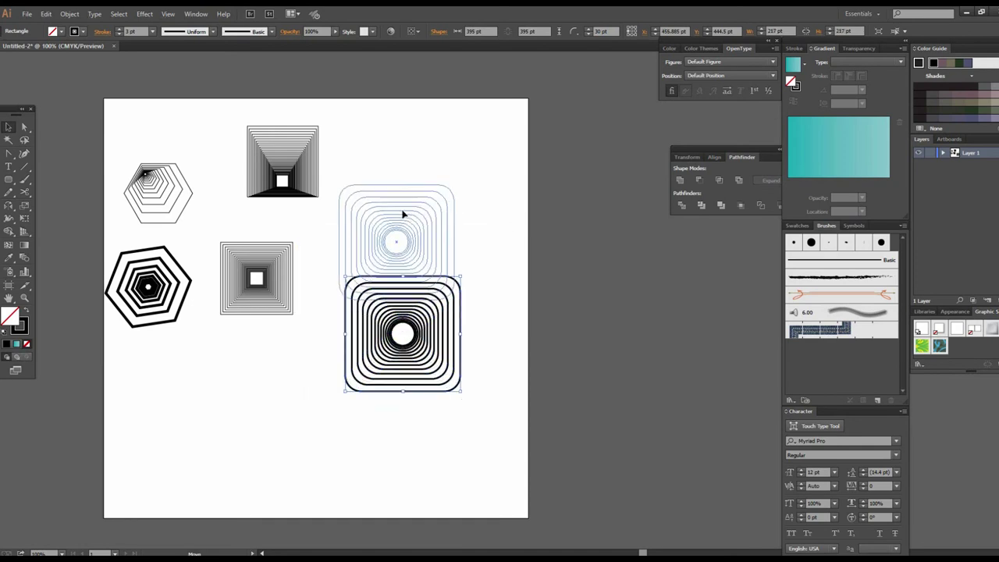
pyautogui.click(410, 341)
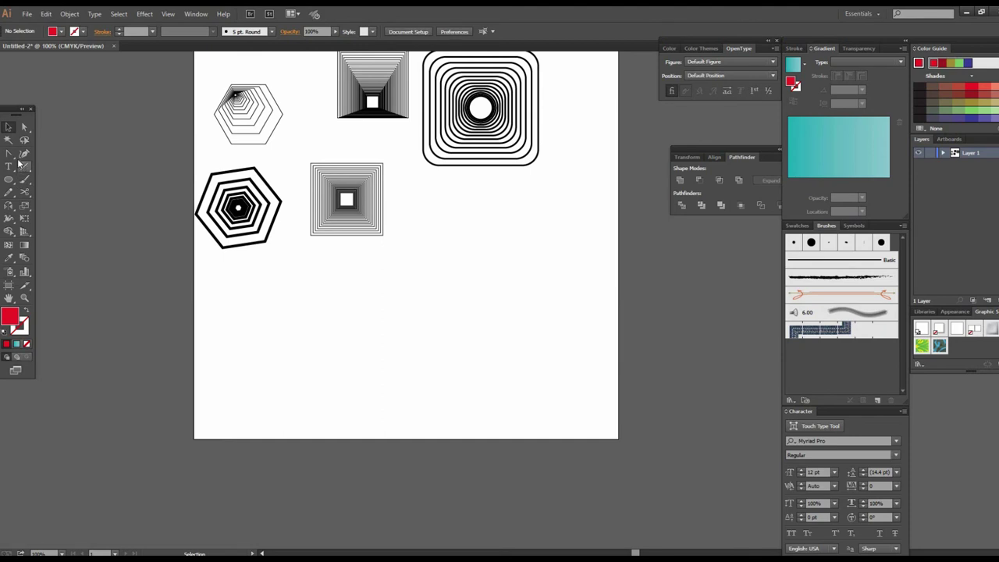
# Draw a red freehand loop across the lower artboard with the Paintbrush and select it
pyautogui.click(24, 154)
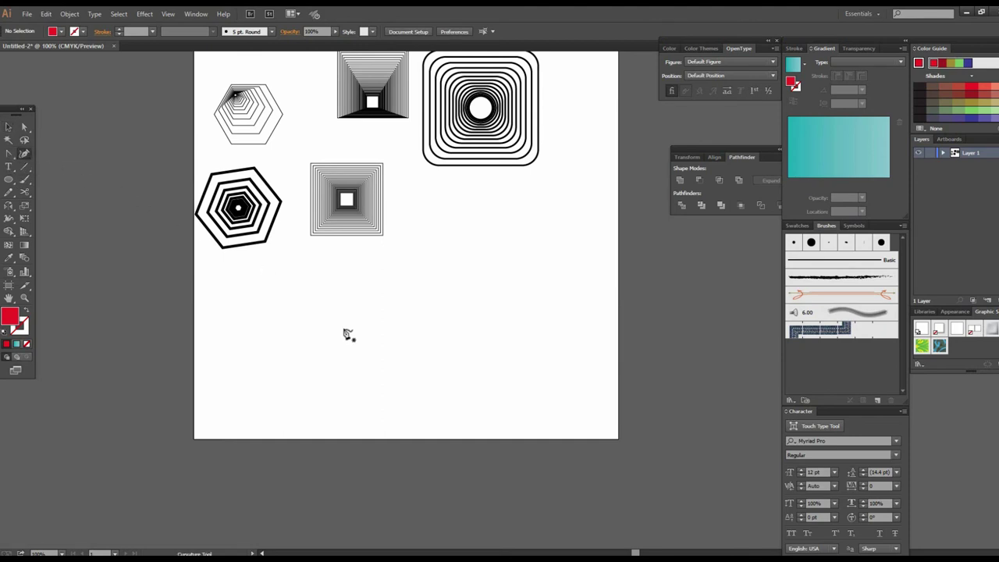
pyautogui.click(24, 179)
pyautogui.moveTo(310, 352)
pyautogui.mouseDown()
pyautogui.moveTo(479, 328)
pyautogui.moveTo(613, 471)
pyautogui.moveTo(346, 508)
pyautogui.moveTo(194, 370)
pyautogui.moveTo(299, 357)
pyautogui.mouseUp()
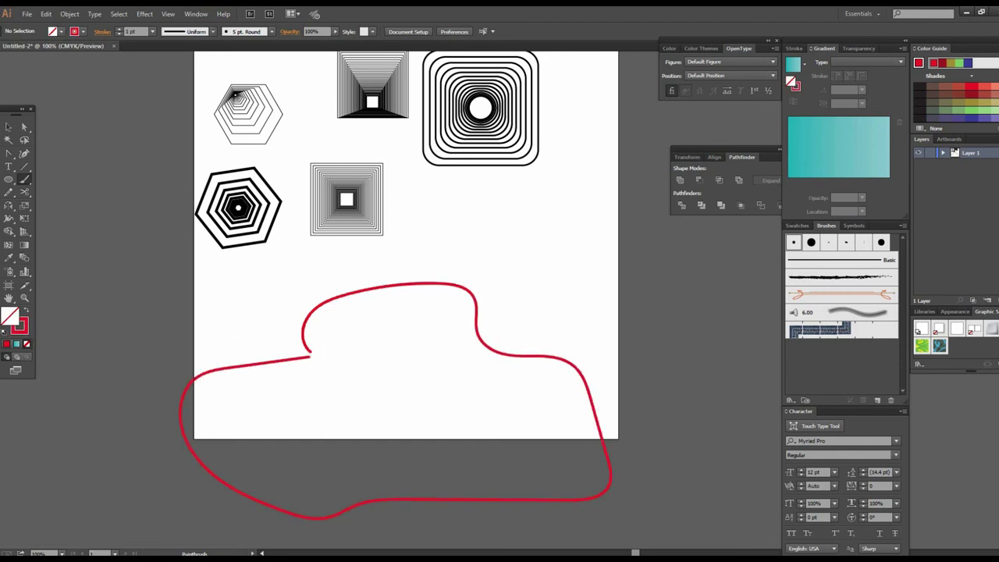
pyautogui.click(10, 127)
pyautogui.scroll(-2, 395, 352)
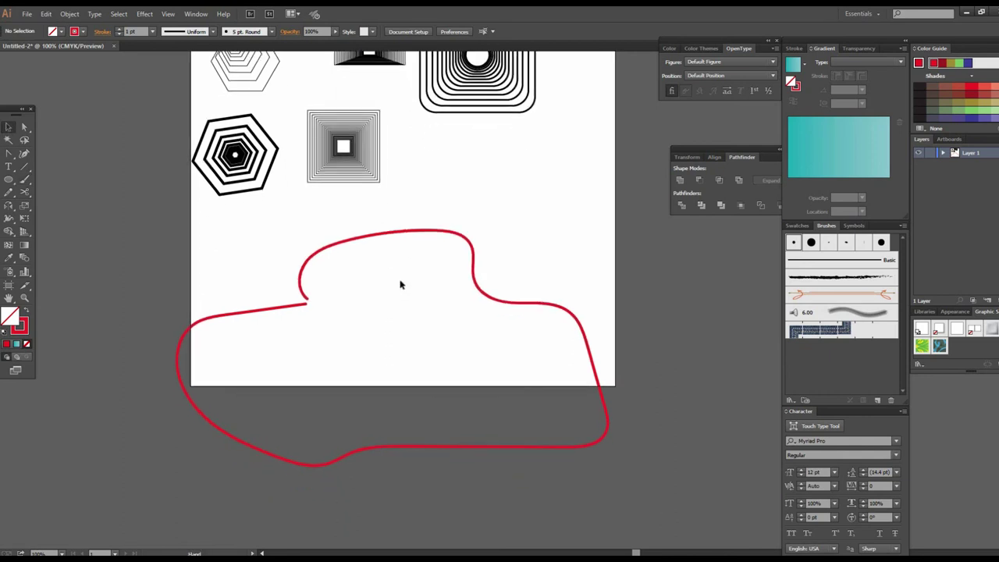
pyautogui.click(424, 232)
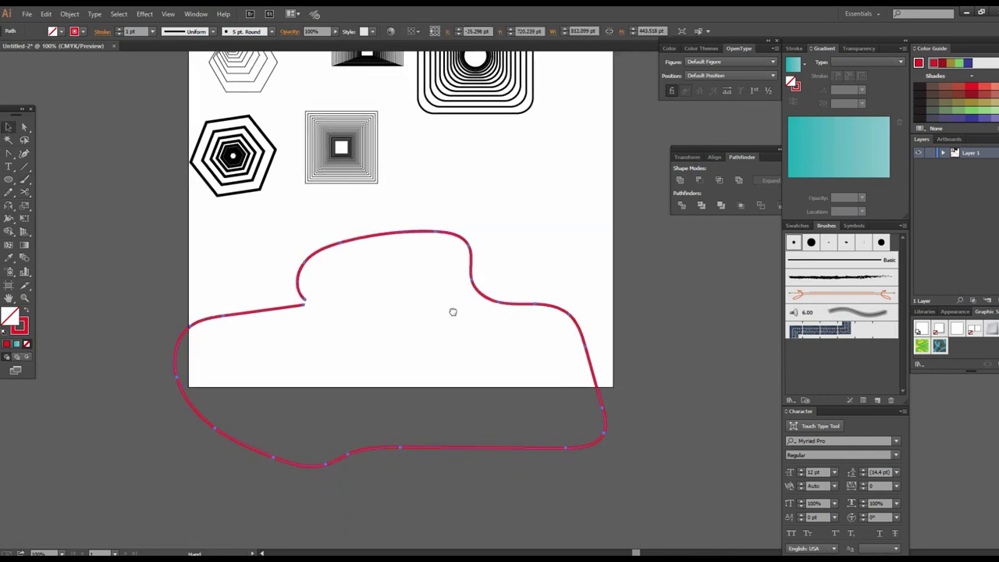
pyautogui.scroll(1, 452, 310)
# Scale the red loop up past the lower edge, then Alt-scale a slightly smaller copy inside
pyautogui.click(24, 206)
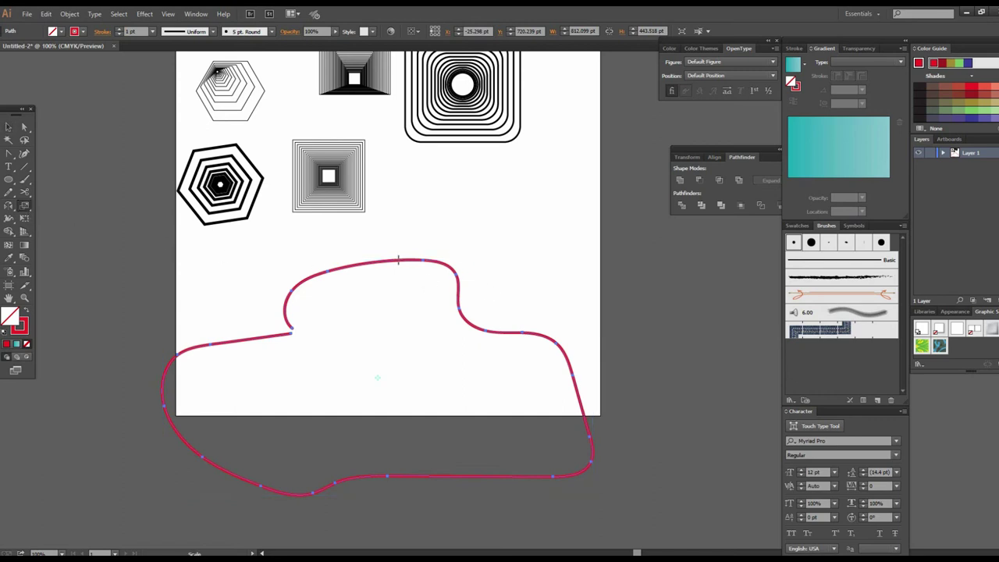
pyautogui.moveTo(397, 261); pyautogui.dragTo(413, 295)
pyautogui.moveTo(454, 320); pyautogui.dragTo(390, 269)
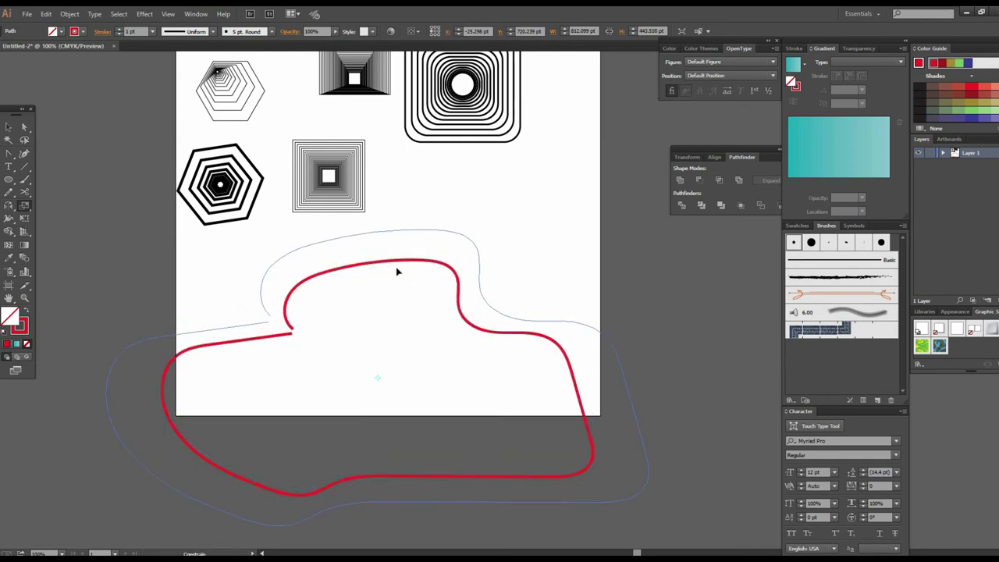
pyautogui.moveTo(396, 271); pyautogui.dragTo(396, 271)
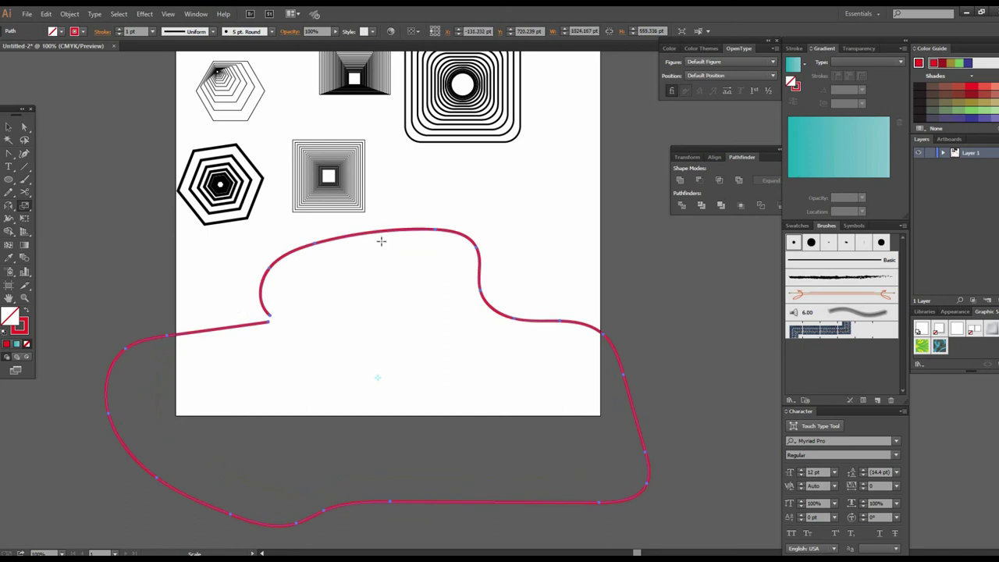
pyautogui.moveTo(377, 231); pyautogui.dragTo(377, 253)
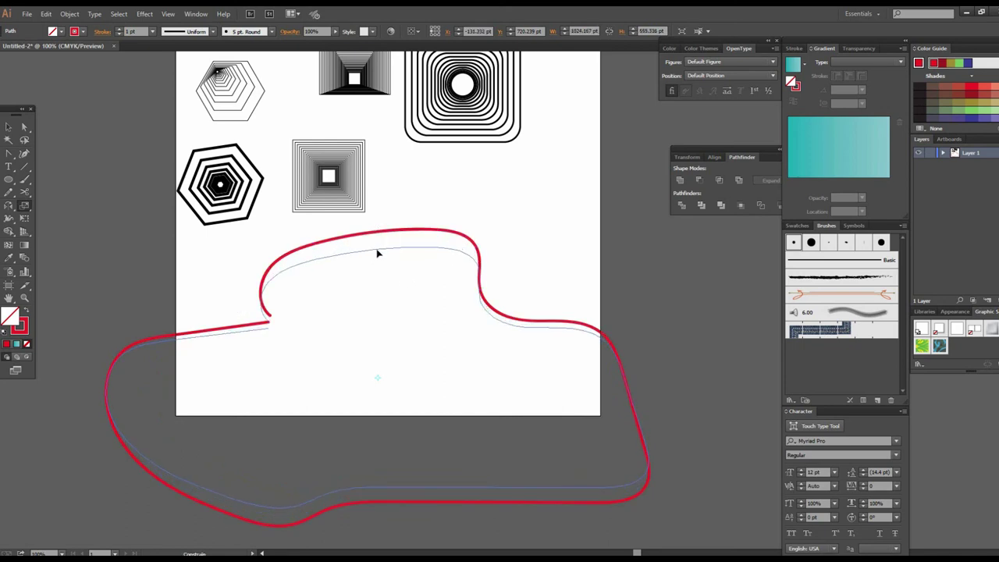
pyautogui.moveTo(377, 253); pyautogui.dragTo(386, 260)
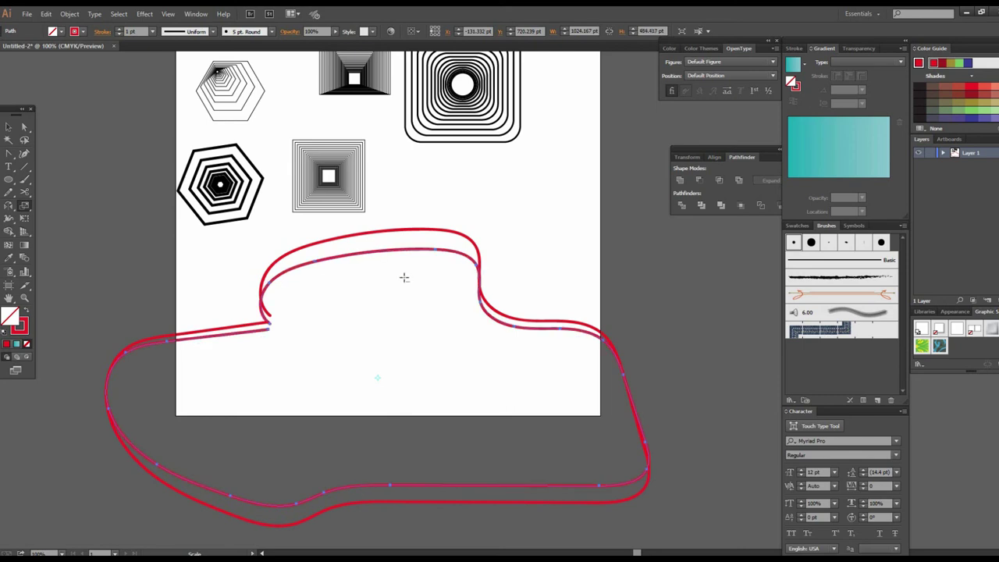
# Repeat the scaled red copy several times with Ctrl+D to build a stack of loops
pyautogui.press('v')
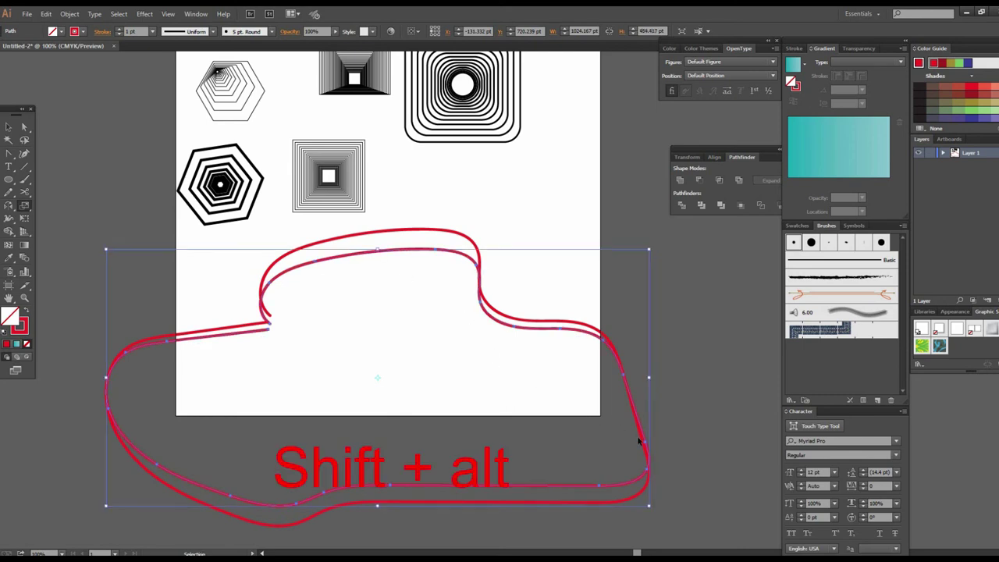
pyautogui.hotkey('ctrl', 'd')
pyautogui.hotkey('ctrl', 'd')
pyautogui.hotkey('ctrl', 'd')
pyautogui.hotkey('ctrl', 'd')
pyautogui.hotkey('ctrl', 'd')
pyautogui.hotkey('ctrl', 'd')
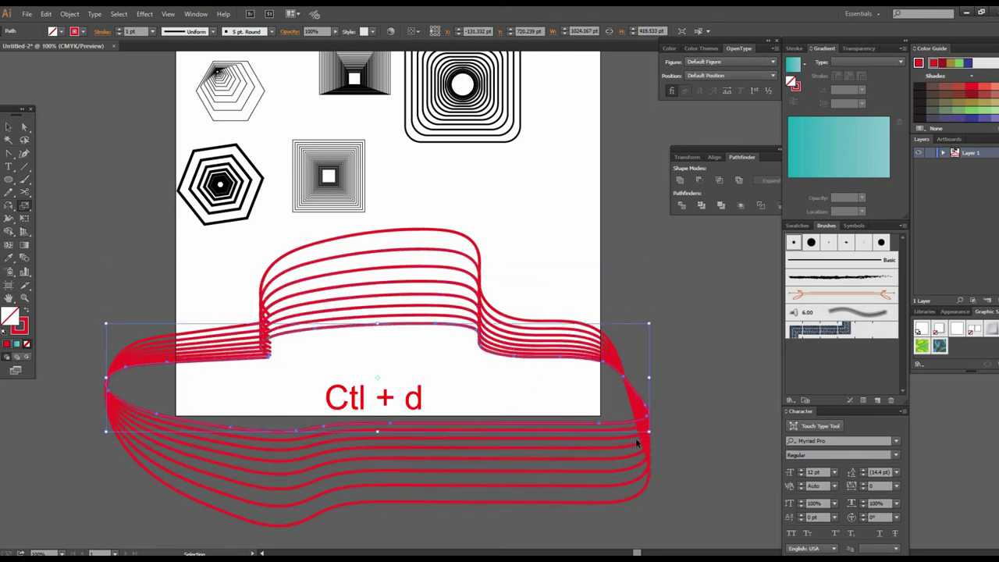
pyautogui.hotkey('ctrl', 'd')
pyautogui.hotkey('ctrl', 'd')
pyautogui.hotkey('ctrl', 'd')
pyautogui.hotkey('ctrl', 'd')
pyautogui.hotkey('ctrl', 'd')
pyautogui.hotkey('ctrl', 'd')
pyautogui.hotkey('ctrl', 'd')
pyautogui.hotkey('ctrl', 'd')
pyautogui.hotkey('ctrl', 'd')
pyautogui.hotkey('ctrl', 'd')
pyautogui.hotkey('ctrl', 'd')
pyautogui.hotkey('ctrl', 'd')
pyautogui.press('s')
# Marquee-select all the stacked red curves, delete them, and reframe the artboard
pyautogui.hotkey('ctrl', '-')
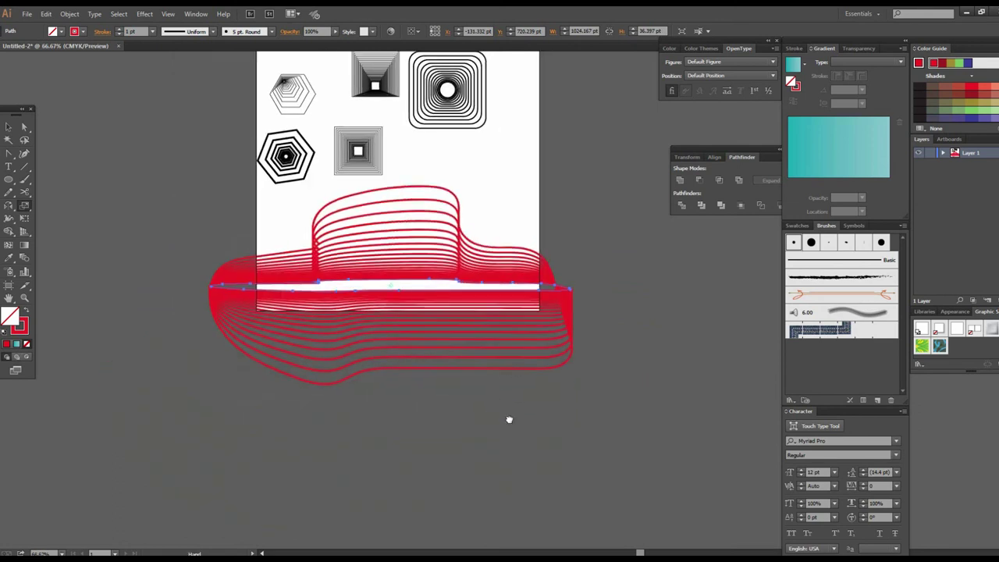
pyautogui.click(12, 128)
pyautogui.moveTo(228, 281); pyautogui.dragTo(596, 434)
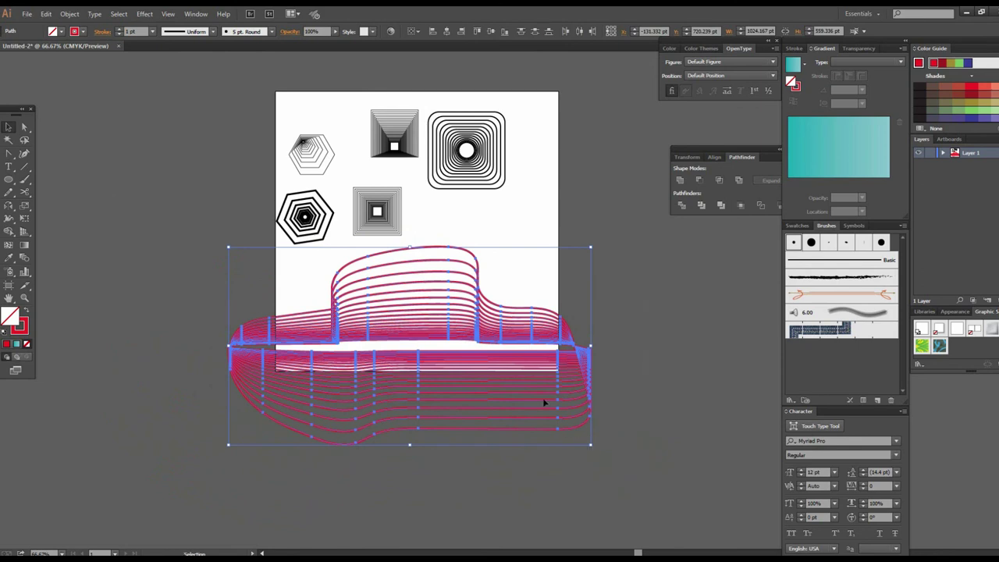
pyautogui.press('Delete')
pyautogui.hotkey('ctrl', '+')
pyautogui.moveTo(429, 283); pyautogui.dragTo(360, 258)
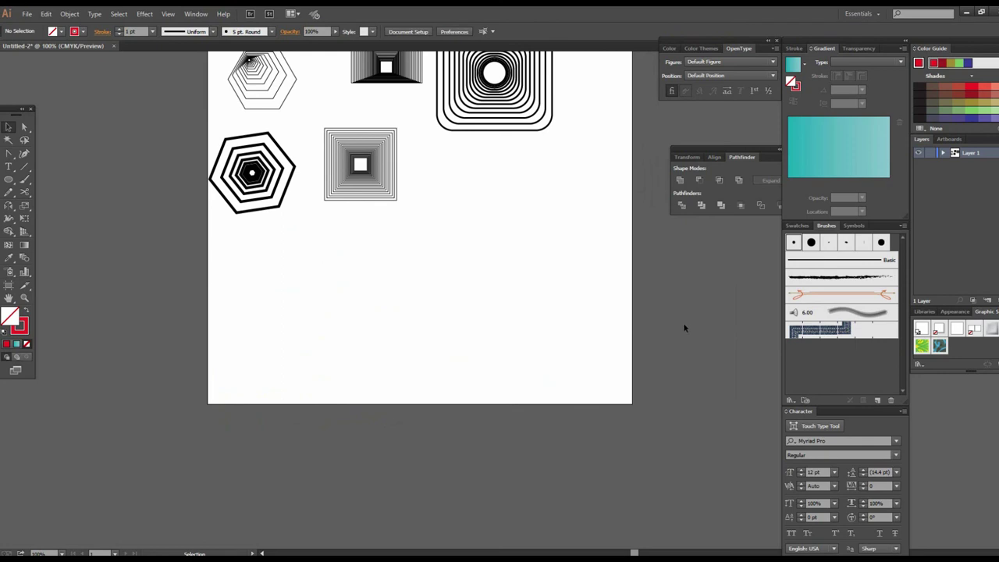
# Draw a freehand swirl in the lower artboard using the orange arrow brush
pyautogui.click(818, 293)
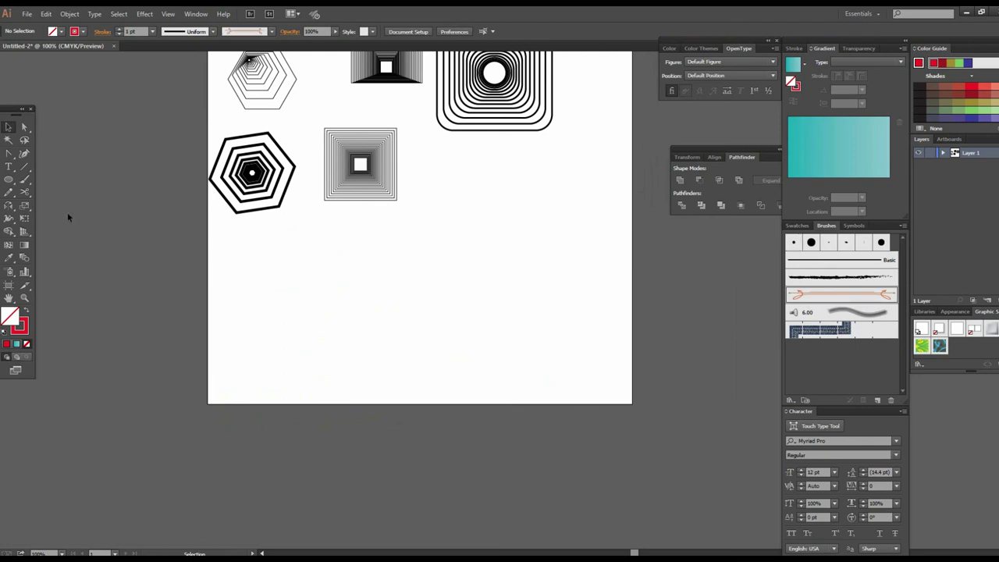
pyautogui.click(25, 178)
pyautogui.hotkey('ctrl', '+')
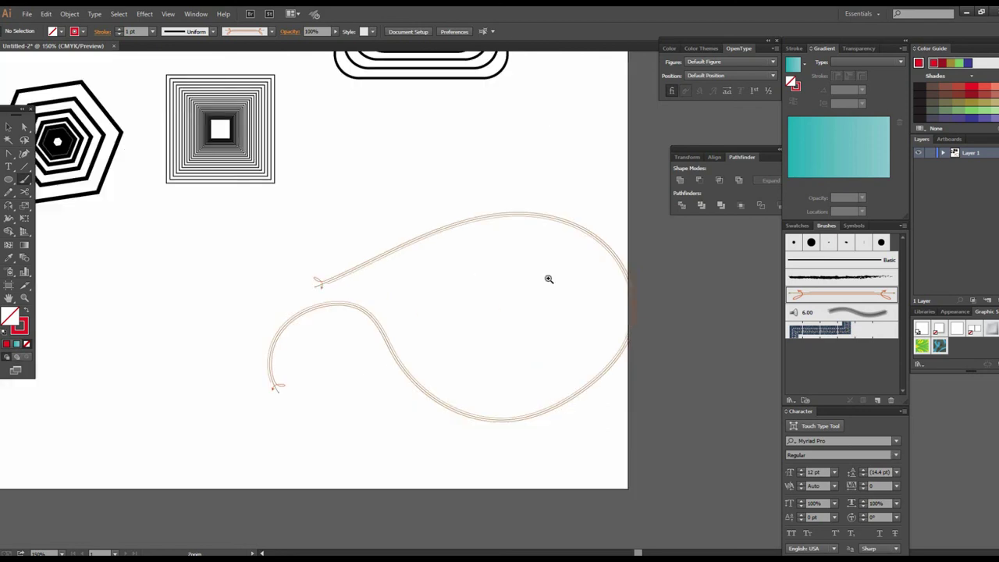
# Select the orange swirl and scale it up around its centre
pyautogui.click(7, 127)
pyautogui.click(344, 278)
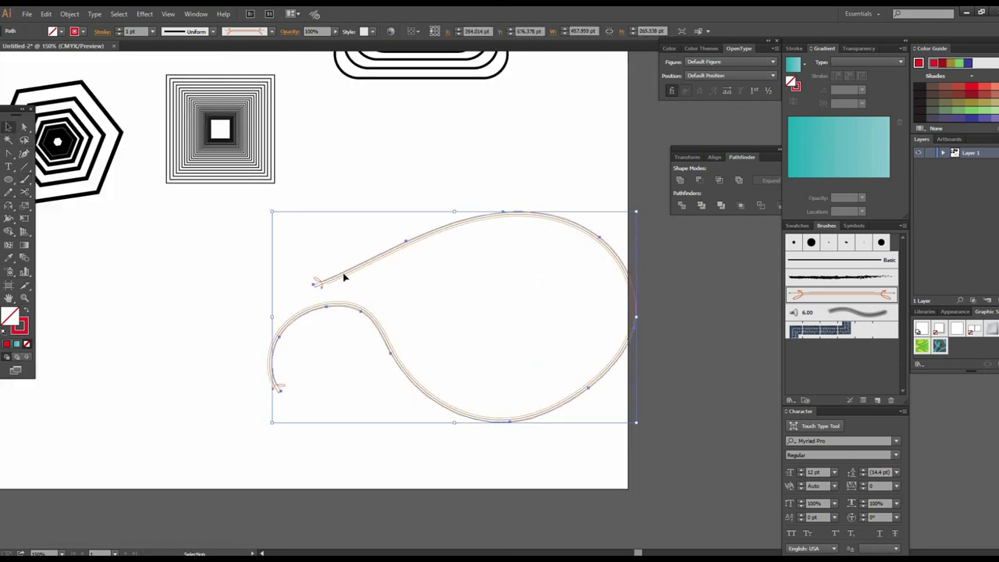
pyautogui.click(27, 208)
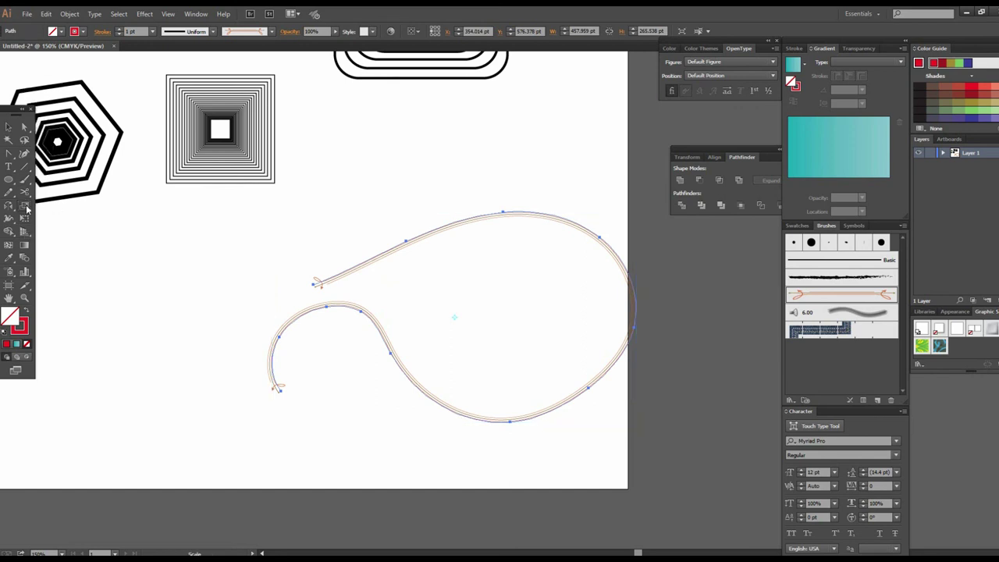
pyautogui.moveTo(475, 219); pyautogui.dragTo(497, 245)
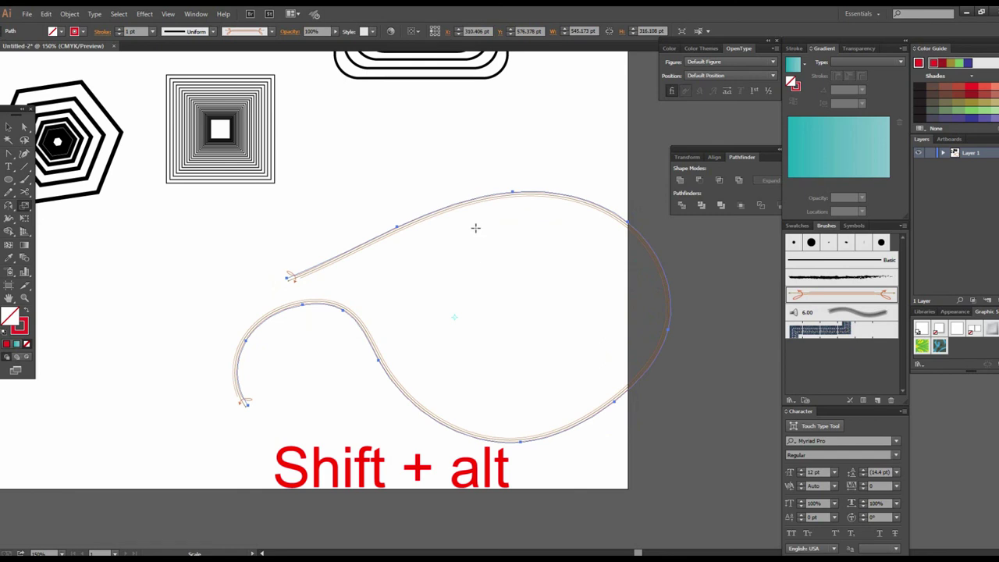
# Make a vertically squashed copy of the orange swirl, repeat it with Ctrl+D, and deselect
pyautogui.moveTo(460, 203); pyautogui.dragTo(471, 245)
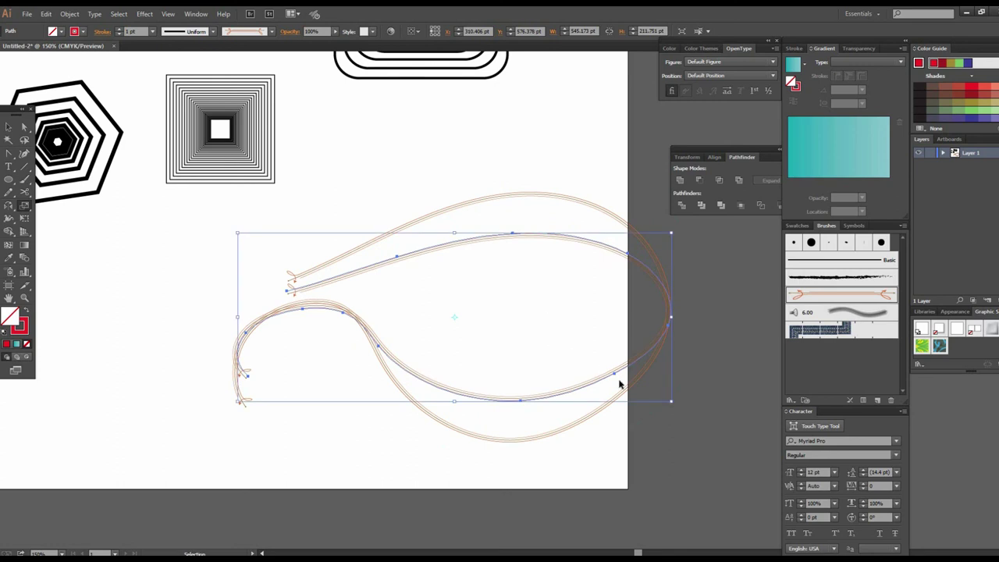
pyautogui.hotkey('ctrl', 'd')
pyautogui.hotkey('ctrl', 'd')
pyautogui.hotkey('ctrl', 'd')
pyautogui.hotkey('ctrl', 'd')
pyautogui.hotkey('ctrl', 'd')
pyautogui.hotkey('ctrl', 'd')
pyautogui.hotkey('ctrl', 'd')
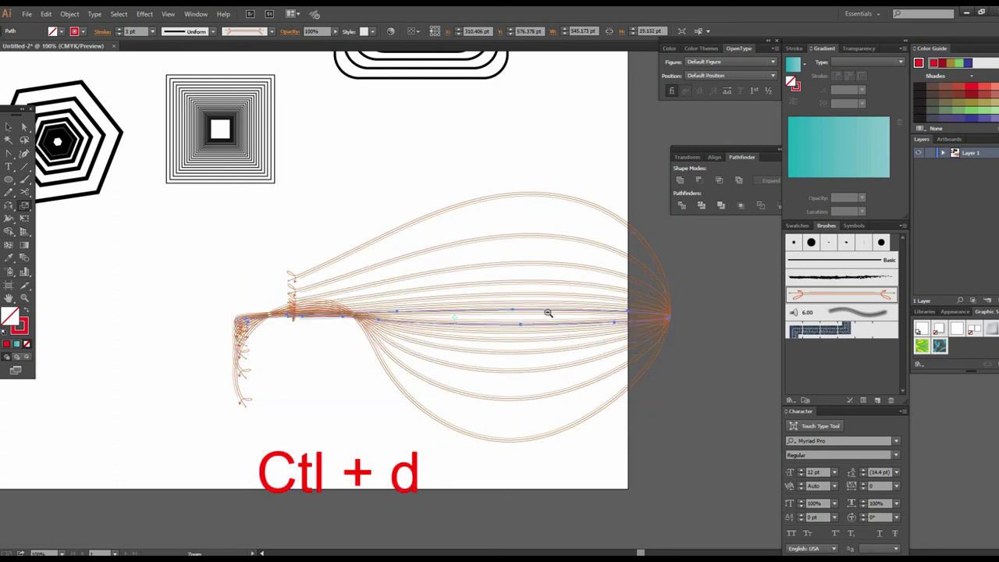
pyautogui.hotkey('ctrl', '-')
pyautogui.click(343, 349)
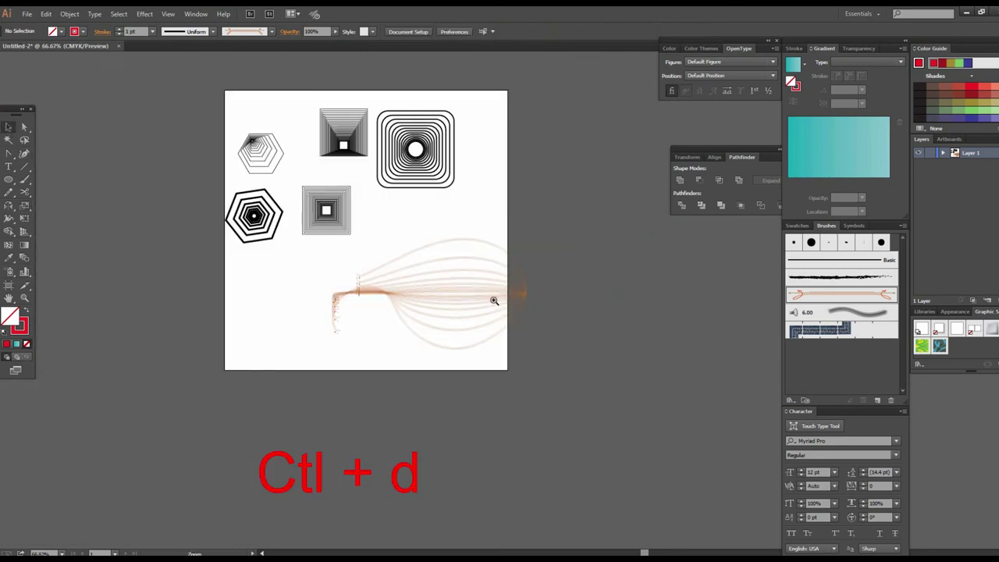
# Zoom and pan around the artboard to inspect the orange fan of curves
pyautogui.scroll(1, 476, 304)
pyautogui.scroll(1, 473, 305)
pyautogui.scroll(1, 445, 393)
pyautogui.scroll(-3, 479, 350)
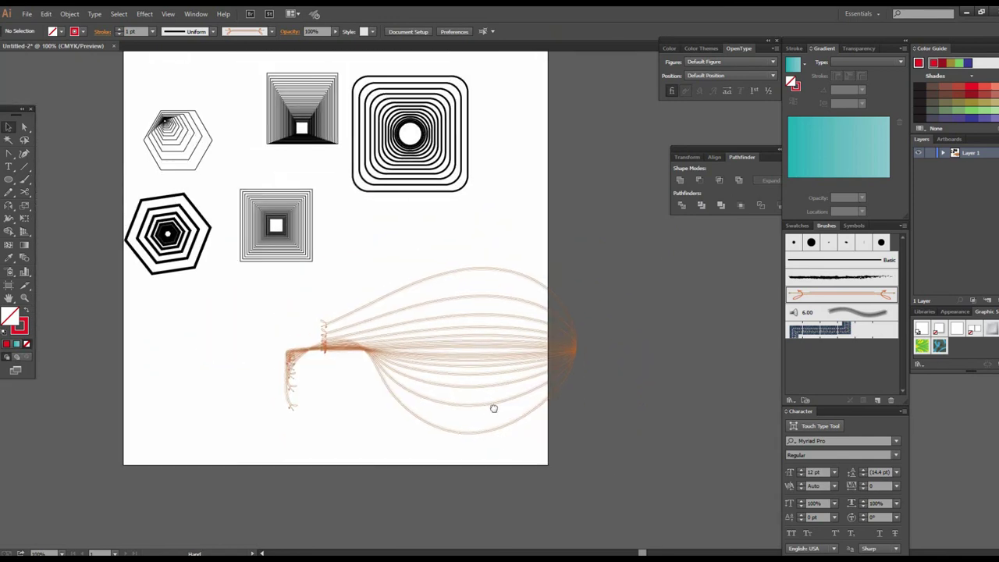
pyautogui.scroll(2, 464, 328)
pyautogui.scroll(-1, 465, 329)
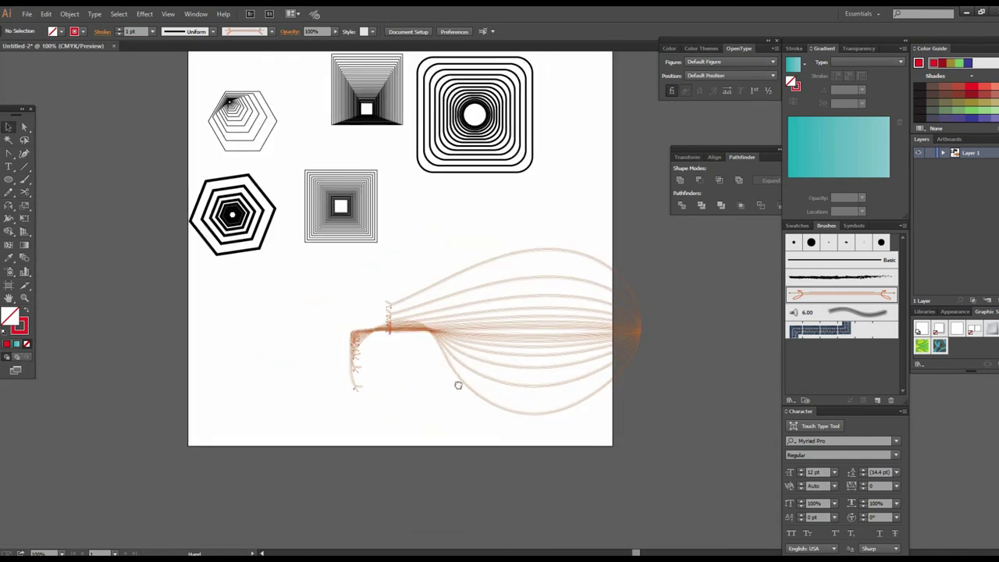
pyautogui.scroll(-1, 463, 361)
pyautogui.moveTo(472, 332); pyautogui.dragTo(450, 374)
pyautogui.scroll(1, 500, 337)
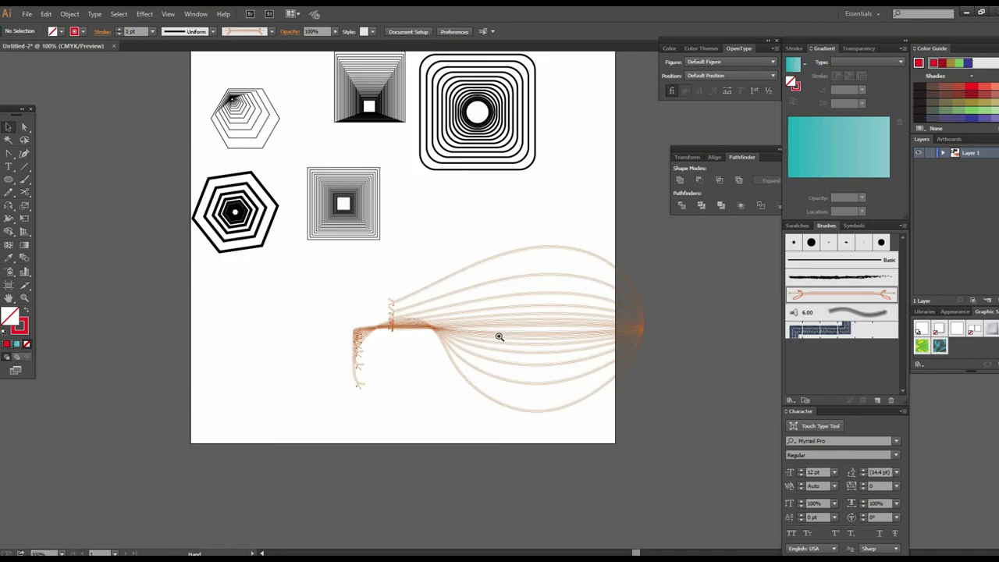
pyautogui.moveTo(500, 336); pyautogui.dragTo(451, 393)
pyautogui.click(27, 207)
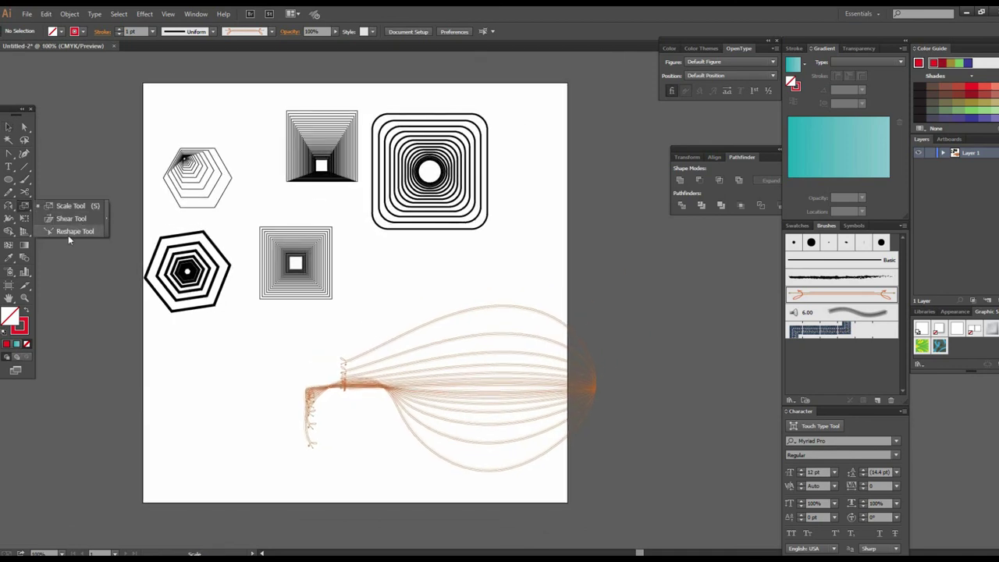
pyautogui.click(8, 127)
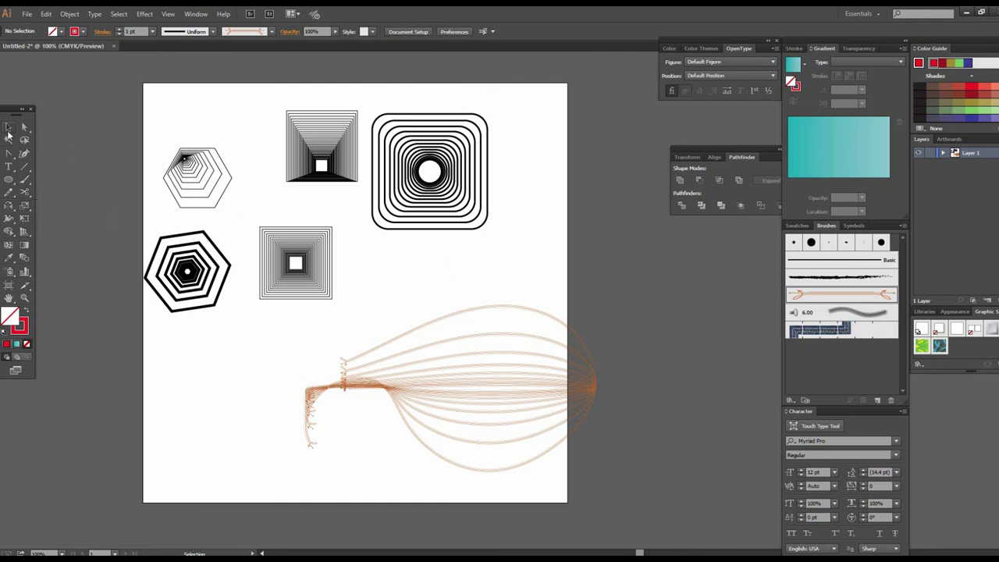
pyautogui.keyDown('alt'); pyautogui.click(563, 335); pyautogui.keyUp('alt')
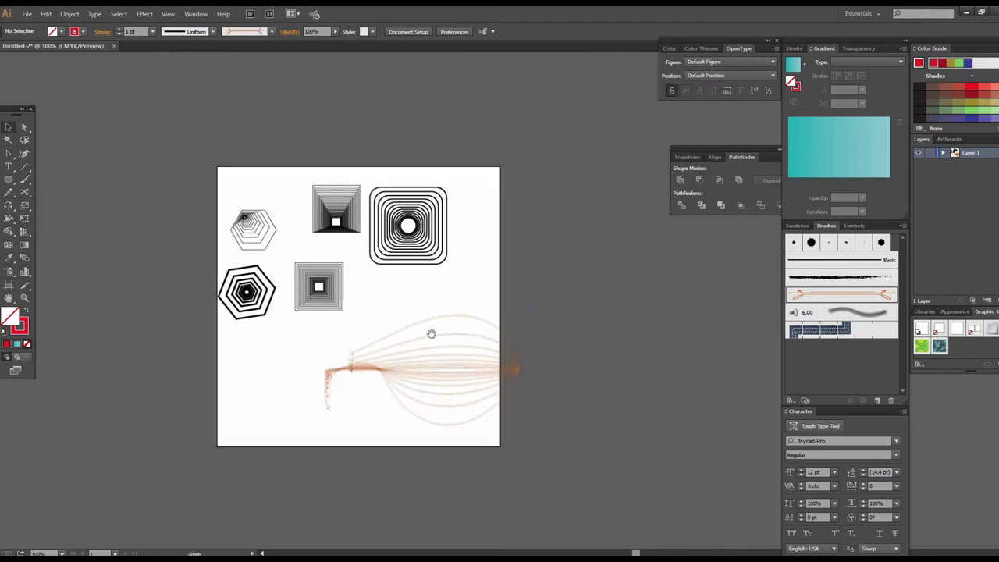
# Delete the orange fan of brush curves
pyautogui.click(430, 335)
pyautogui.moveTo(597, 294); pyautogui.dragTo(487, 454)
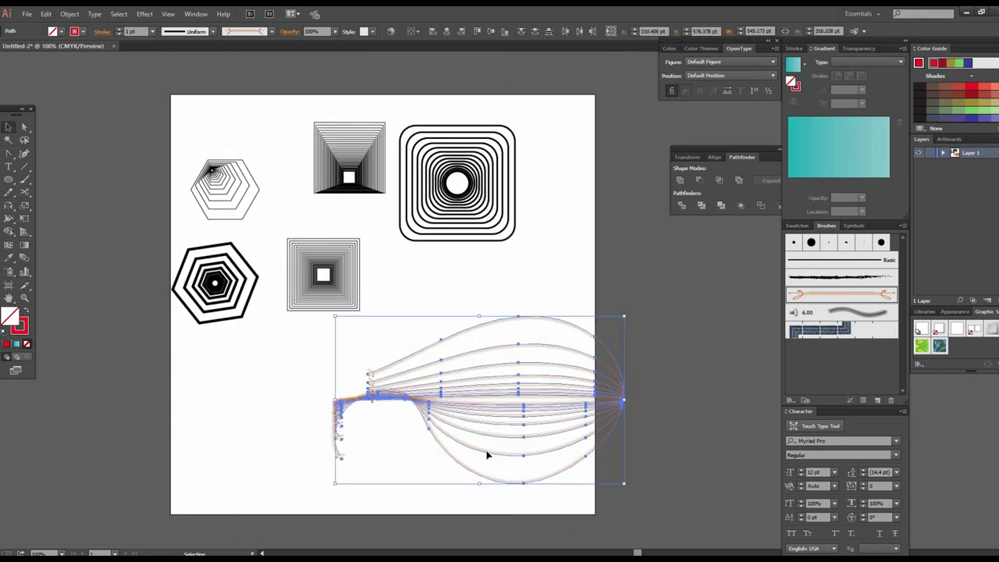
pyautogui.press('Delete')
# Move the five hexagon and square tunnels together toward the artboard's centre
pyautogui.scroll(2, 455, 413)
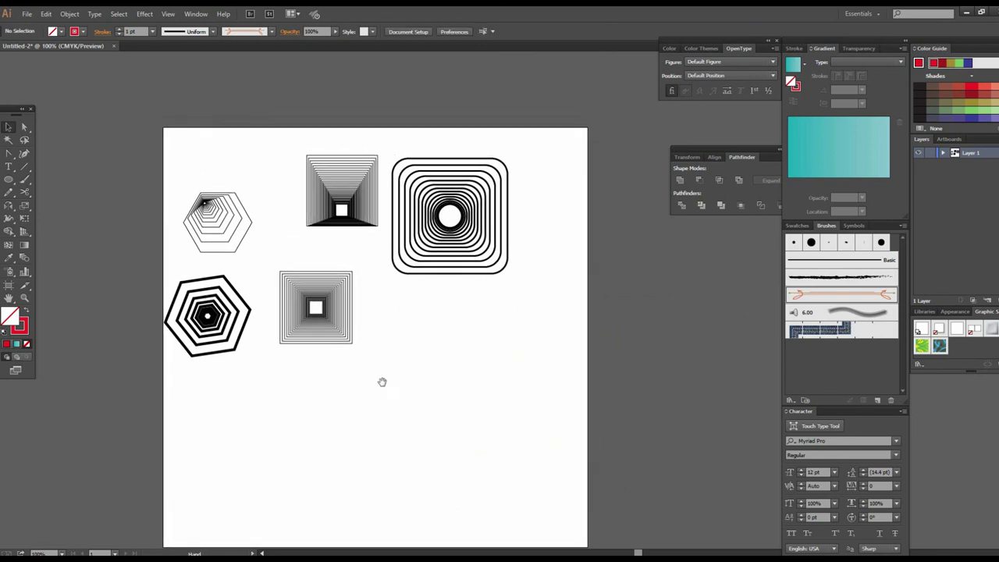
pyautogui.moveTo(186, 155); pyautogui.dragTo(557, 329)
pyautogui.moveTo(403, 224); pyautogui.dragTo(484, 292)
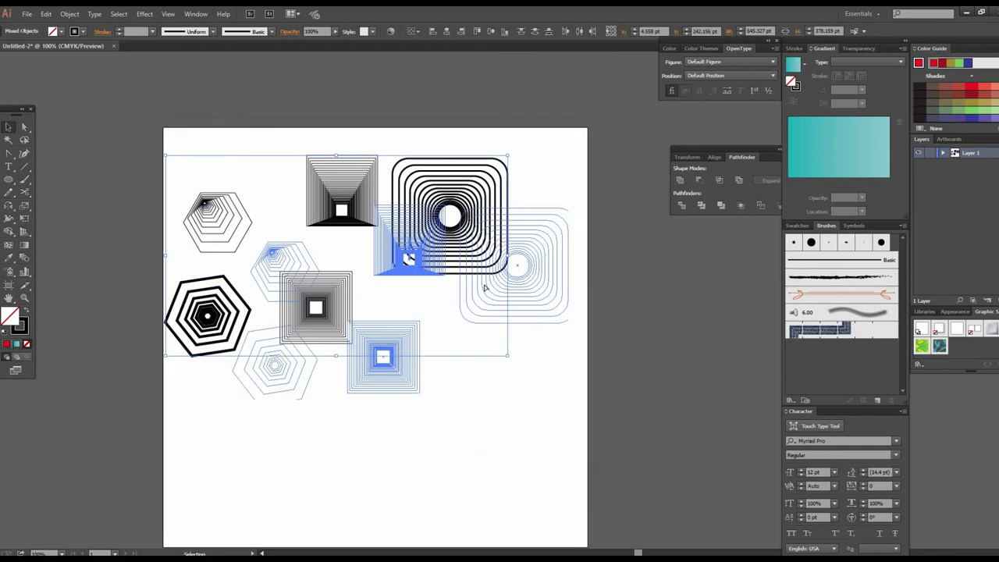
pyautogui.moveTo(544, 304); pyautogui.dragTo(502, 306)
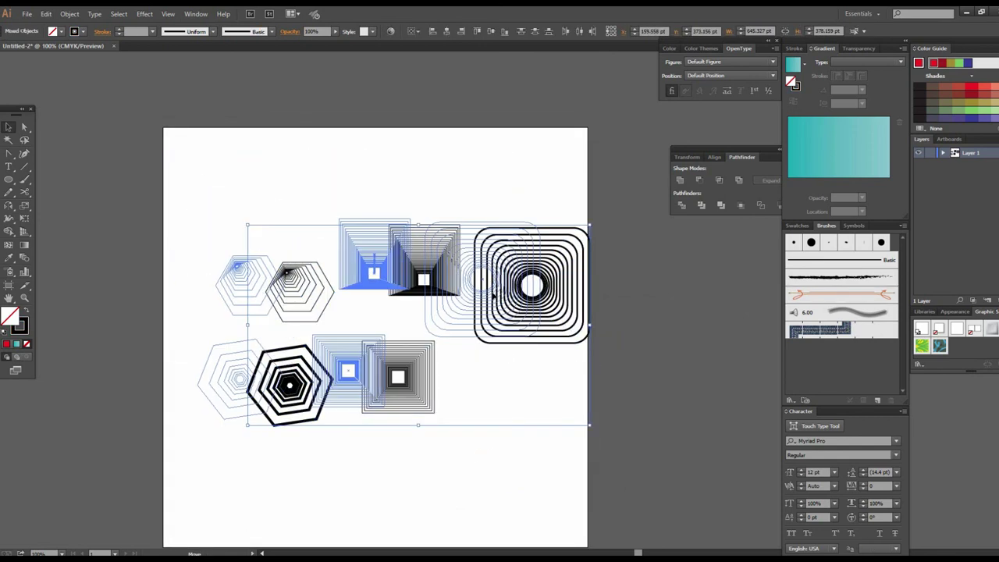
pyautogui.click(537, 484)
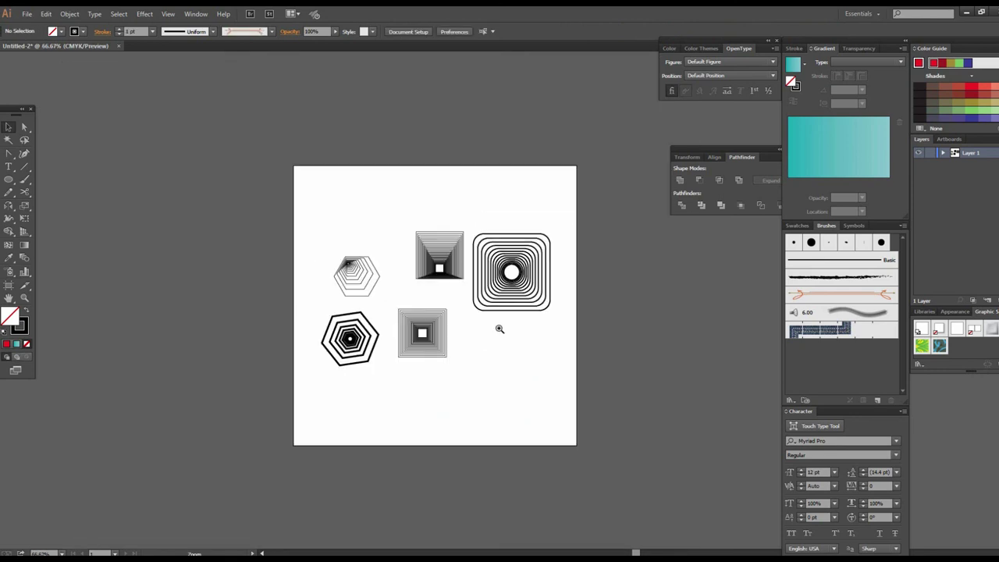